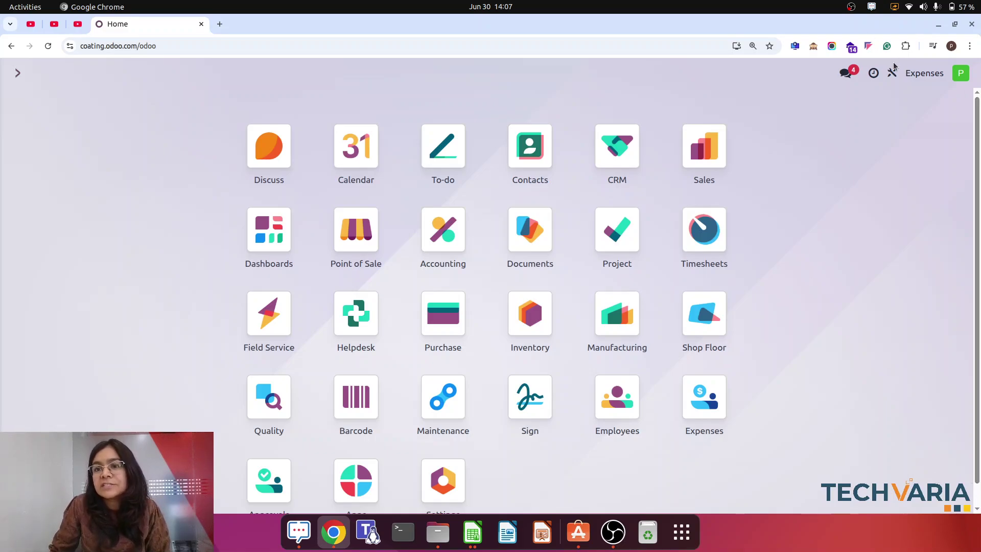
Open the Jun 2025 Trial Balance report in Odoo Accounting, with every total at 0.00.
type("acc")
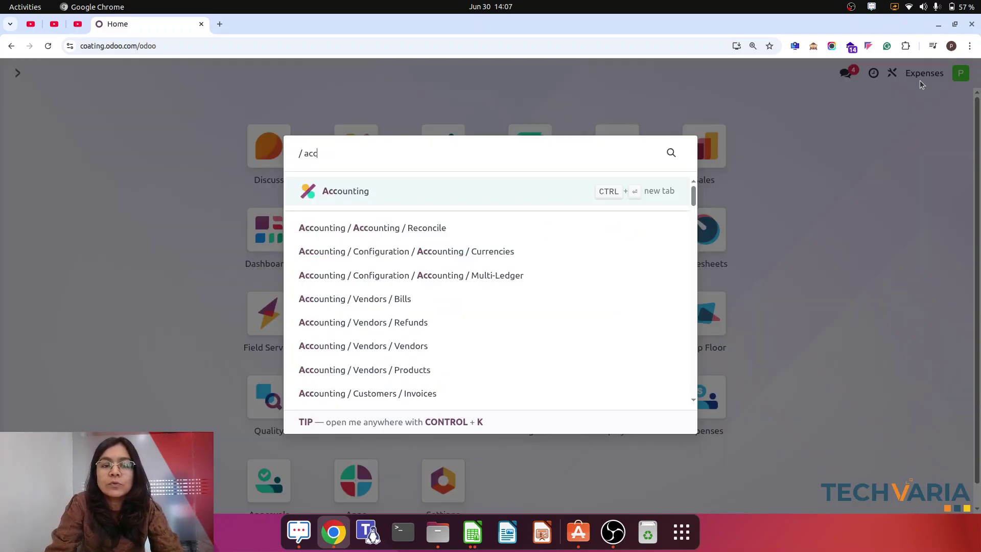
left_click(346, 191)
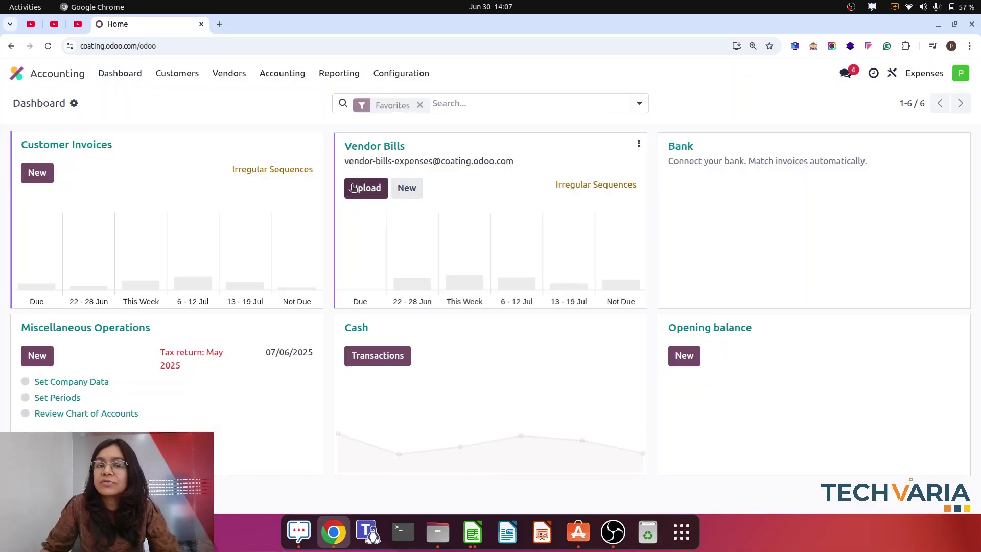
left_click(339, 73)
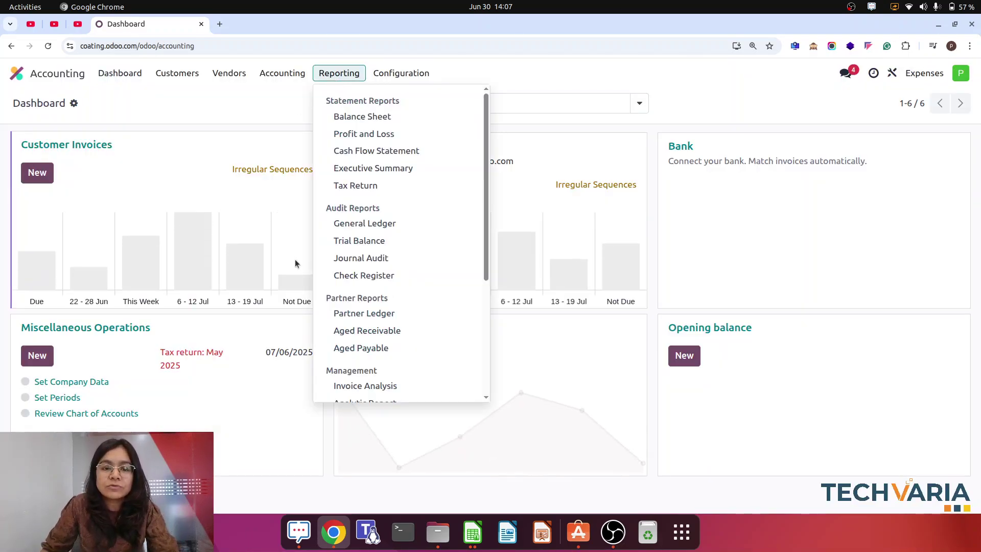
left_click(388, 245)
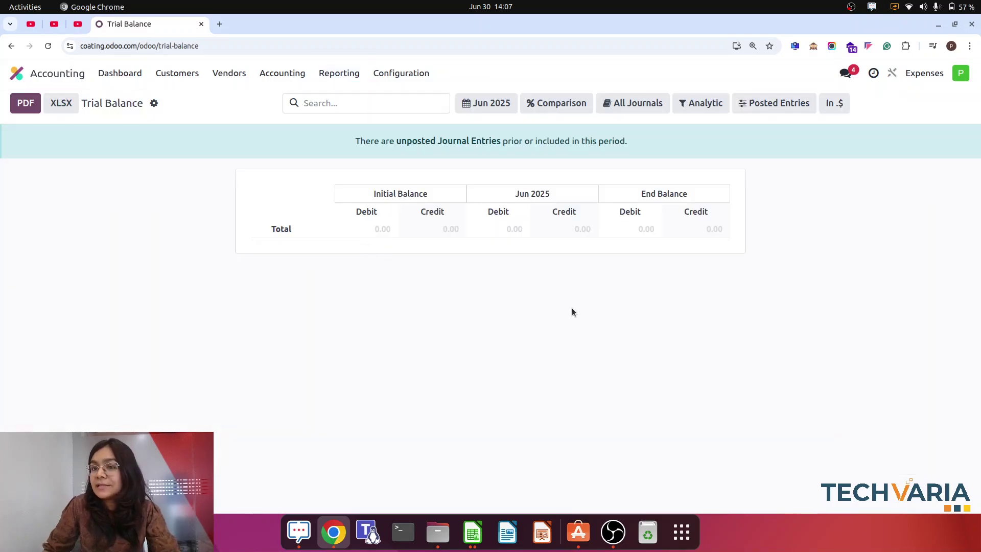
In Trial_Balance_Updated, review the Assets heading and the Axis Bank and Cash on Hand balances.
left_click(473, 531)
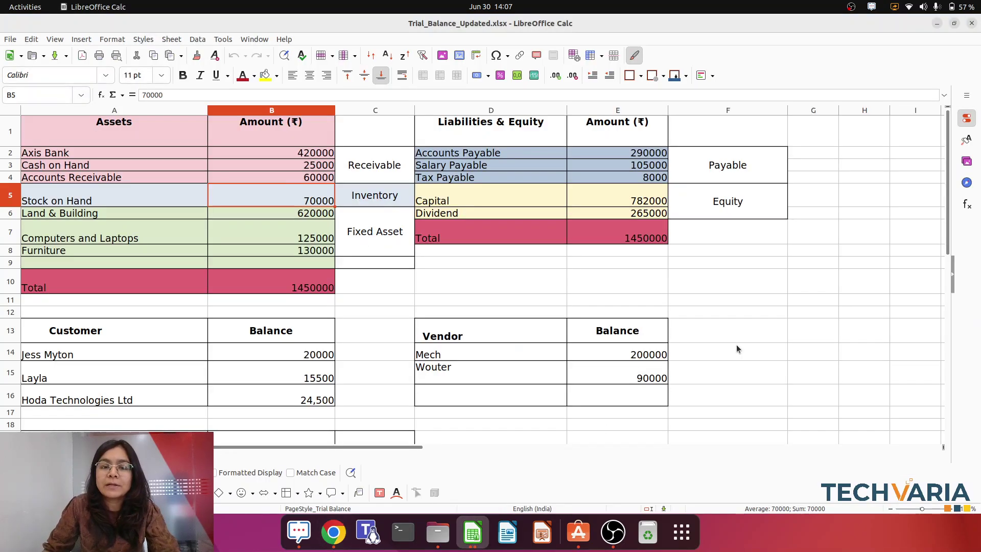
scroll(906, 305, "down", 5)
scroll(906, 305, "up", 5)
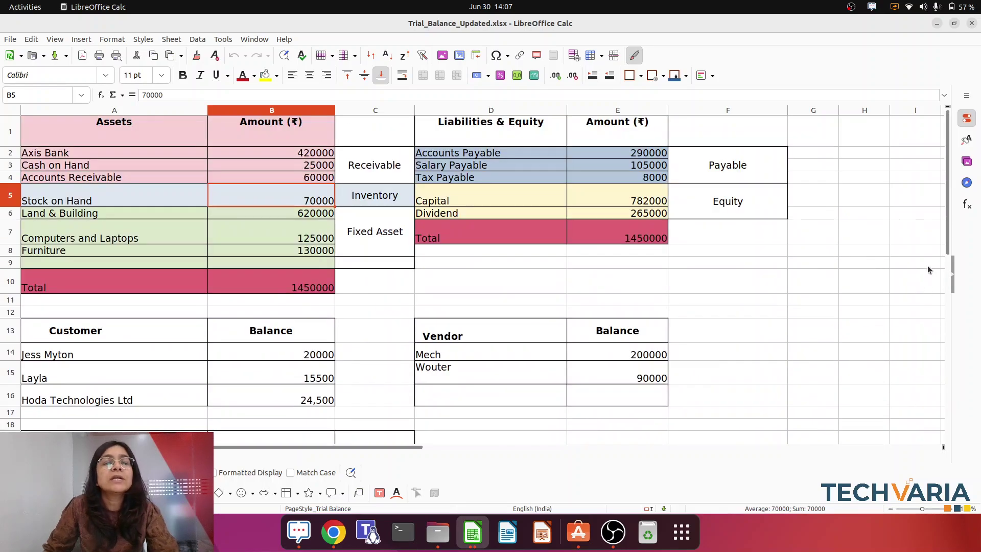
left_click(102, 137)
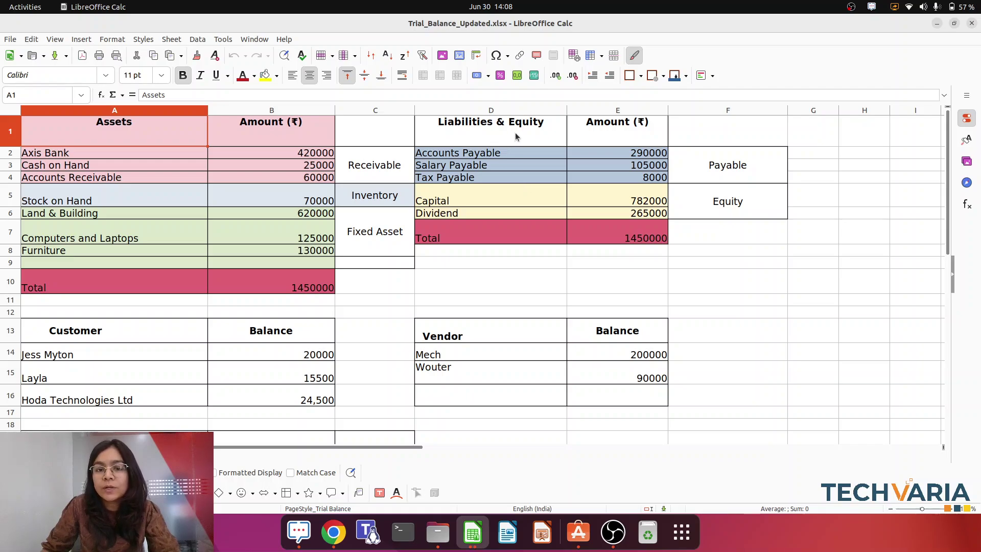
scroll(370, 315, "down", 2)
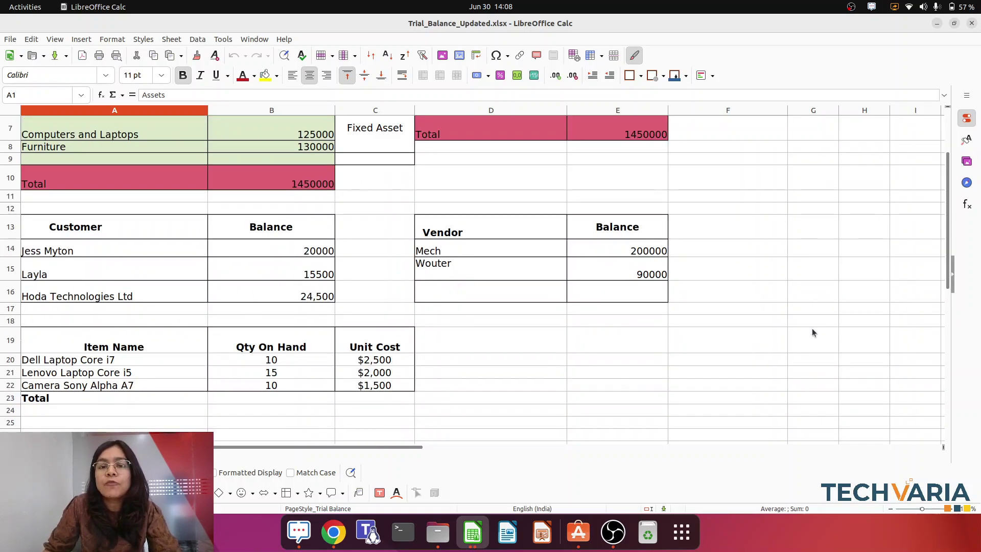
scroll(854, 359, "up", 2)
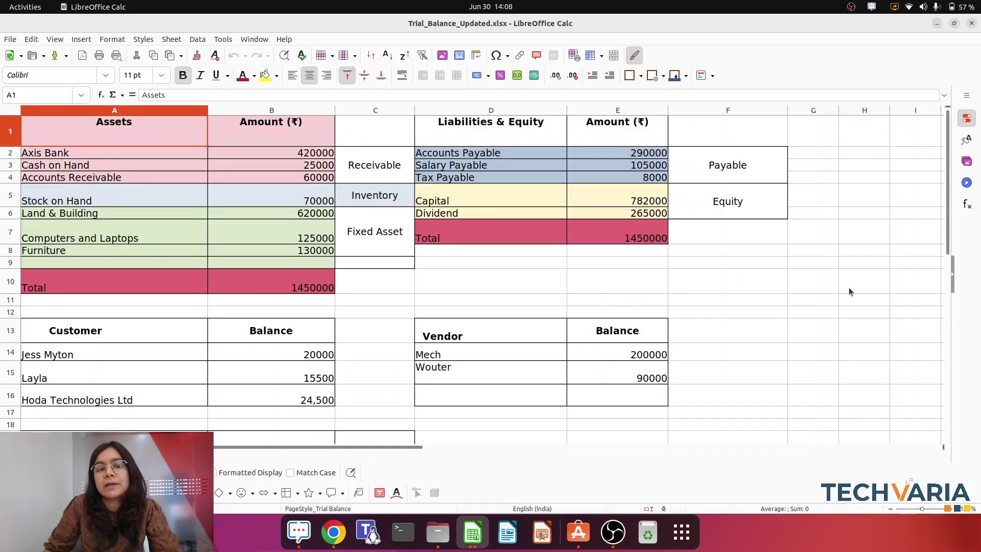
left_click_drag(54, 157, 54, 165)
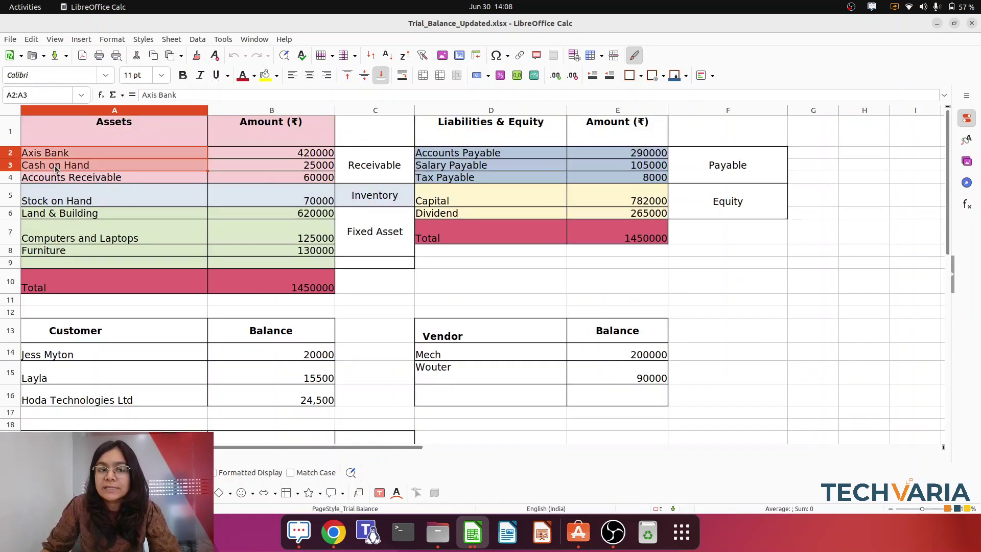
Highlight Accounts Receivable, the three customer balances, the Land & Building fixed assets and Stock on Hand.
left_click(8, 177)
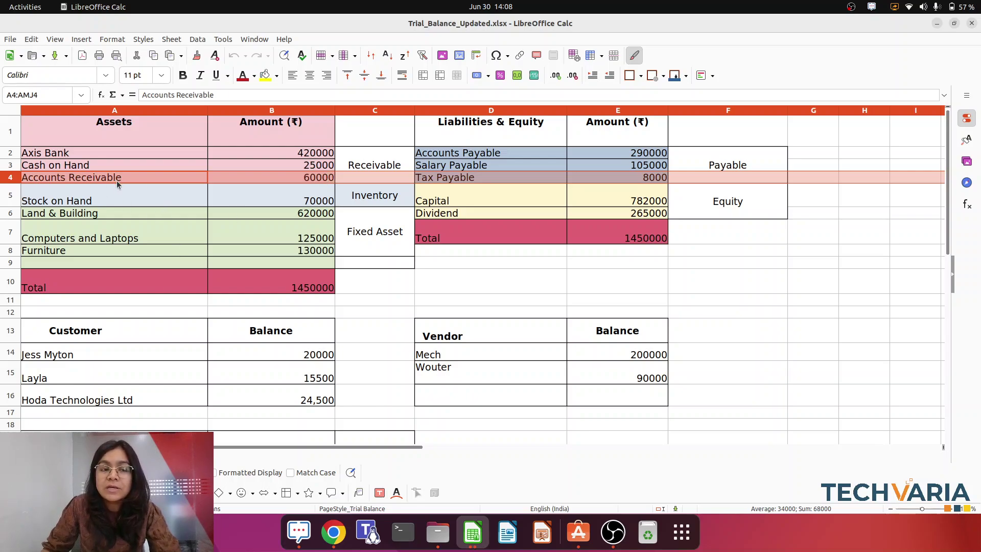
scroll(211, 202, "down", 1)
left_click_drag(74, 302, 303, 344)
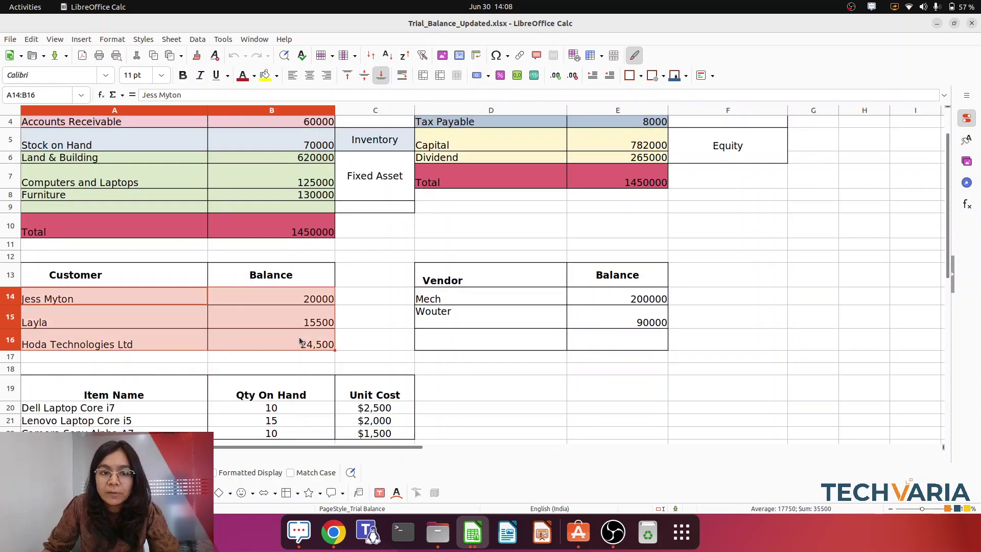
scroll(301, 342, "up", 1)
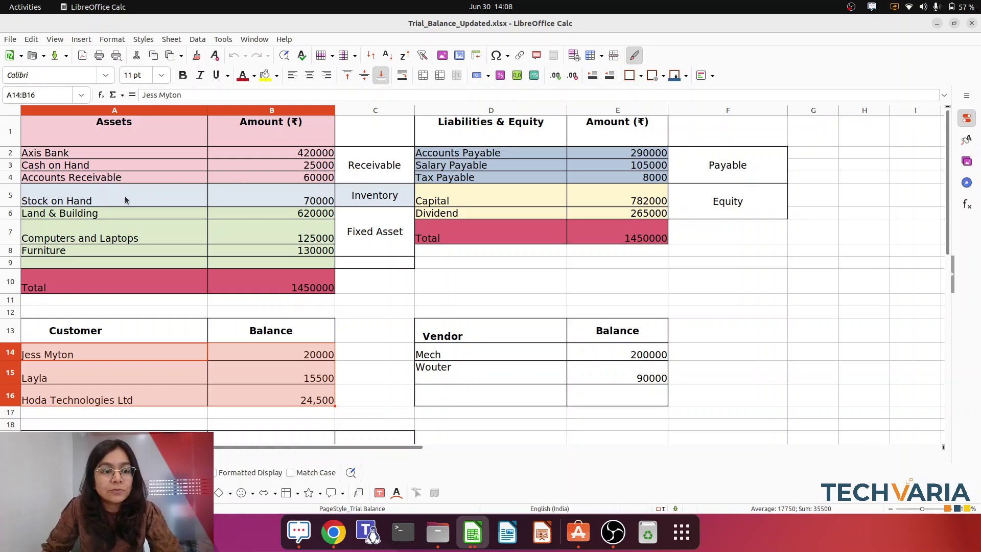
left_click_drag(73, 214, 74, 262)
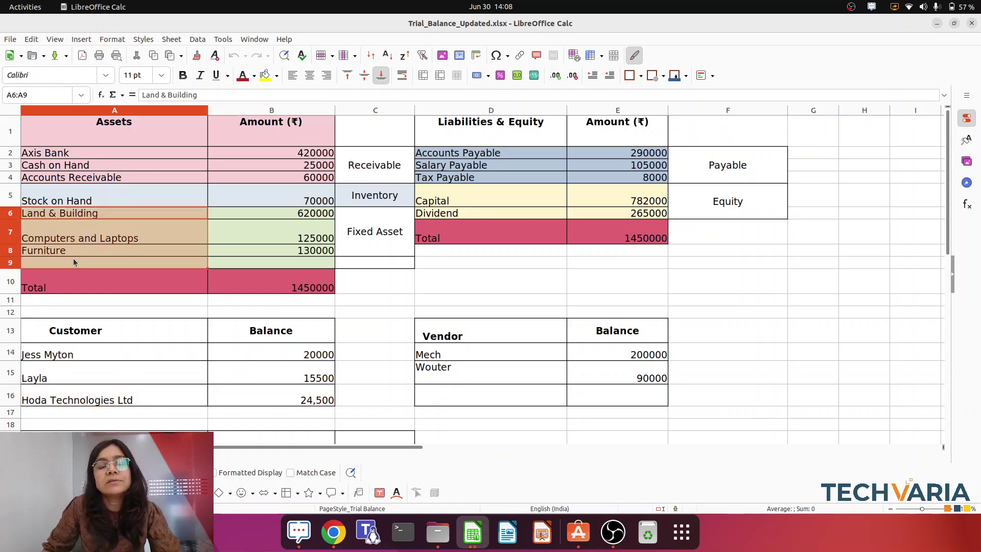
left_click(8, 197)
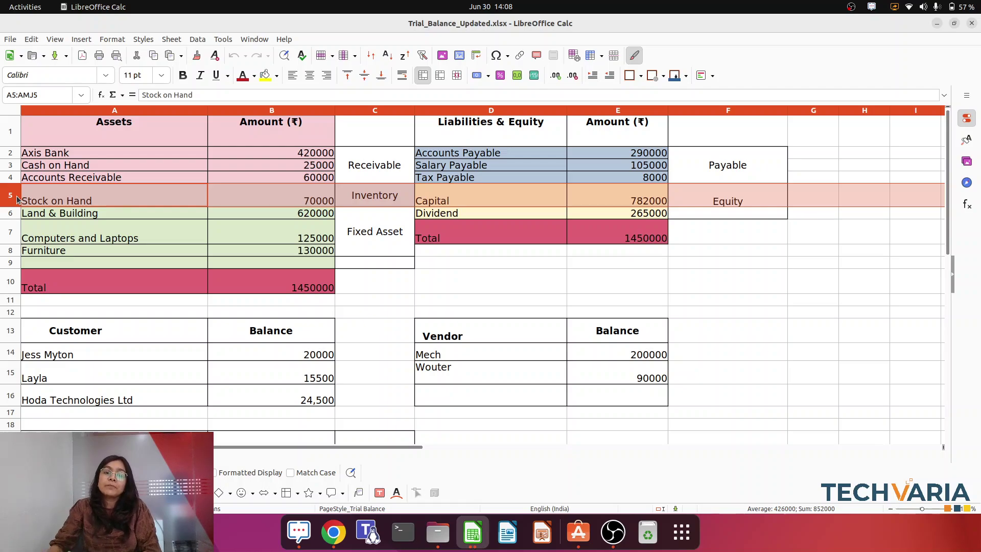
left_click(471, 131)
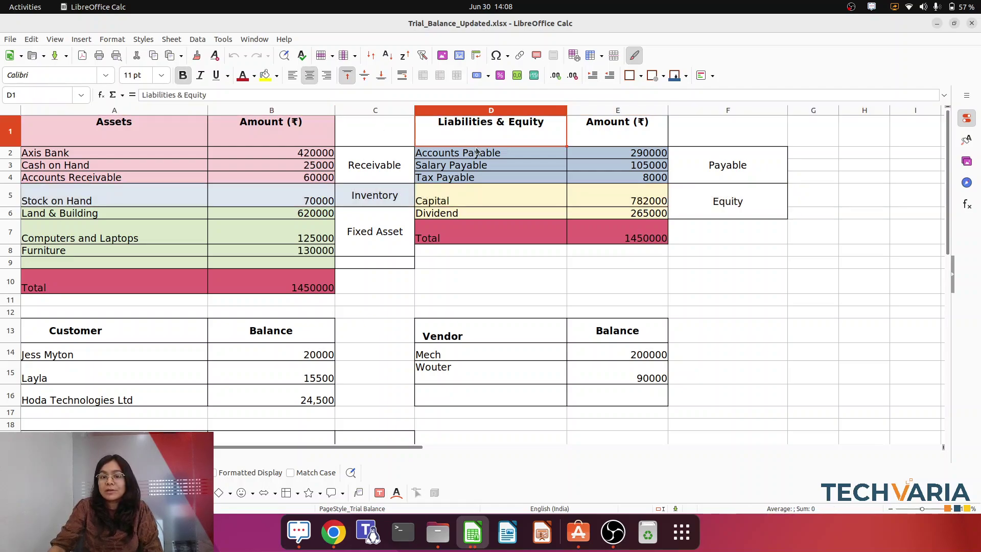
left_click(476, 151)
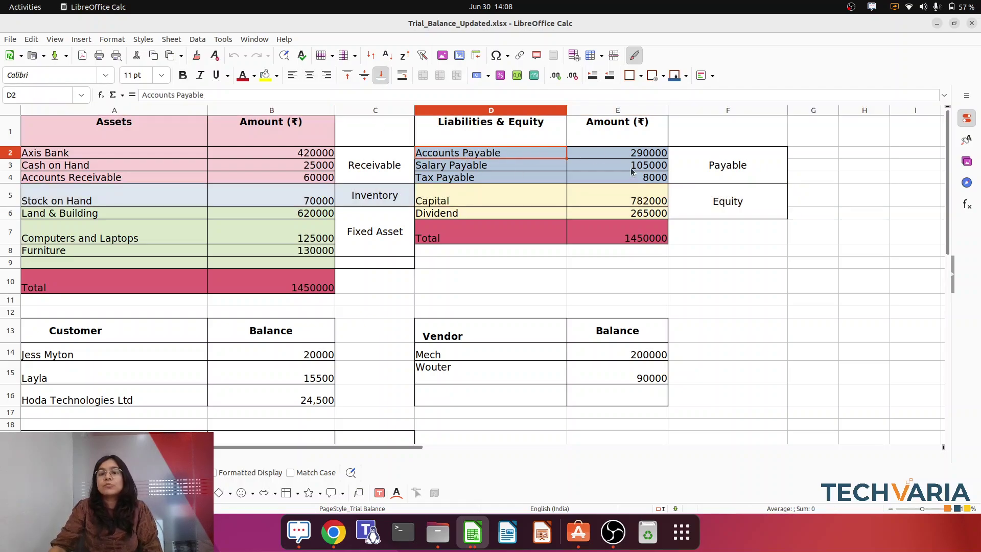
scroll(594, 327, "down", 1)
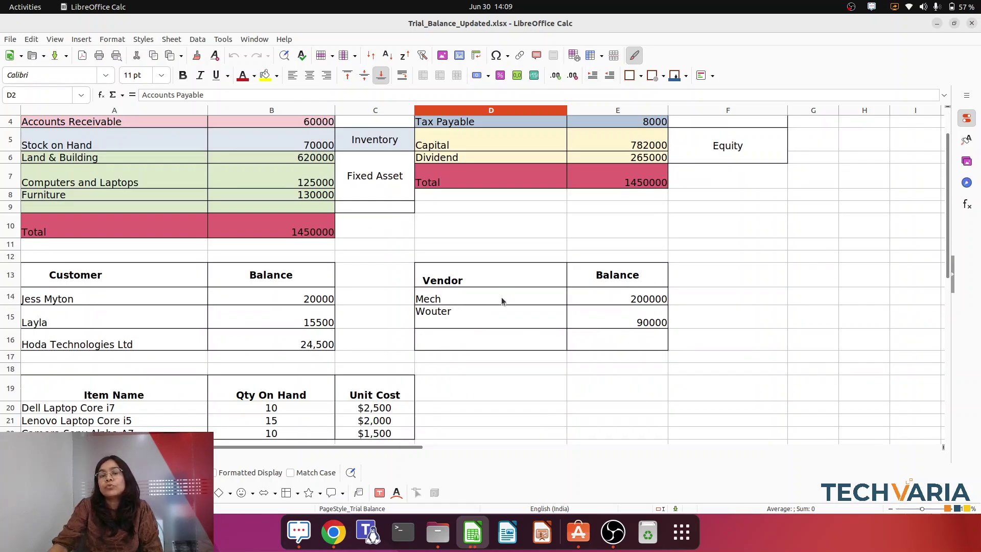
scroll(480, 368, "up", 1)
scroll(464, 373, "down", 1)
scroll(122, 277, "down", 1)
scroll(121, 272, "down", 1)
left_click_drag(32, 315, 335, 334)
scroll(304, 230, "up", 2)
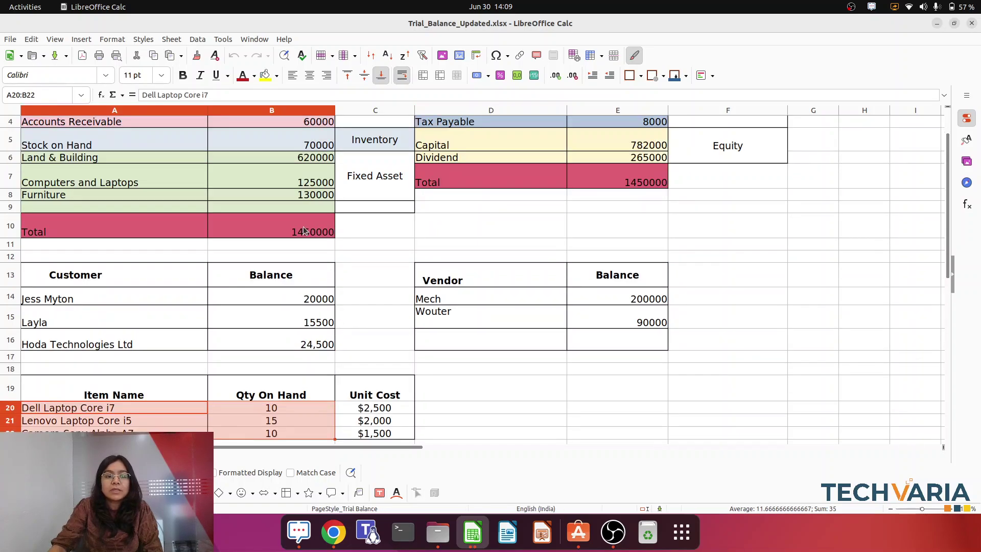
left_click(322, 150)
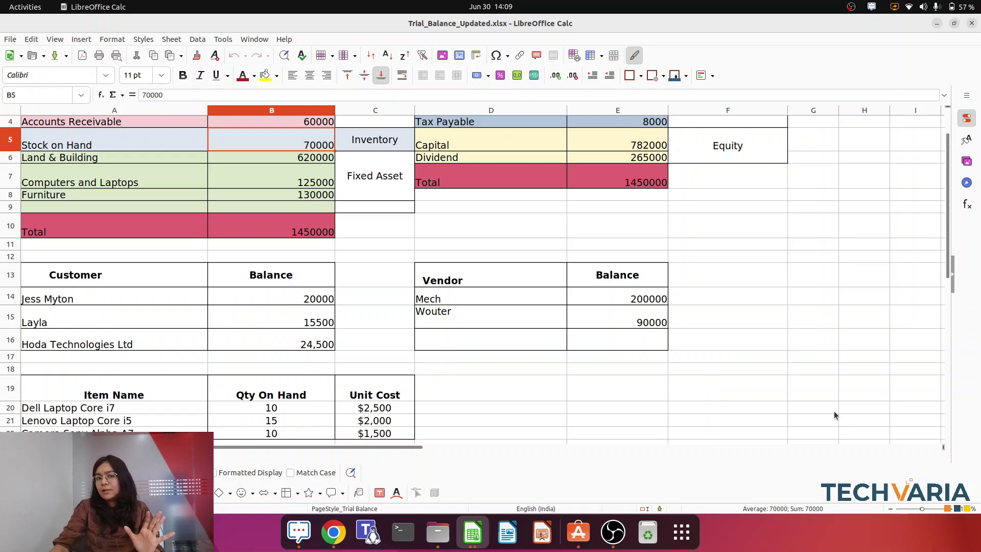
scroll(834, 411, "up", 1)
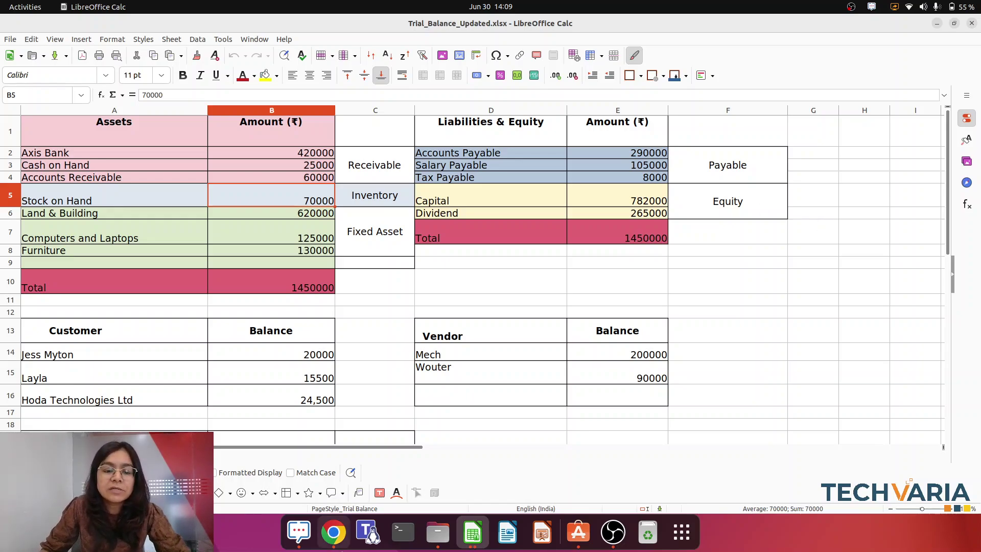
left_click(334, 531)
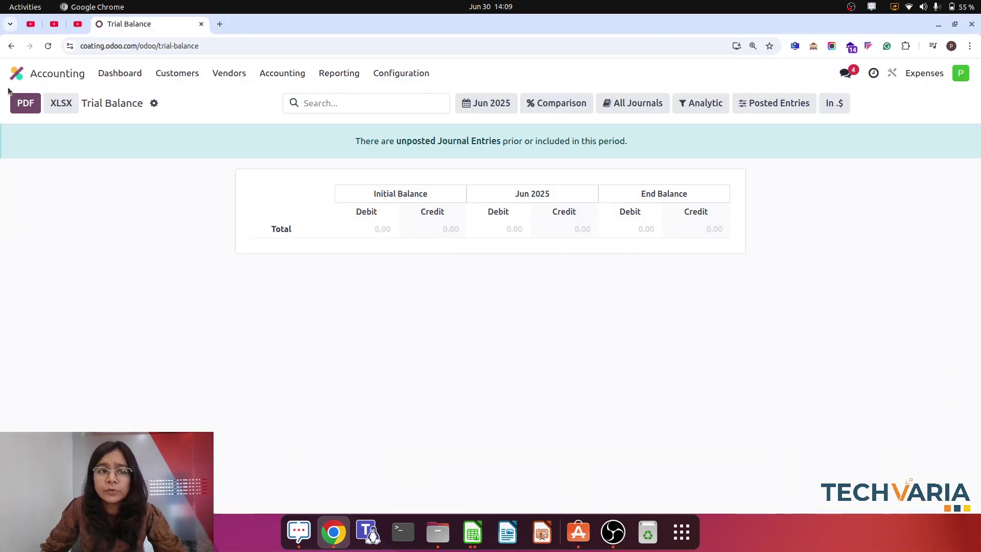
Open the Opening balance journal from the Journals list to confirm type Miscellaneous and code OPB.
left_click(399, 74)
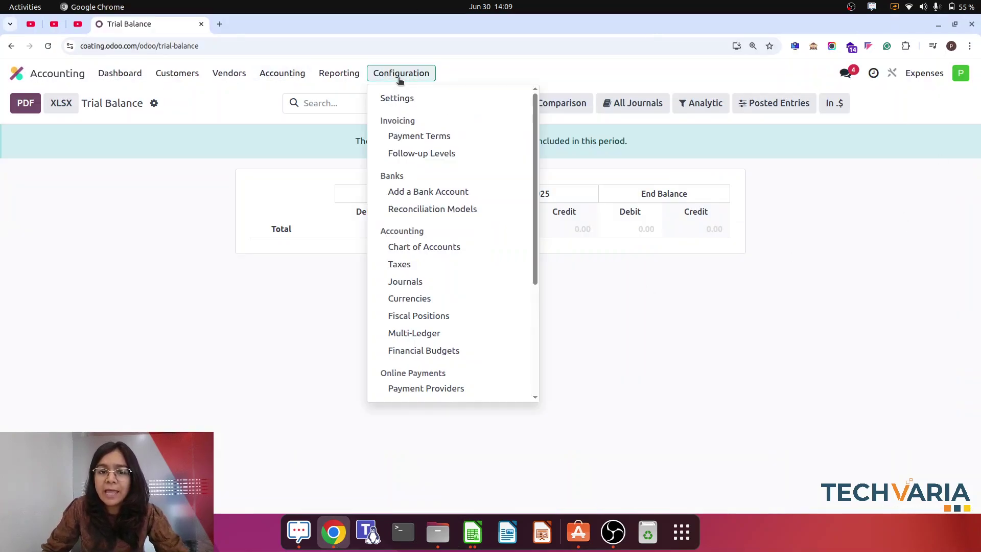
left_click(416, 286)
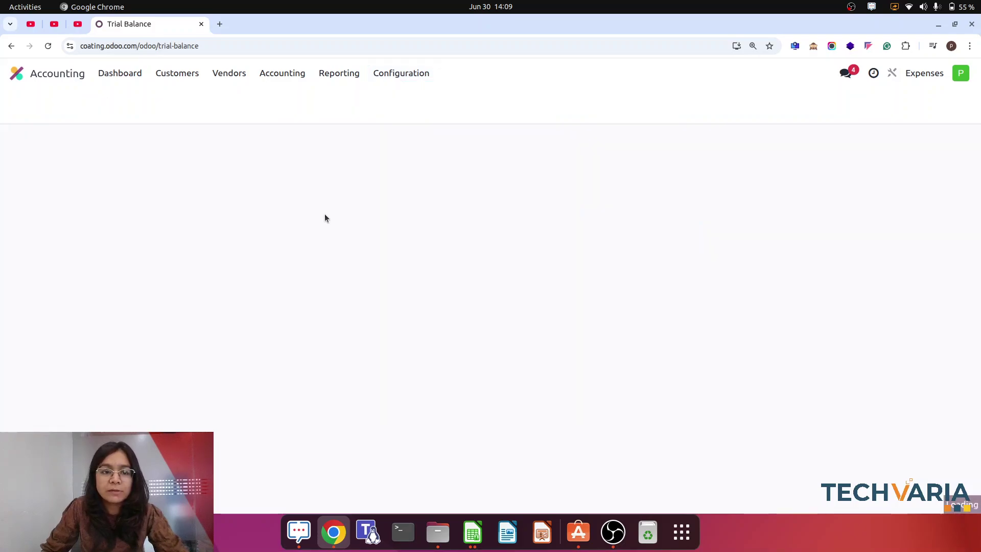
left_click(134, 377)
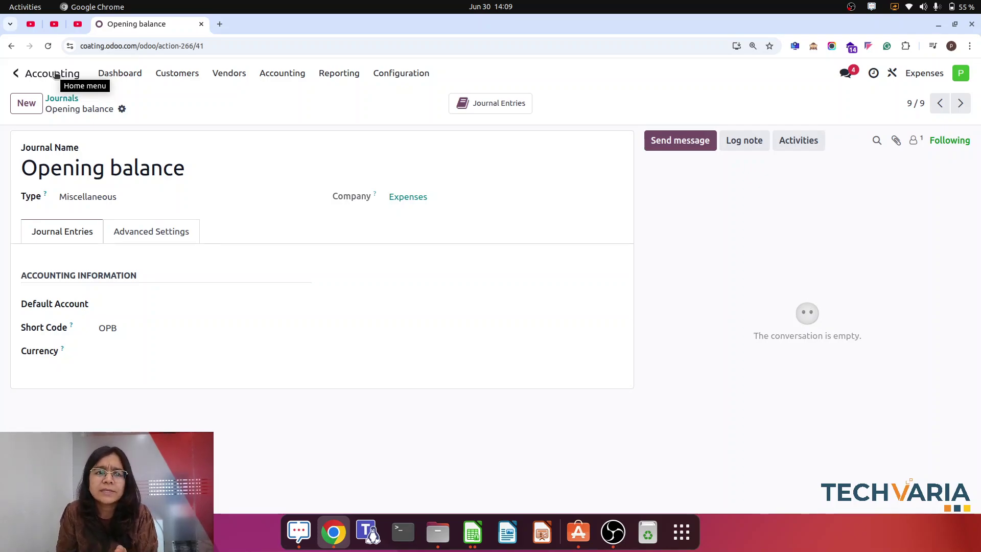
Create journal entry OPB/2025/06/0001 in the Opening balance journal dated 30/06/2025 with a blank line.
left_click(294, 75)
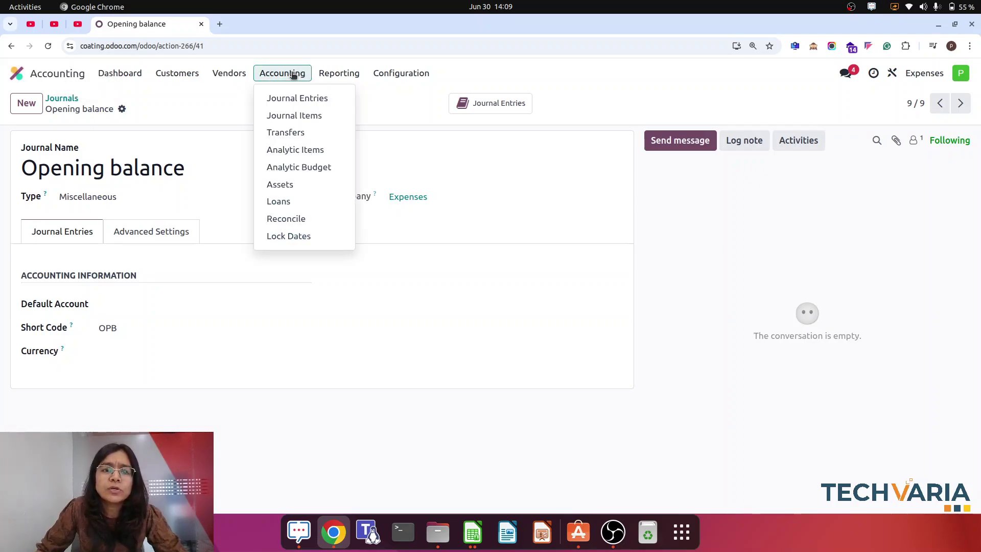
left_click(292, 97)
left_click(23, 104)
left_click(476, 233)
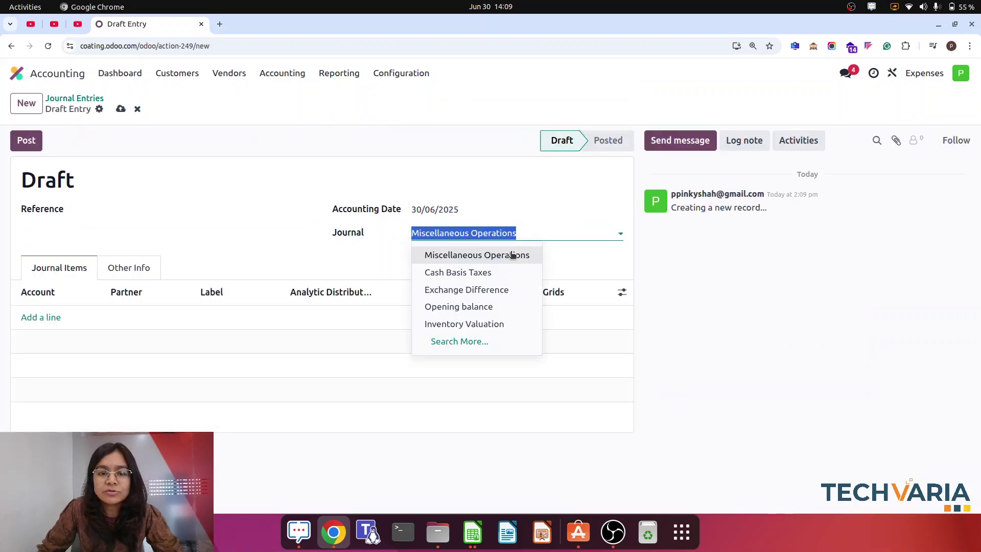
left_click(491, 307)
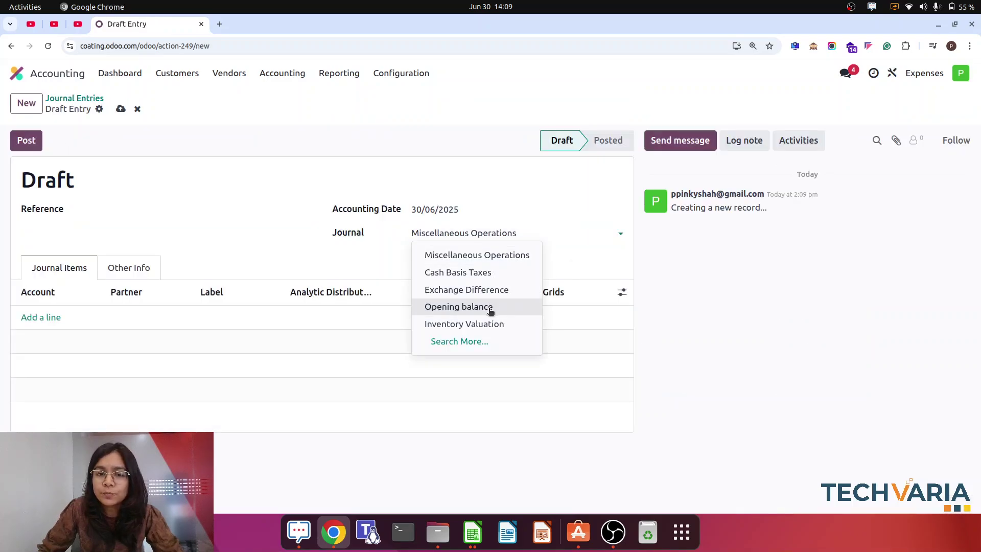
left_click(45, 317)
left_click(472, 532)
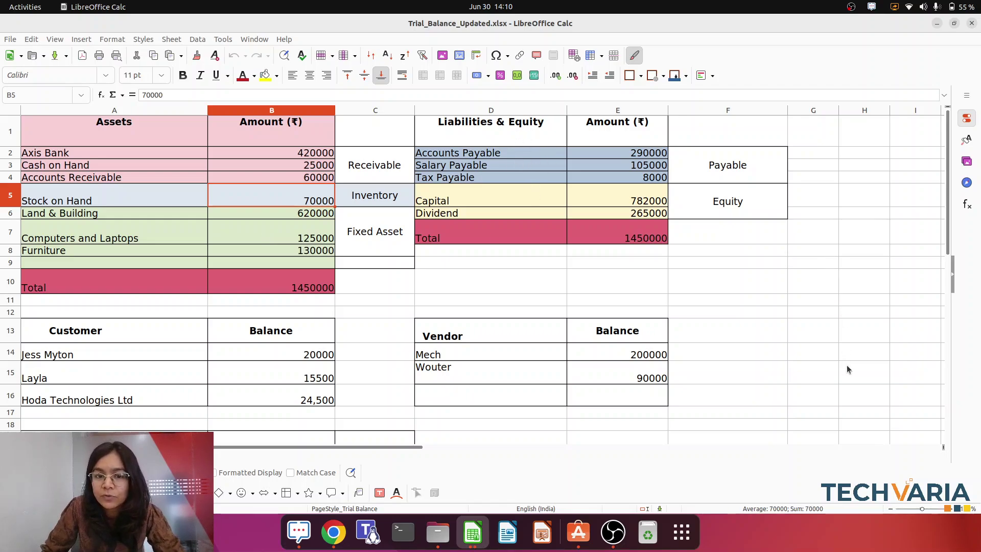
Debit 123 Axis bank 420000, copied from cell B2 of the reopened trial balance file.
left_click(333, 532)
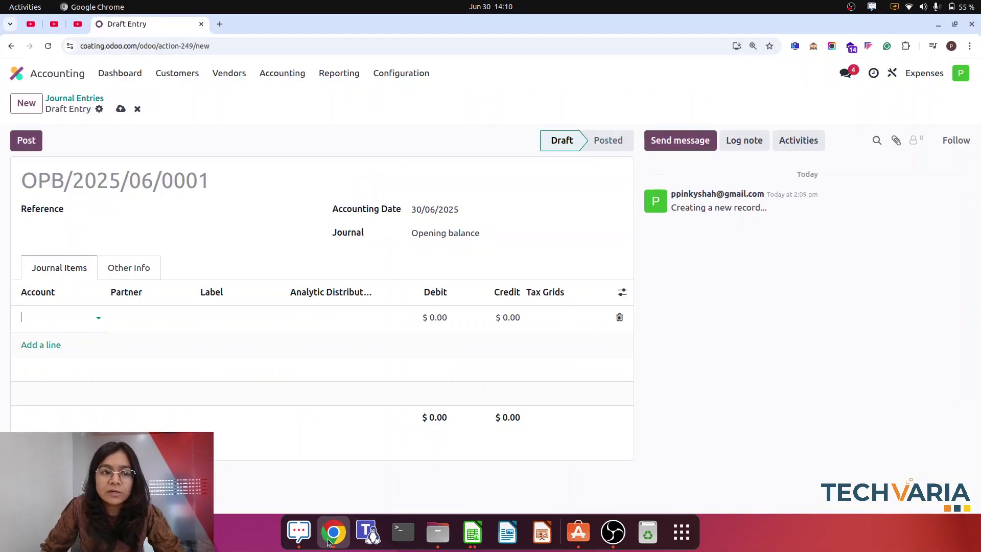
type("ax")
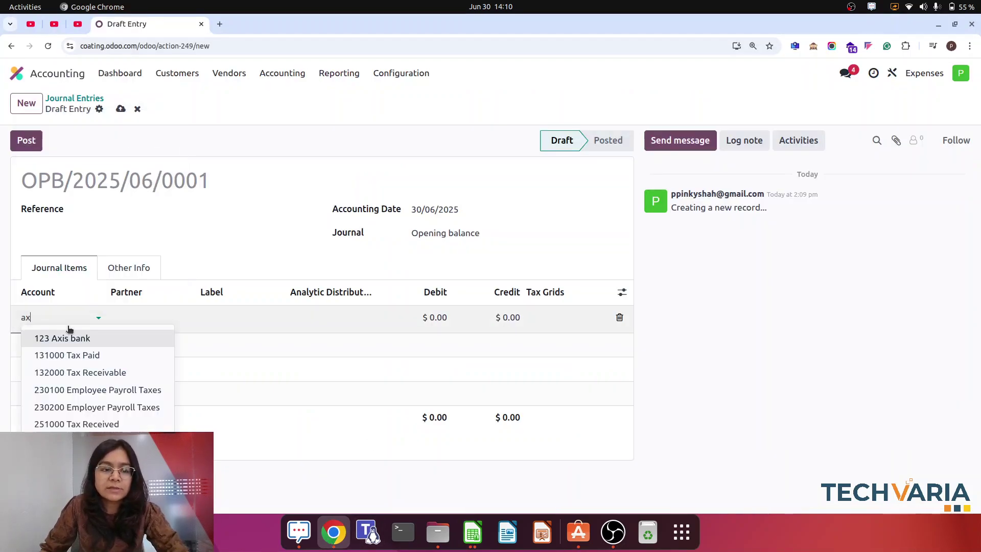
left_click(80, 337)
left_click(483, 534)
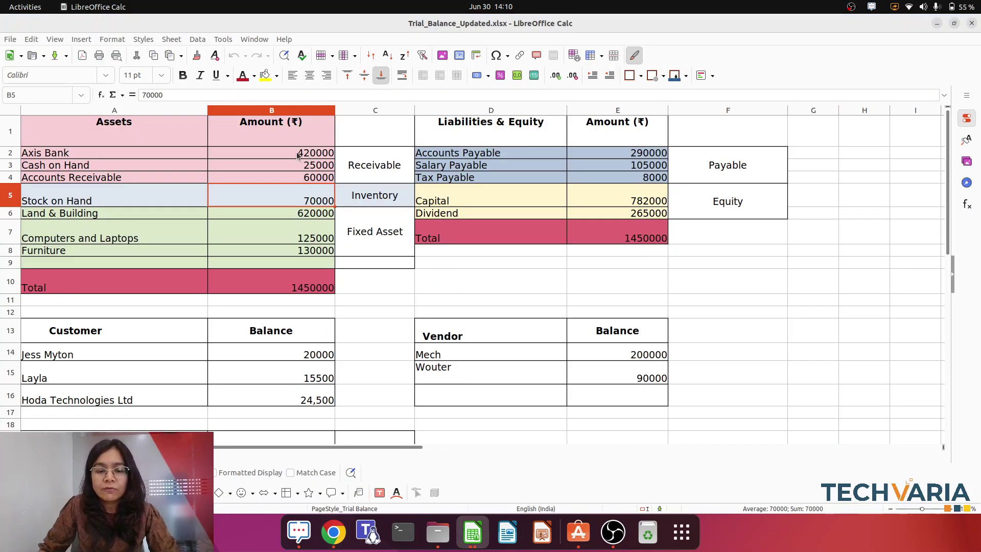
left_click(967, 22)
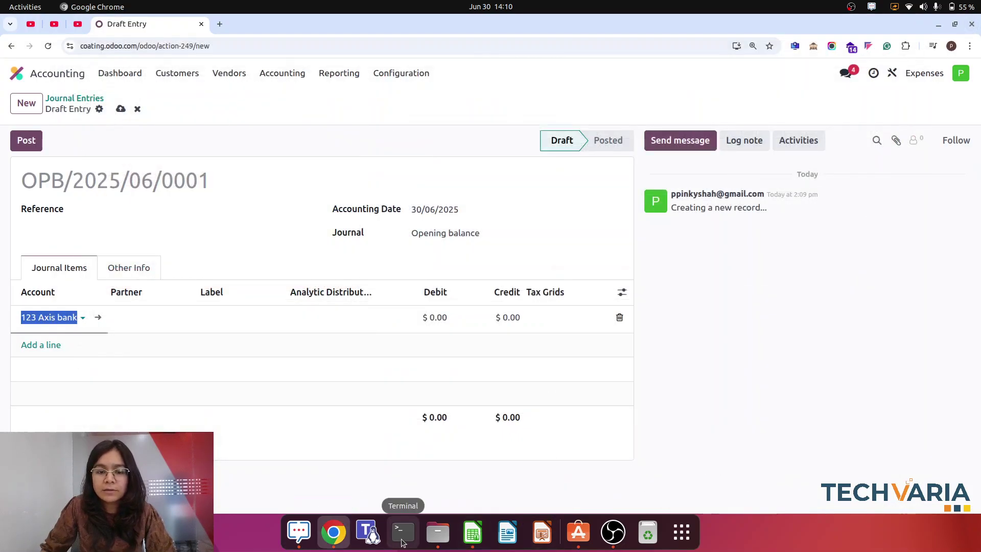
left_click(438, 532)
double_click(204, 71)
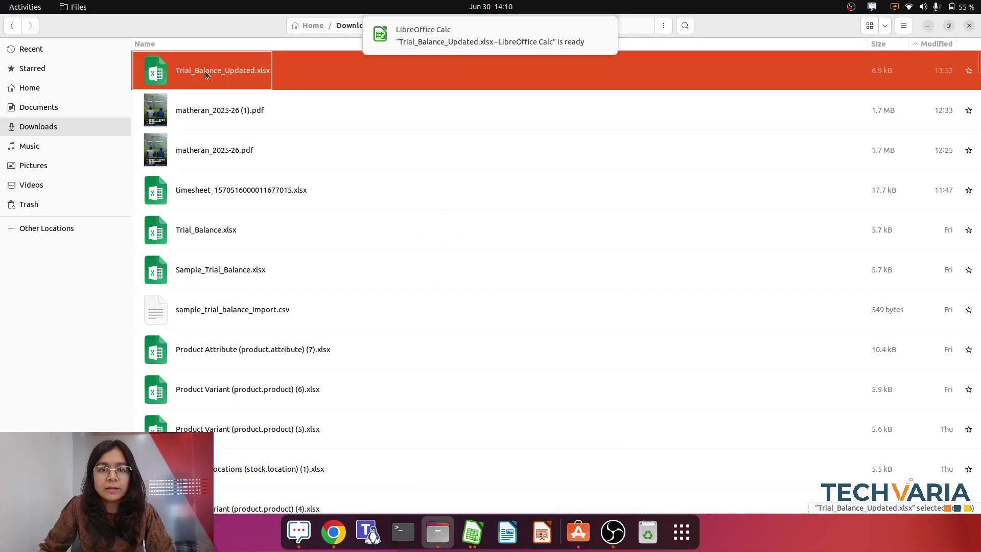
left_click(478, 31)
left_click(271, 152)
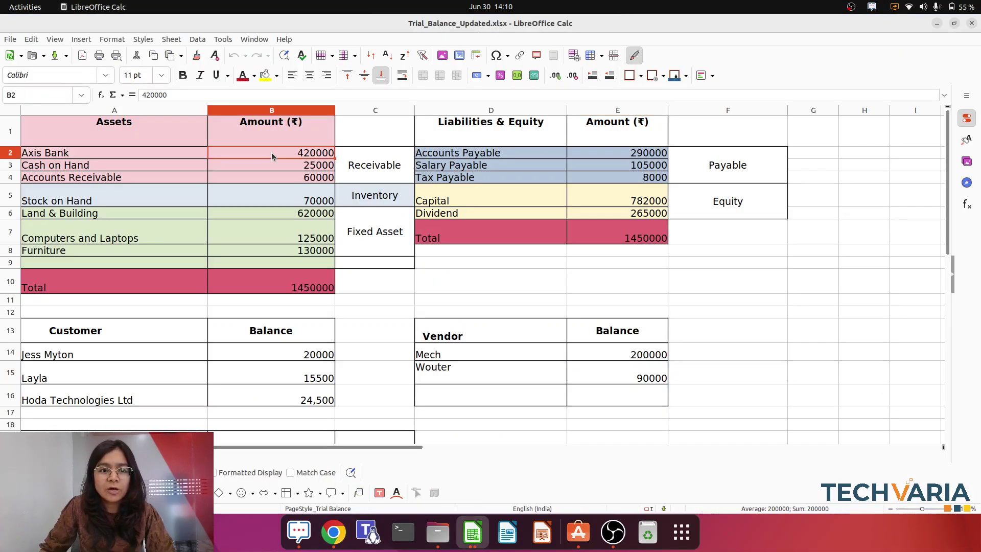
key("ctrl+c")
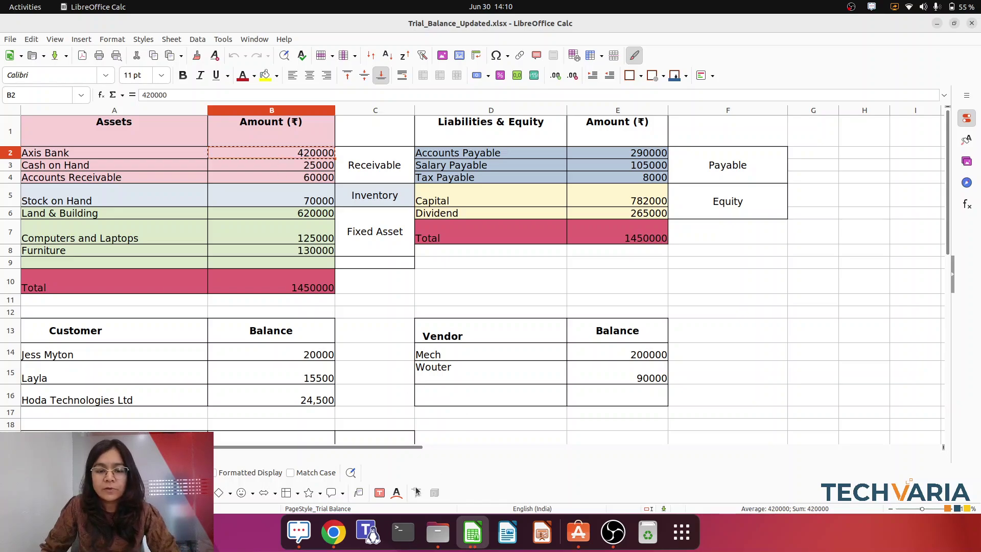
left_click(334, 533)
left_click(440, 318)
key("ctrl+v")
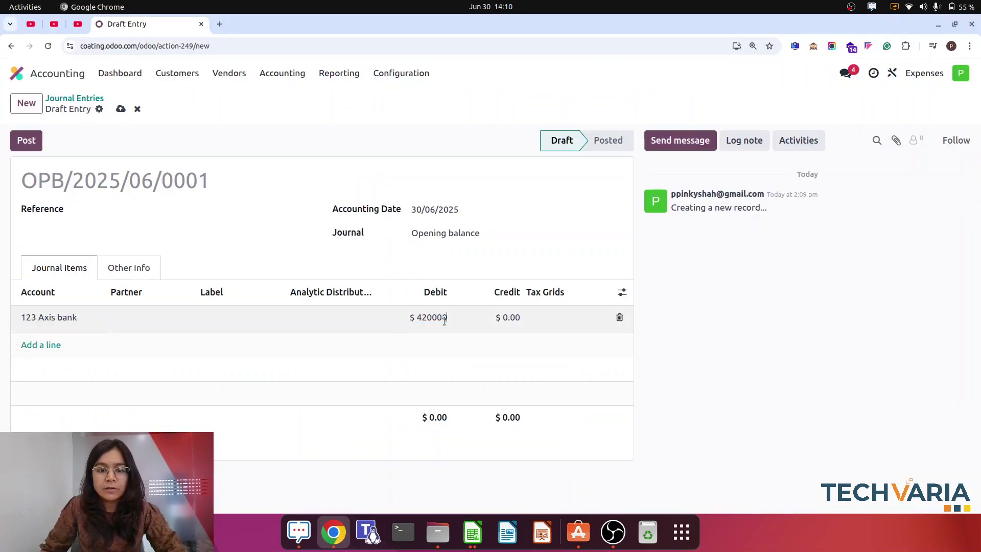
Add a second line debiting 101501 Cash 25000.
left_click(54, 345)
type("cas")
left_click(89, 368)
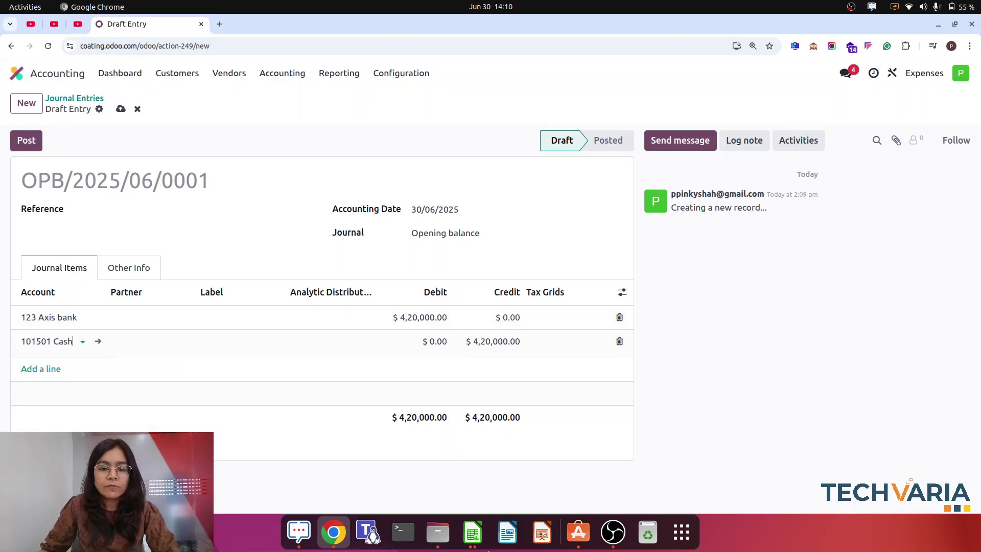
left_click(473, 532)
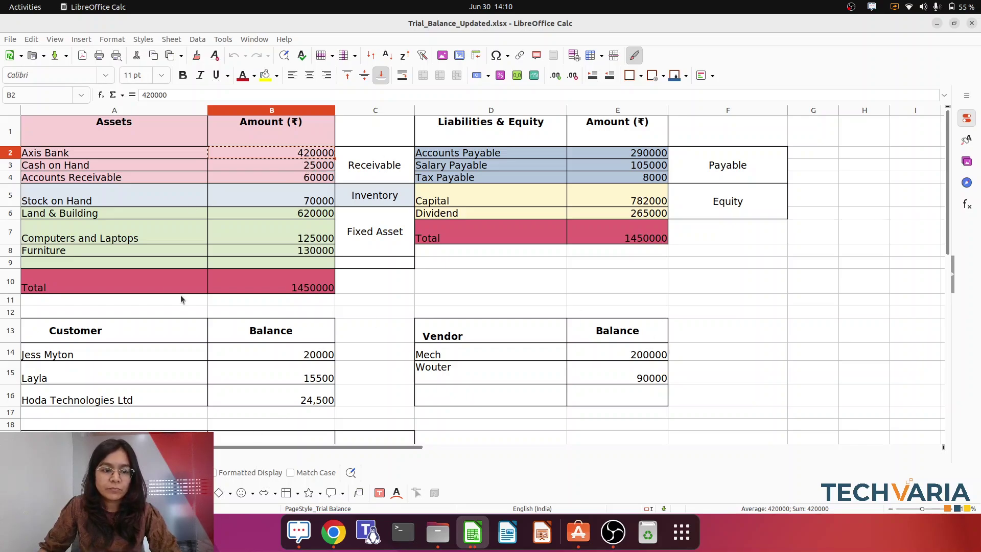
left_click(335, 533)
left_click(425, 342)
type("25000")
left_click(803, 410)
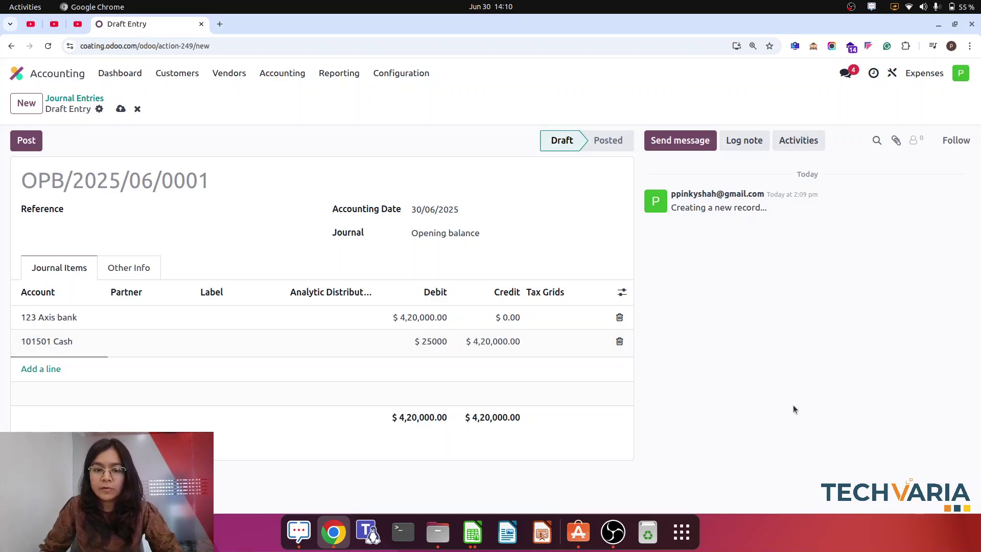
Add a third line on account 121000 Account Receivable.
left_click(51, 367)
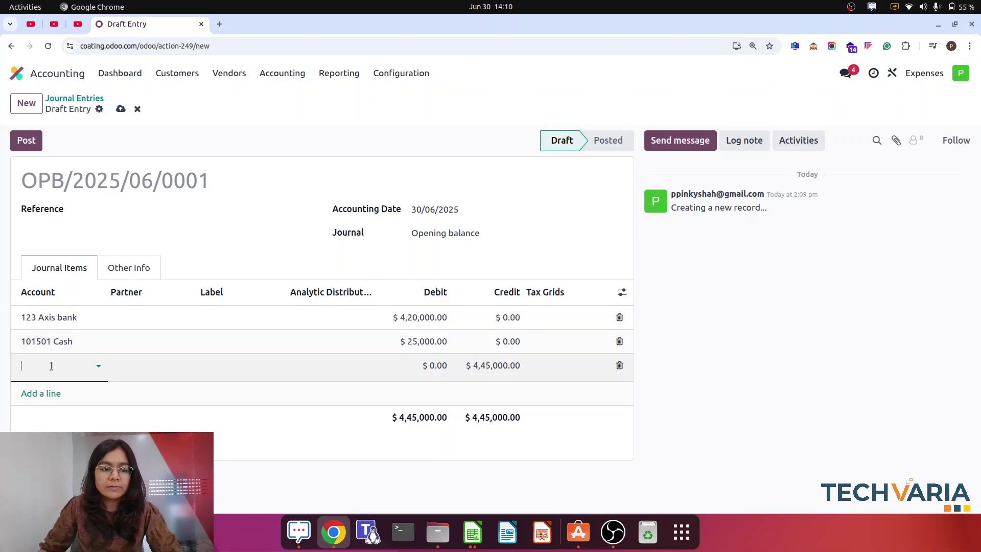
left_click(473, 533)
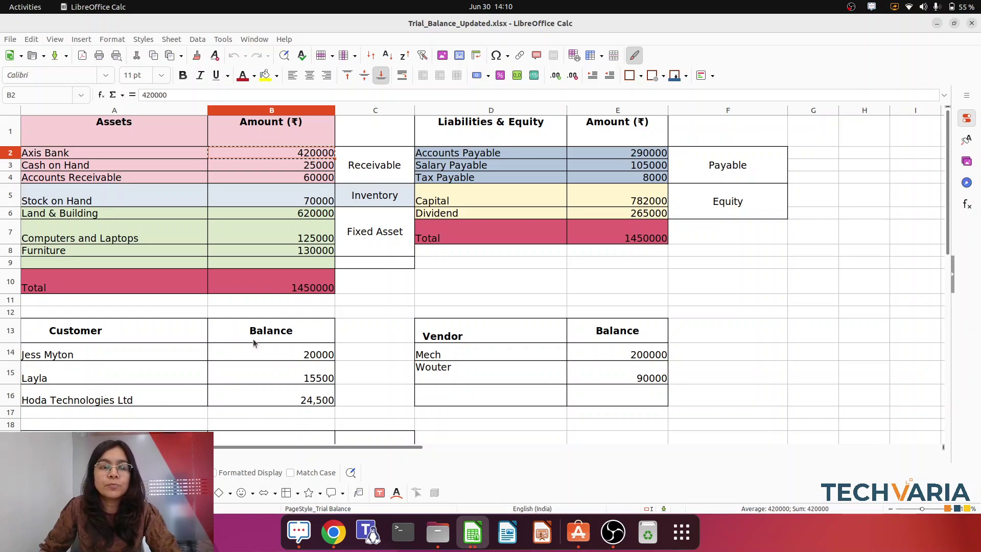
left_click(333, 532)
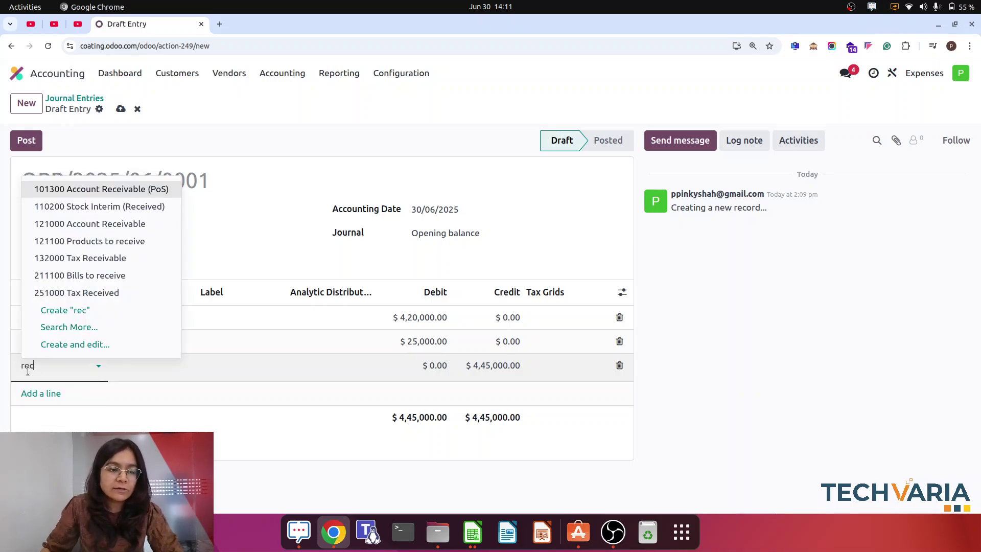
left_click(158, 224)
Assign the first customer to the receivable line with a 20,000 debit.
left_click(134, 364)
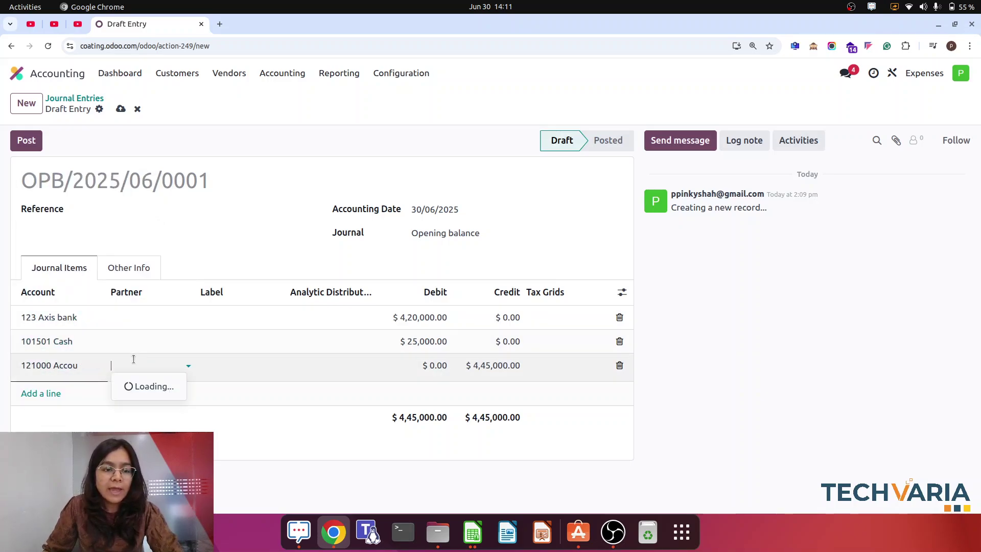
left_click(478, 545)
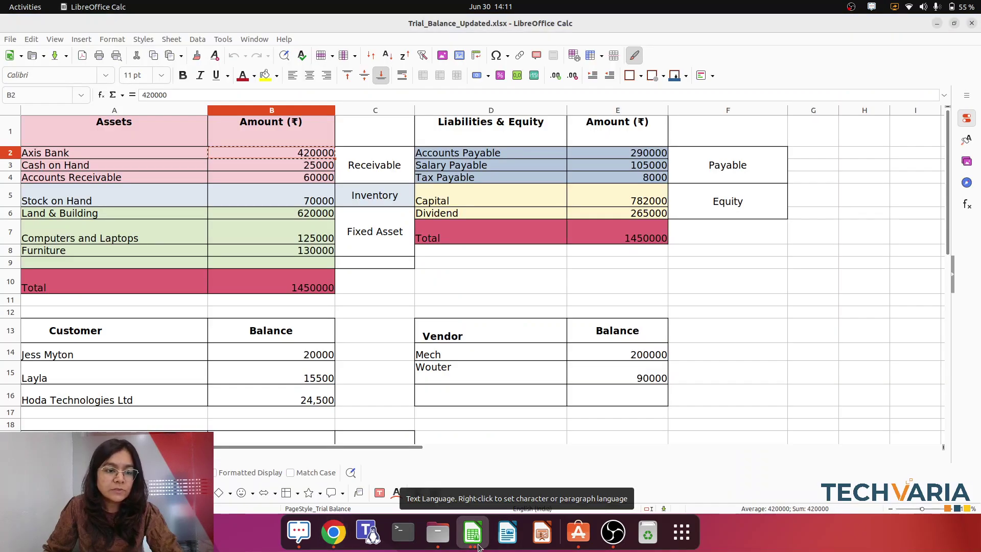
left_click(337, 530)
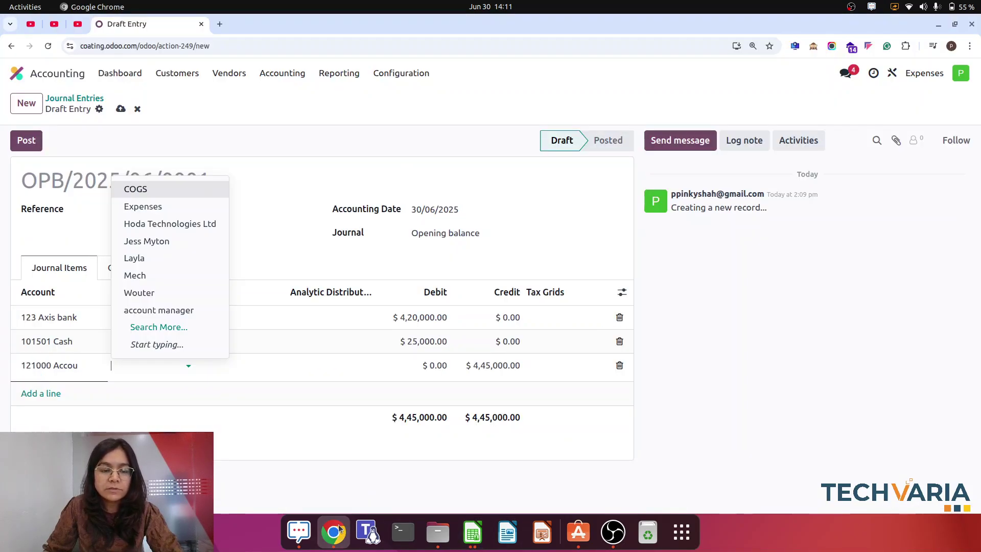
type("je")
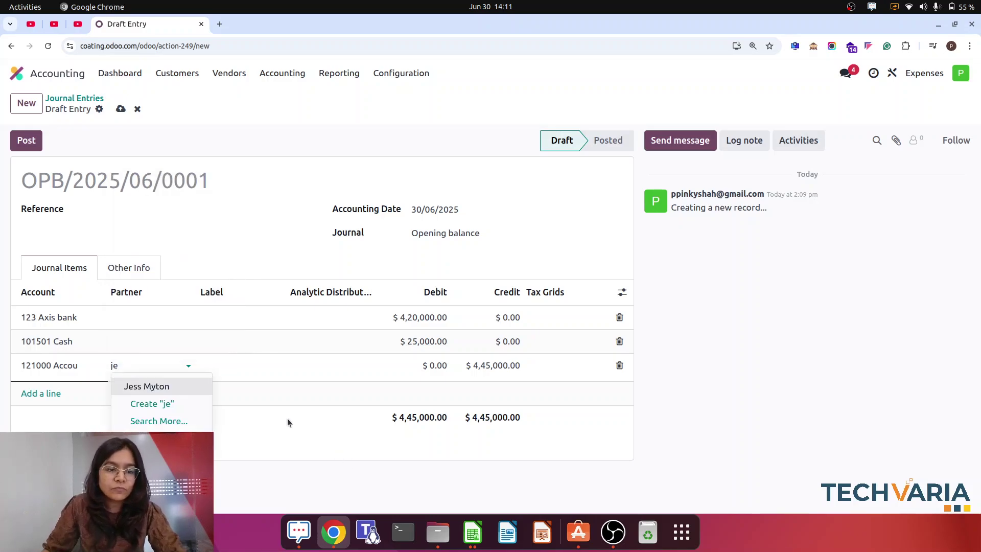
left_click(194, 386)
left_click(429, 365)
type("20,000")
Add a fourth 121000 Account Receivable line for the second customer, debiting 15500.
left_click(36, 392)
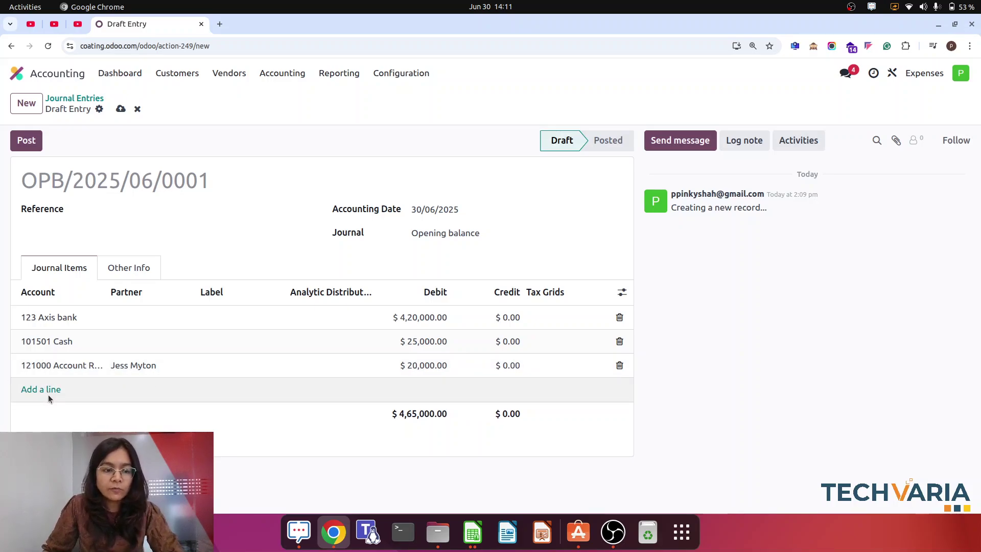
type("acc")
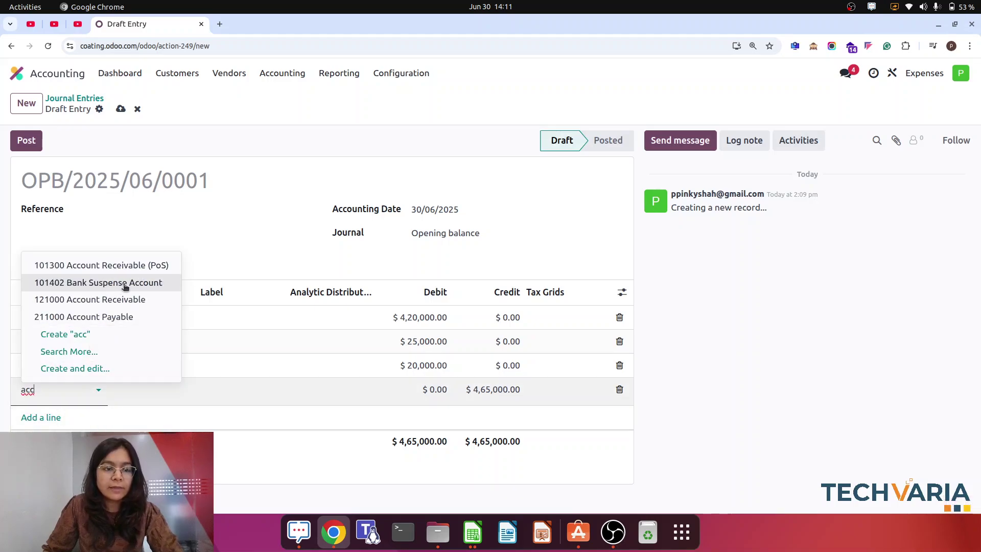
left_click(127, 302)
left_click(138, 390)
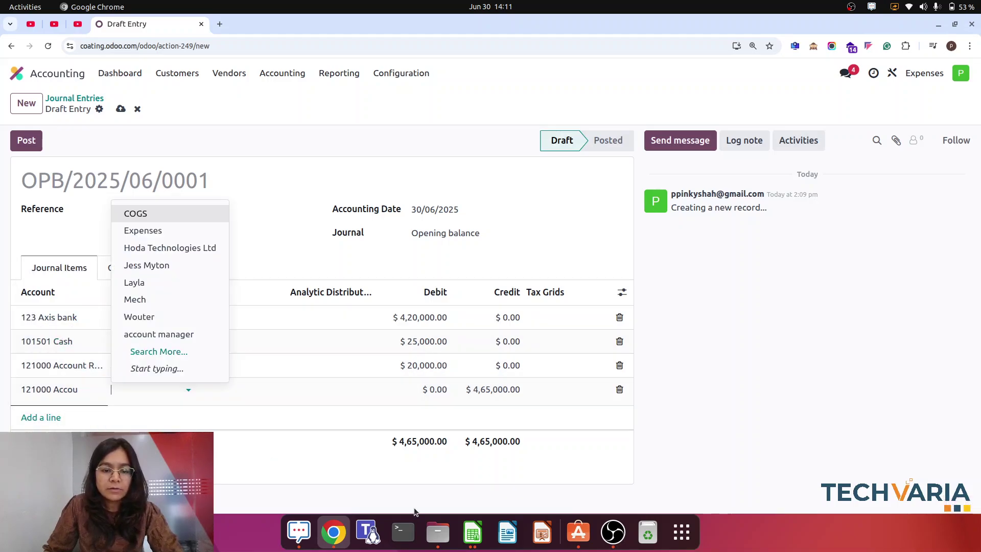
left_click(467, 521)
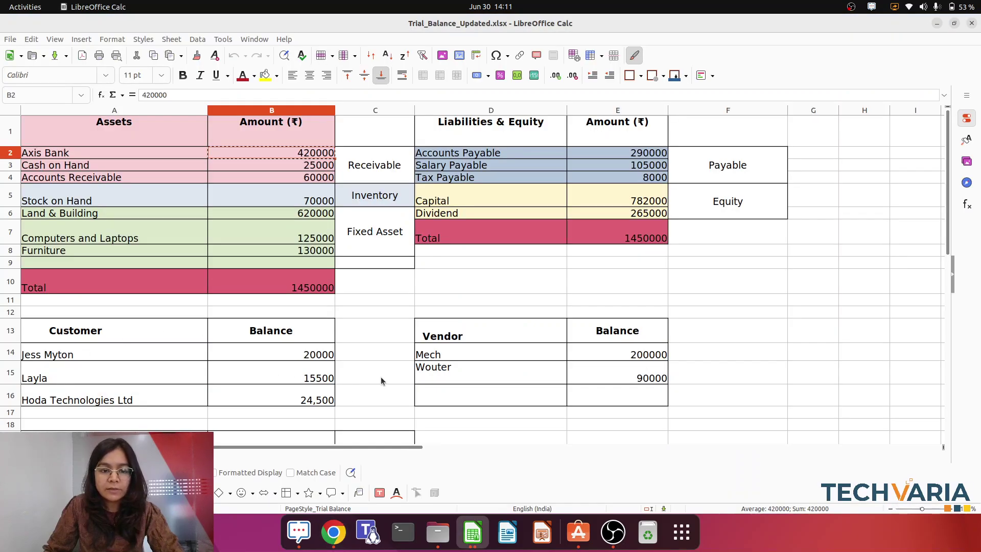
left_click(333, 532)
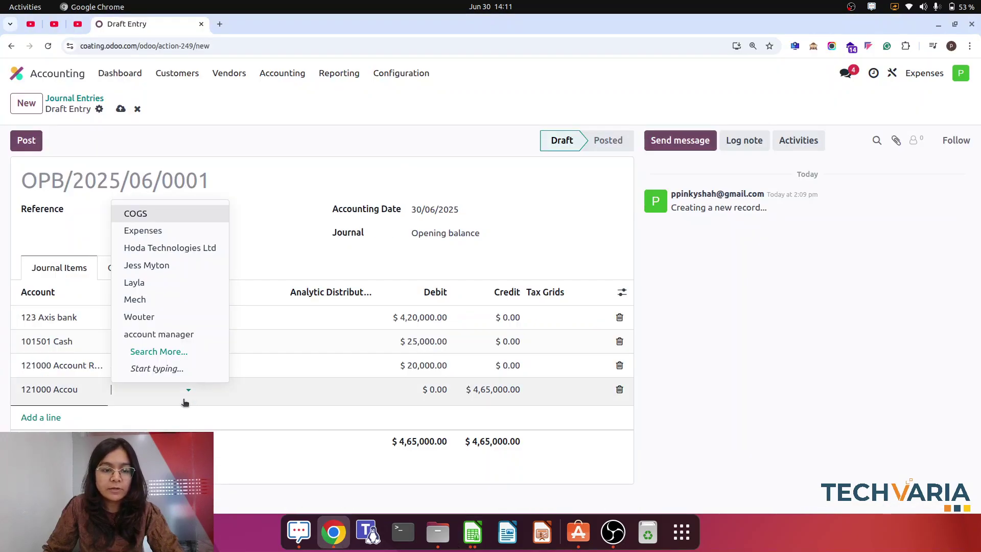
left_click(146, 282)
left_click(416, 390)
type("15500")
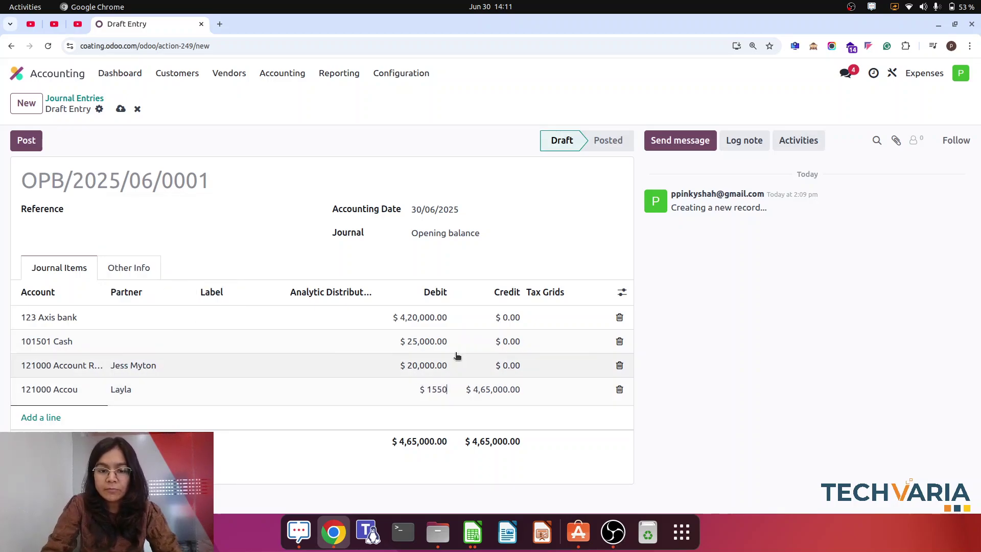
left_click(41, 419)
Add a fifth 121000 Account Receivable line for Hoda Technologies Ltd, debiting 24500.
left_click(41, 416)
type("acc")
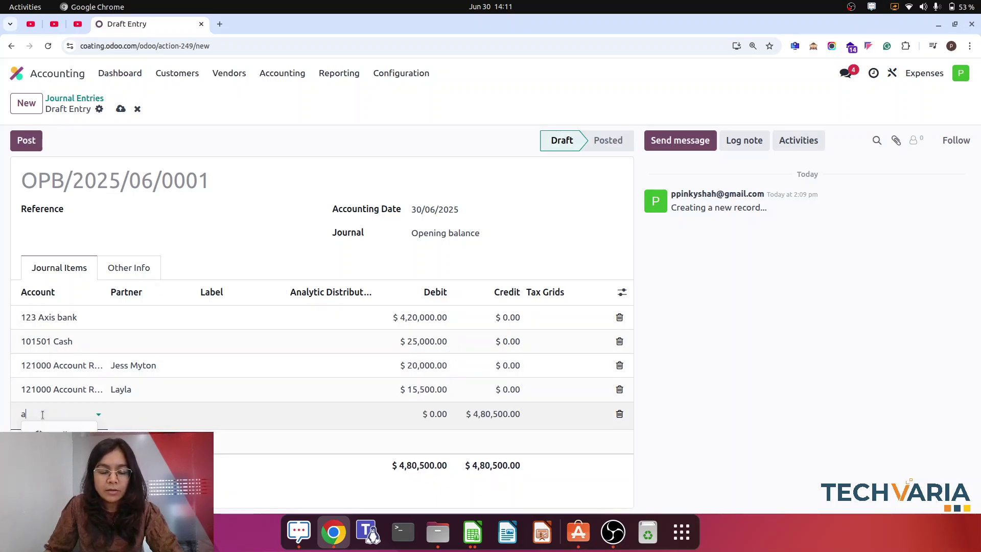
left_click(136, 325)
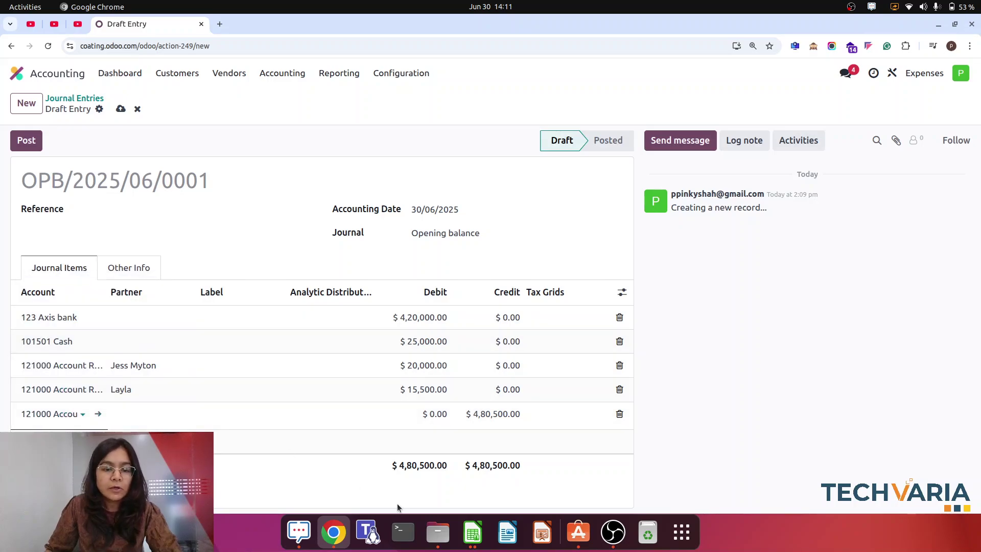
left_click(469, 544)
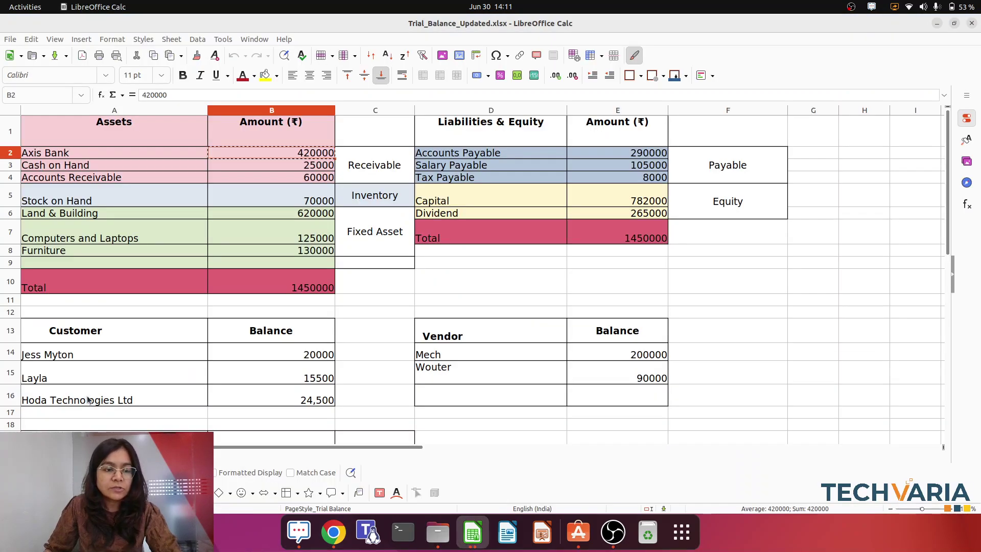
left_click(333, 532)
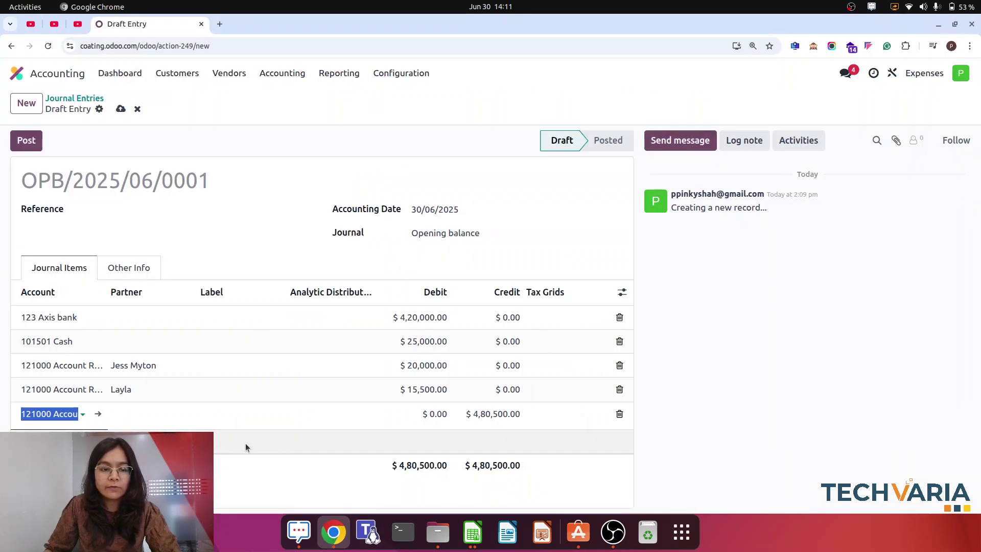
left_click(150, 415)
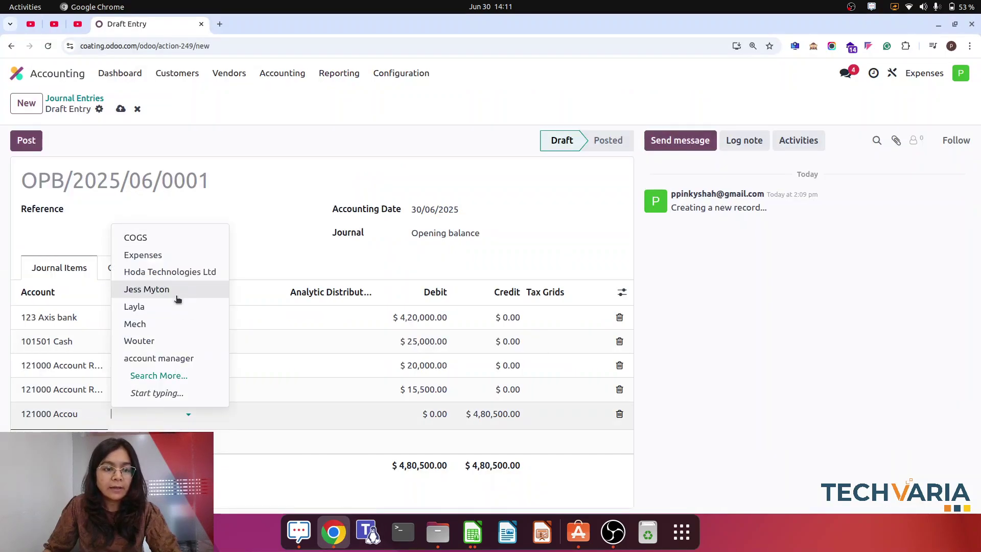
left_click(169, 273)
left_click(427, 414)
type("24500")
left_click(979, 478)
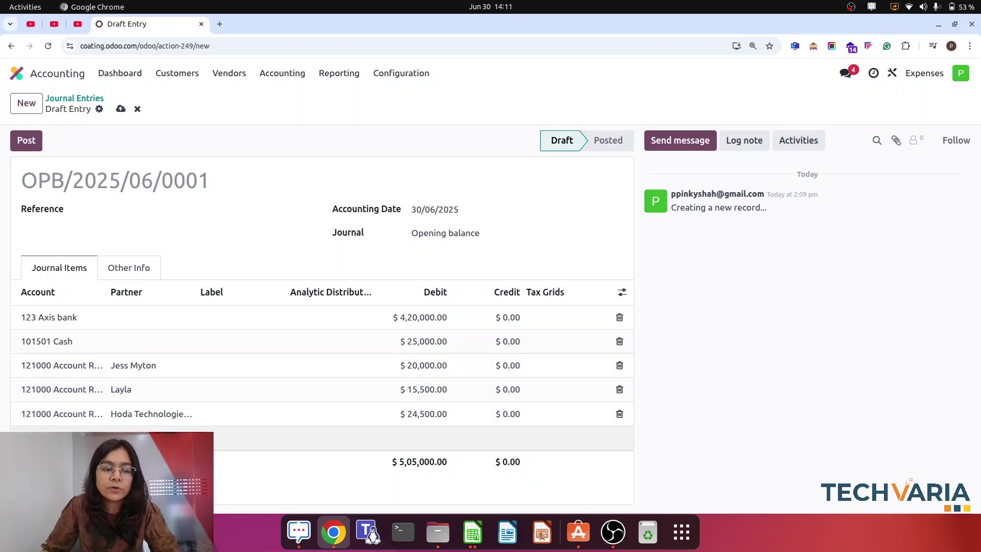
left_click(473, 532)
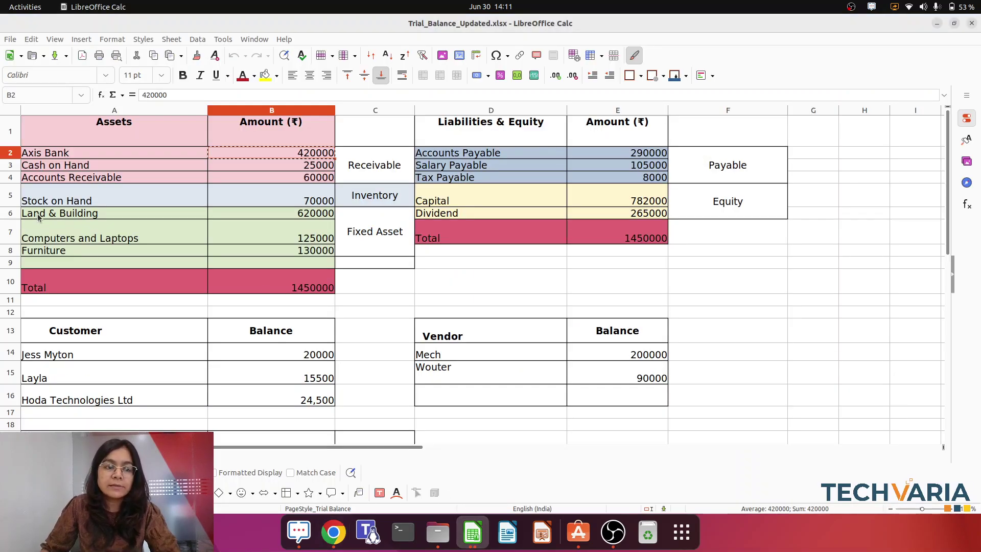
Enter a 6,20,000 debit on the sixth line, raising total debits to 11,25,000.
left_click(333, 532)
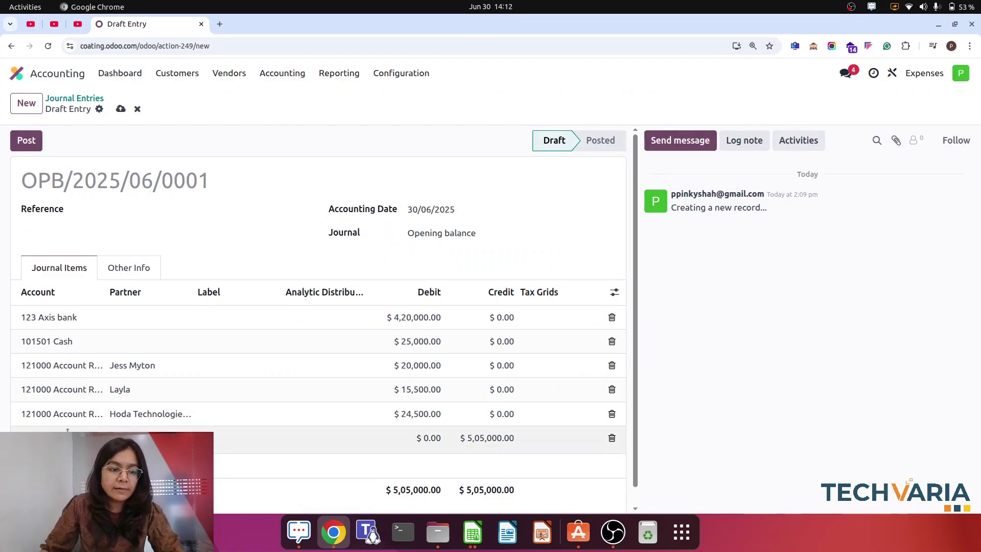
left_click(80, 366)
key("Escape")
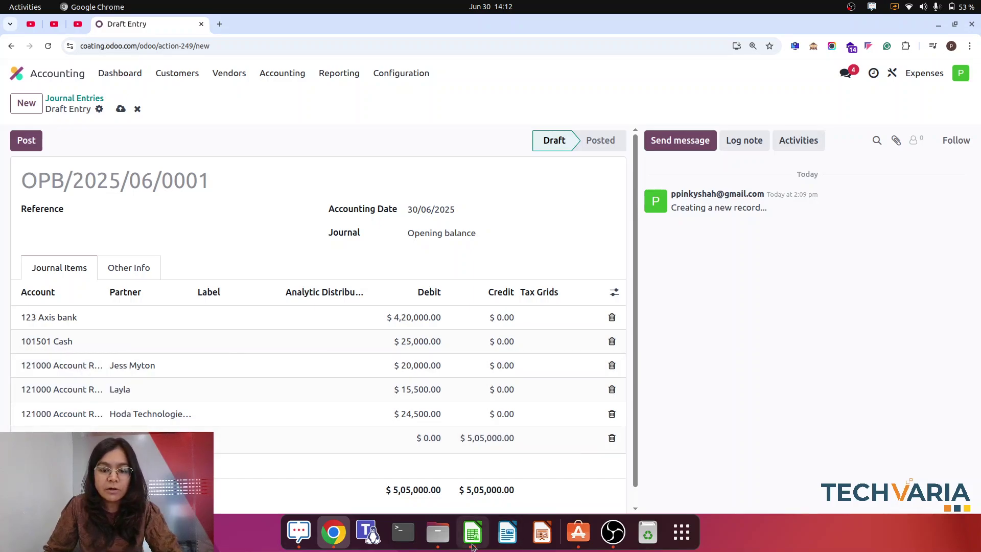
left_click(473, 533)
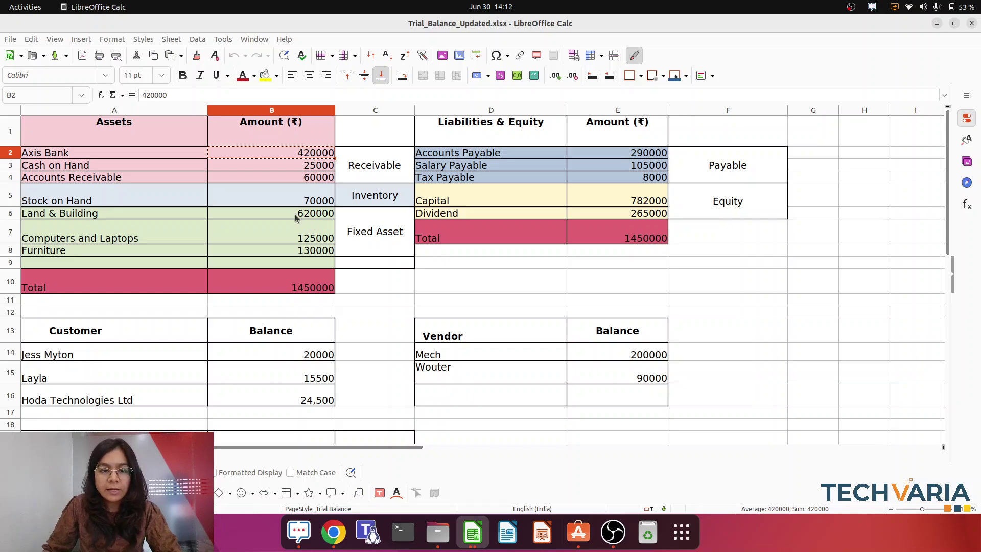
left_click(333, 532)
left_click(420, 439)
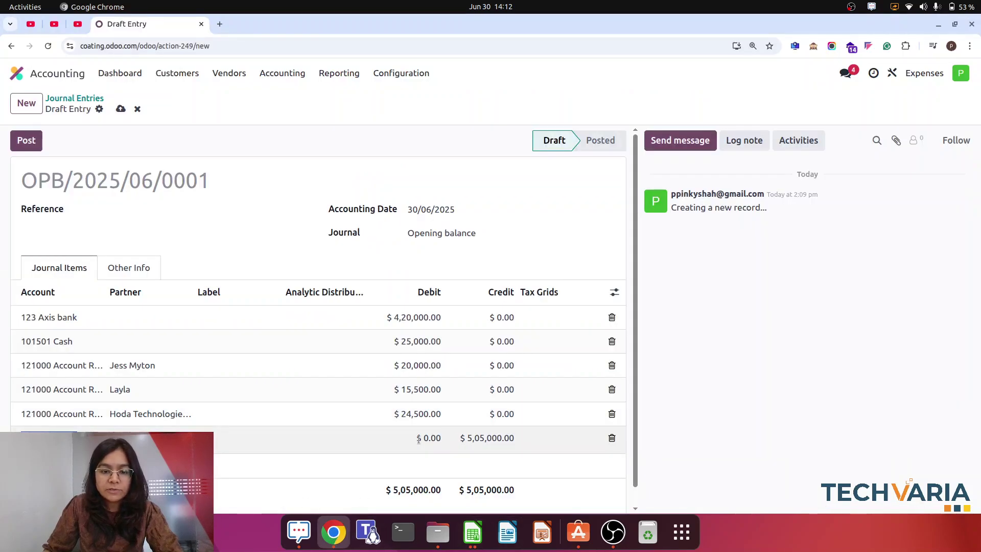
type("62")
left_click(779, 393)
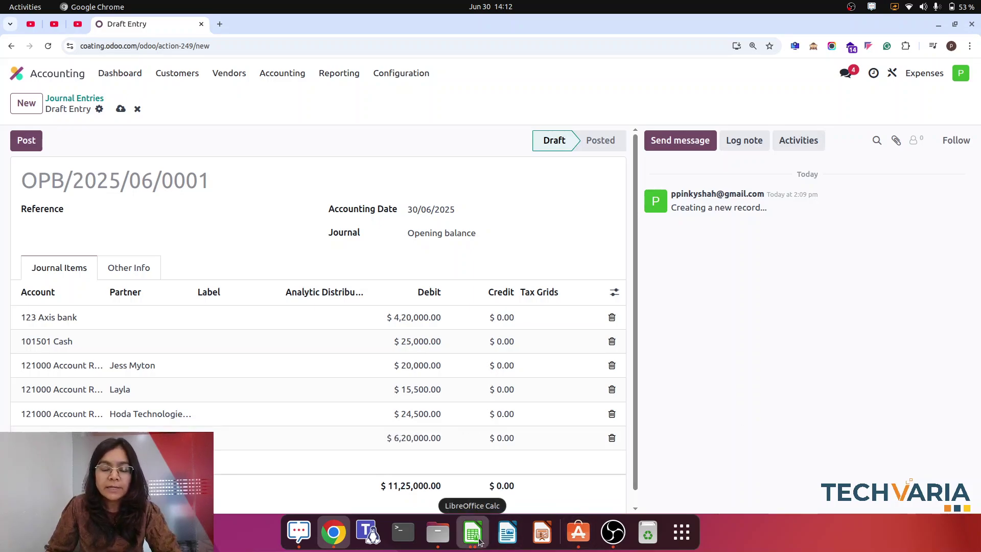
left_click(479, 540)
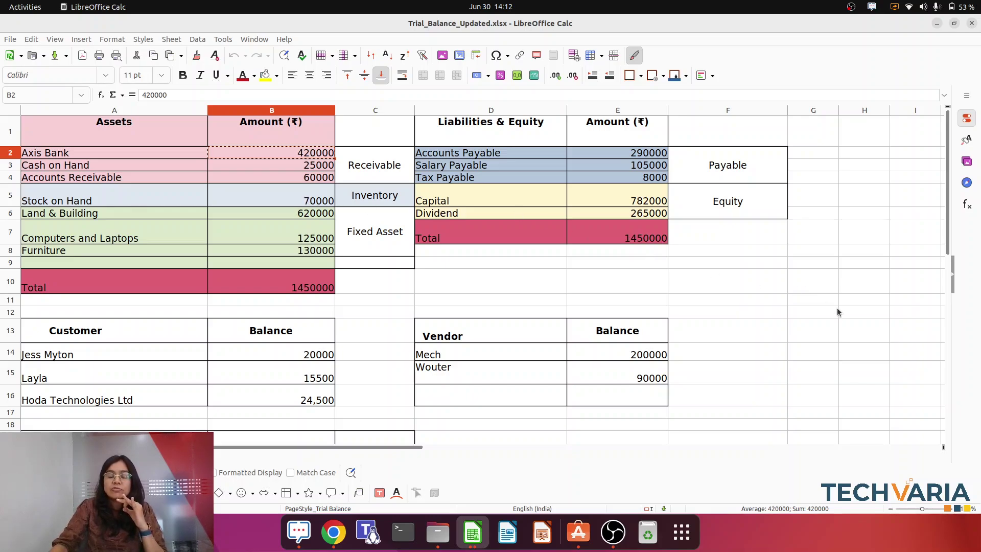
left_click(341, 530)
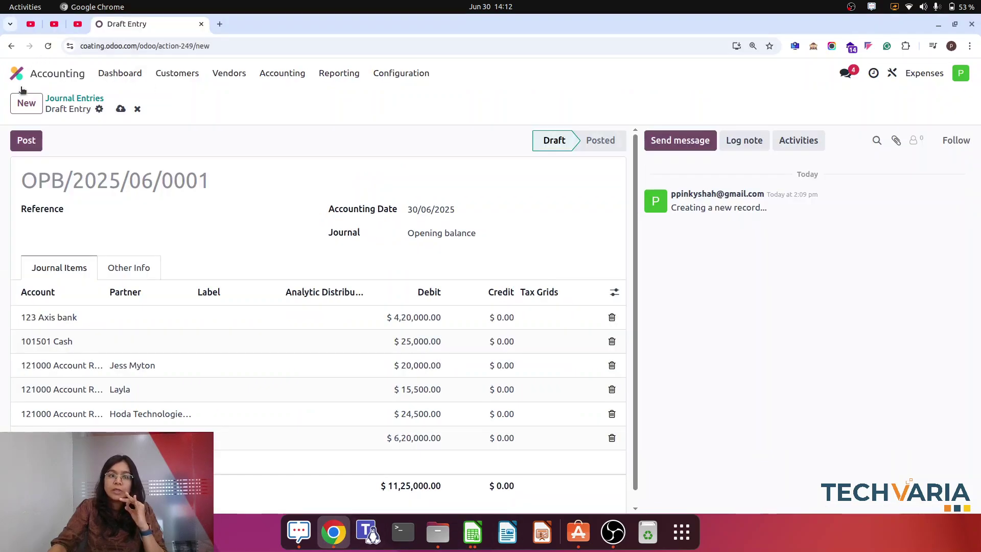
Duplicate the journal entry tab and browse the Inventory Locations report with all locations listed.
right_click(155, 22)
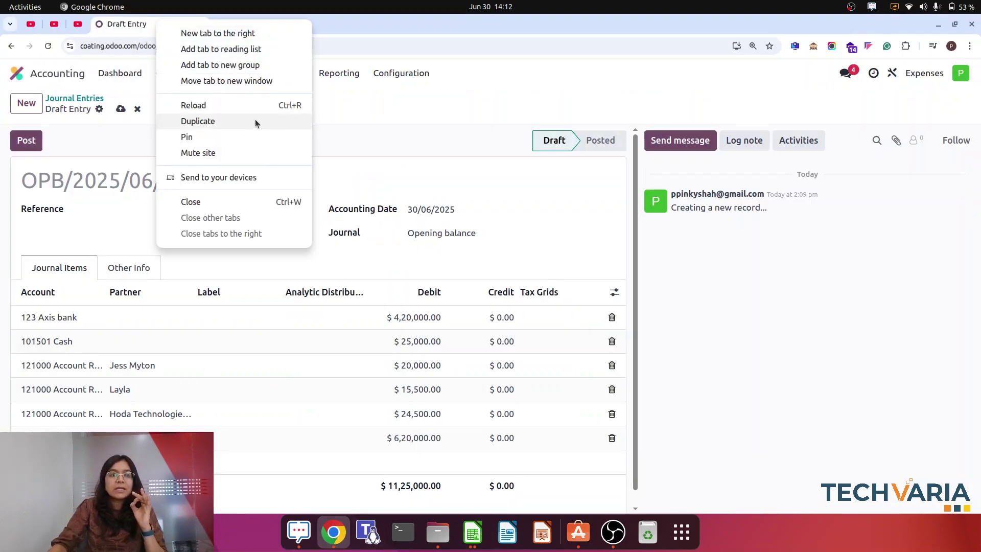
left_click(222, 124)
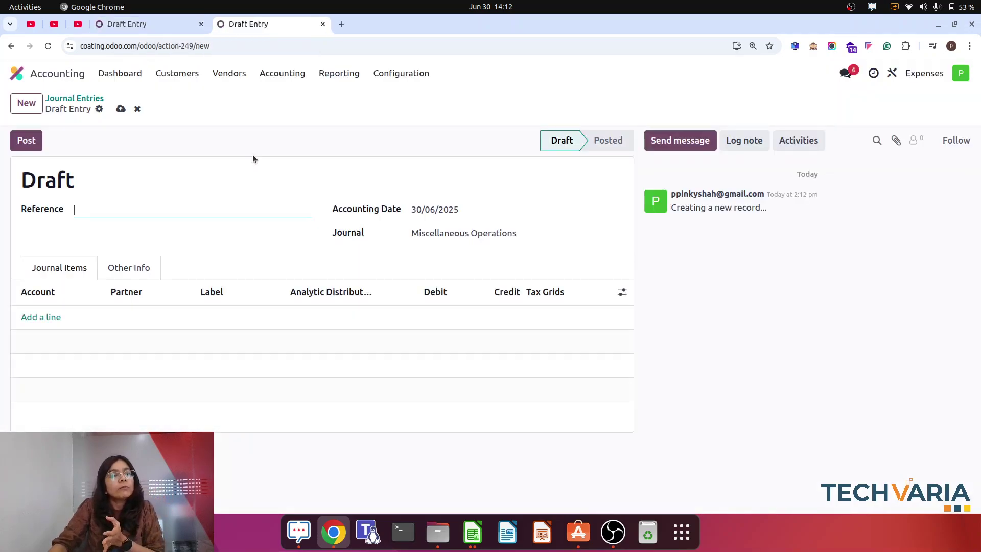
left_click(21, 81)
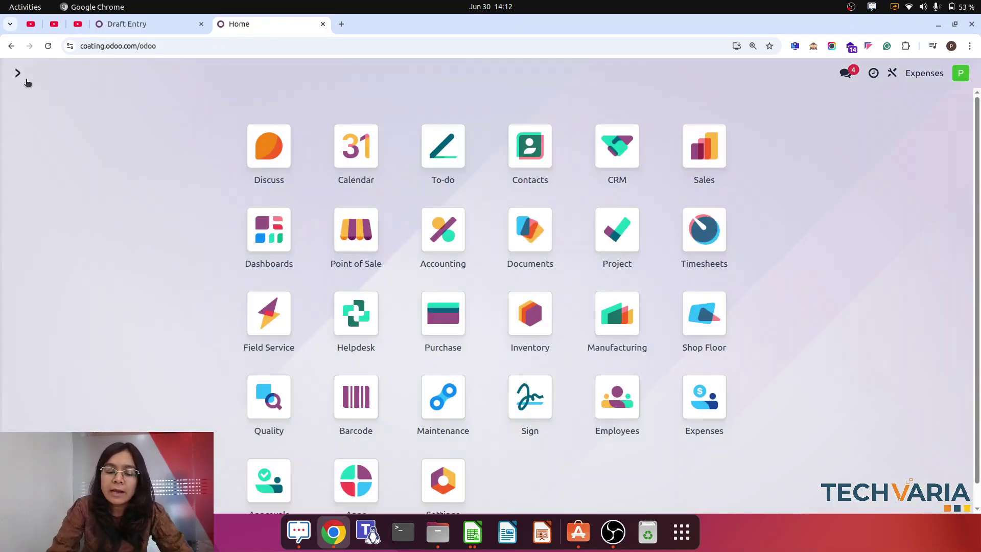
type("loca")
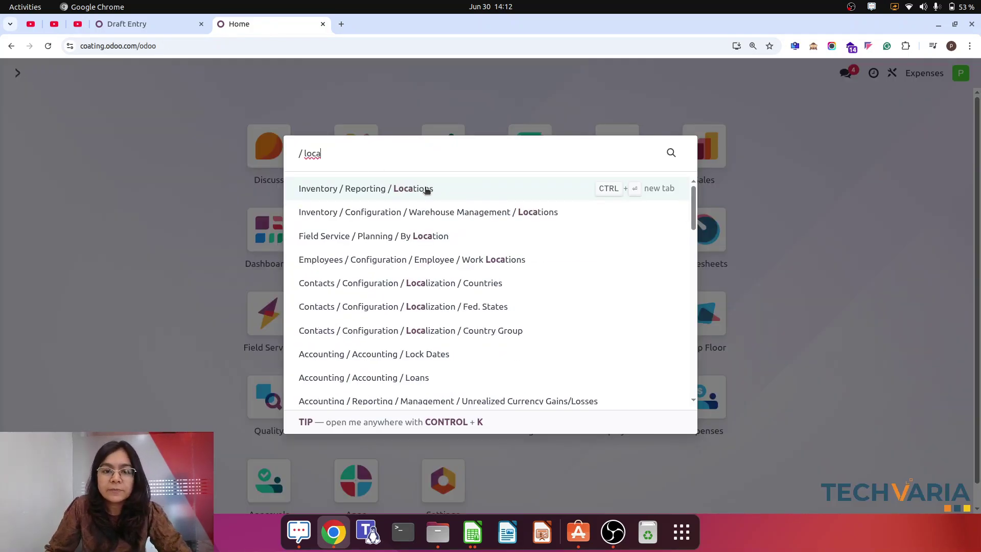
left_click(427, 189)
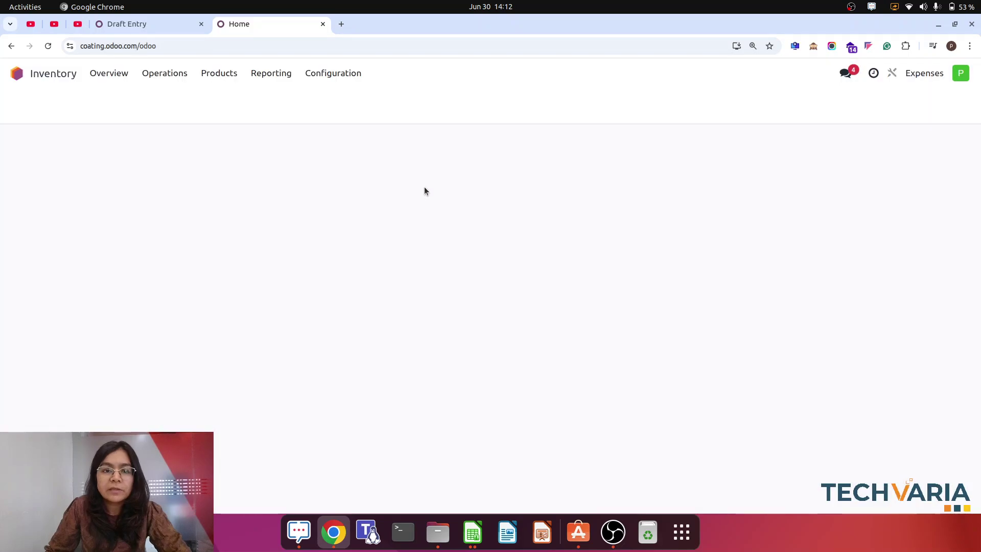
left_click(328, 76)
left_click(47, 254)
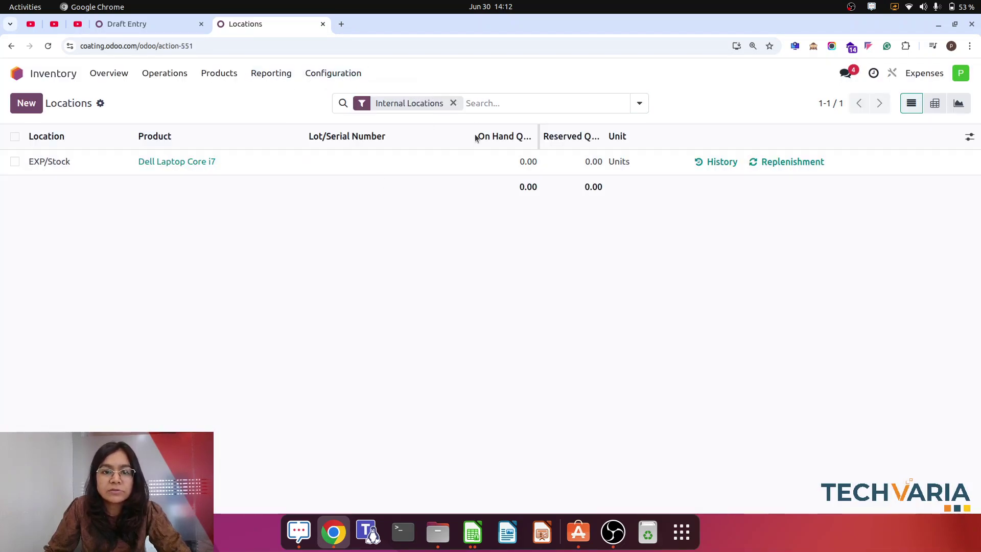
left_click(453, 103)
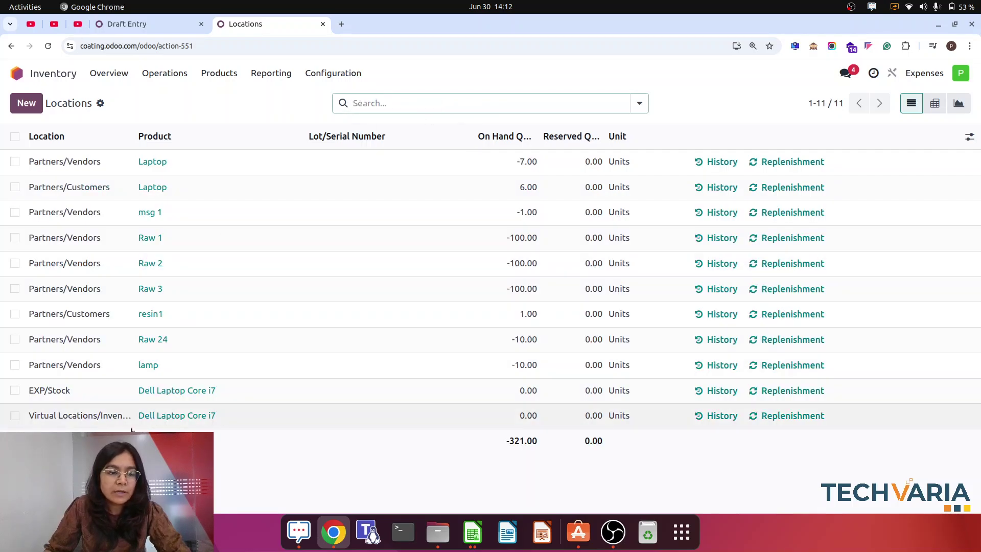
left_click(233, 419)
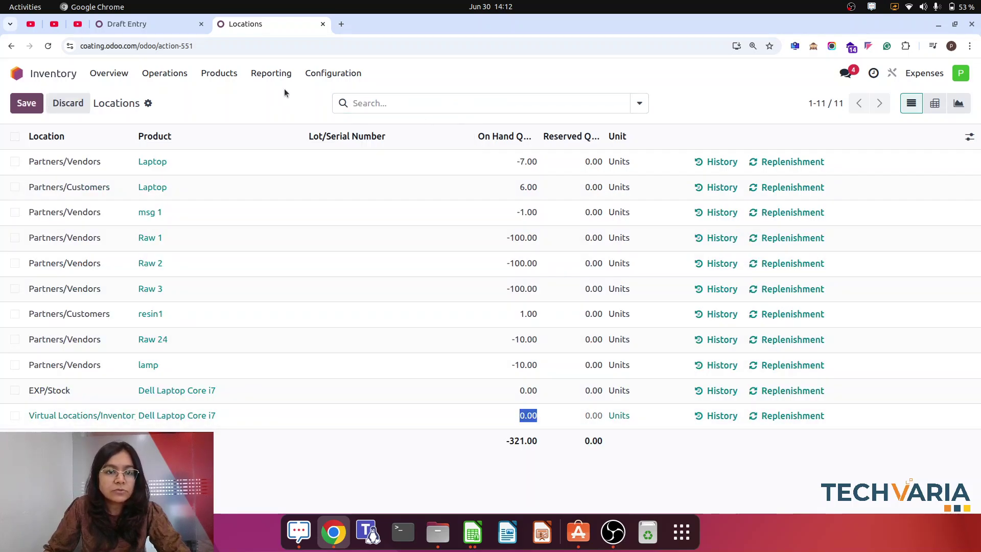
Open Virtual Locations/Inventory adjustment from Inventory's Locations list with the Internal filter removed.
left_click(20, 72)
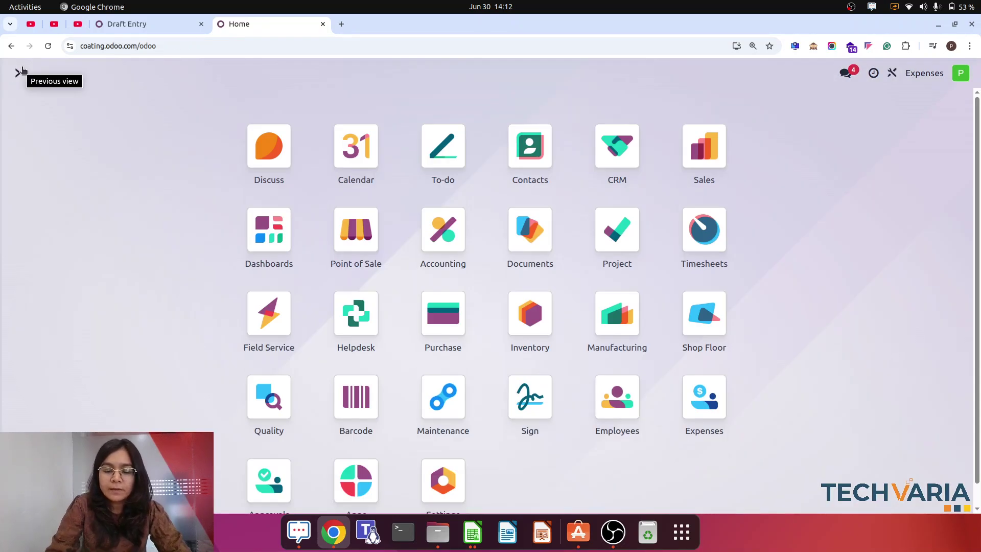
type("inve")
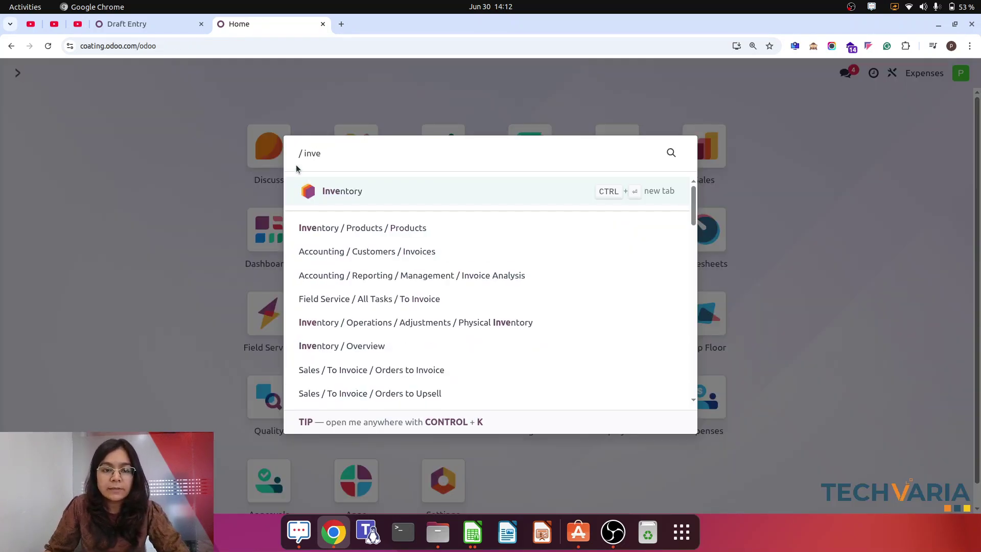
left_click(337, 192)
left_click(333, 73)
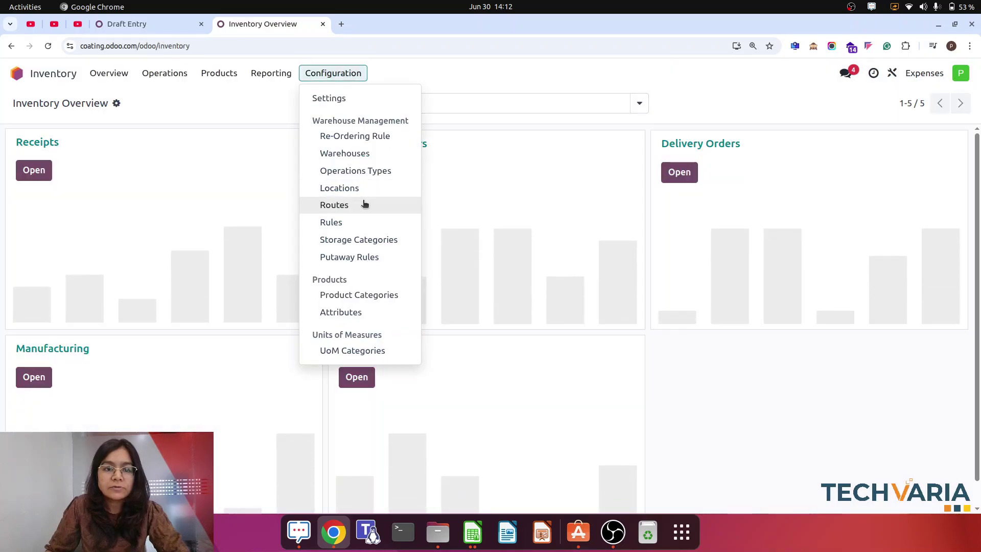
left_click(339, 190)
left_click(415, 104)
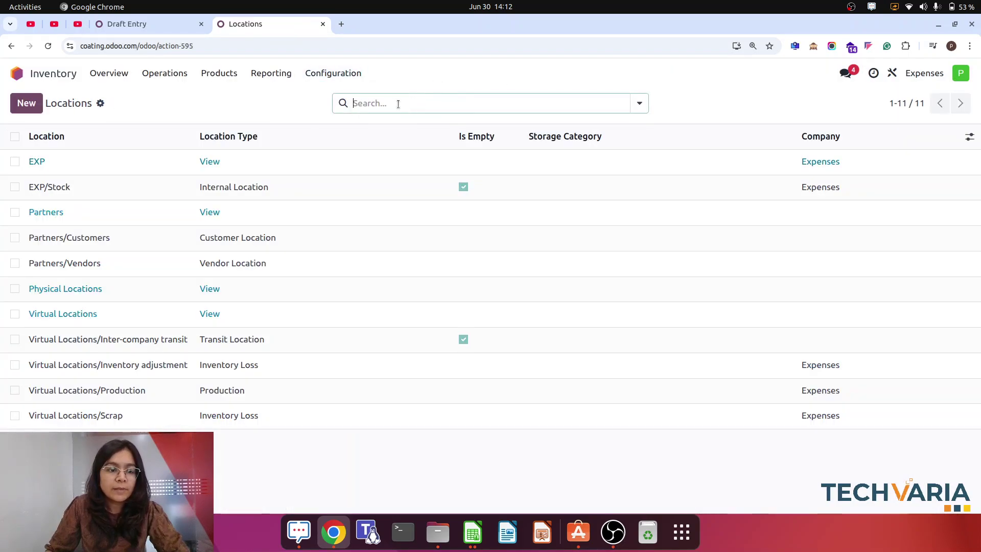
left_click(166, 366)
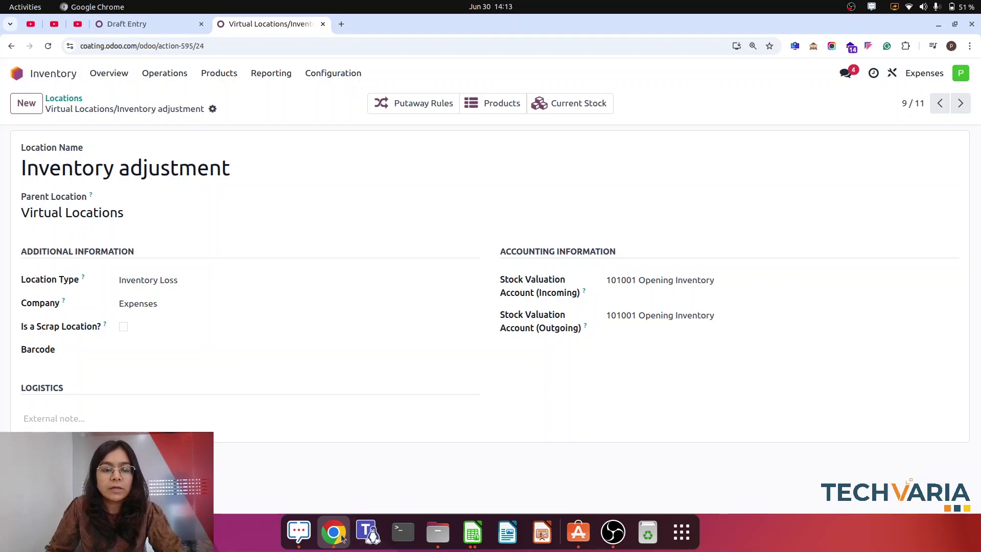
Debit 101001 Opening Inventory 70,000, bringing the entry's total debits to 11,95,000.
left_click(146, 29)
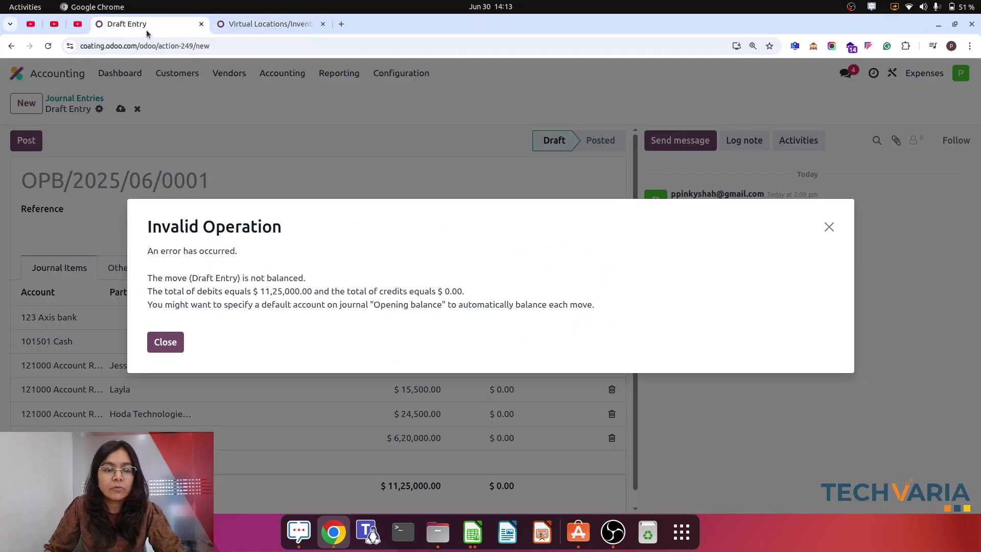
left_click(165, 342)
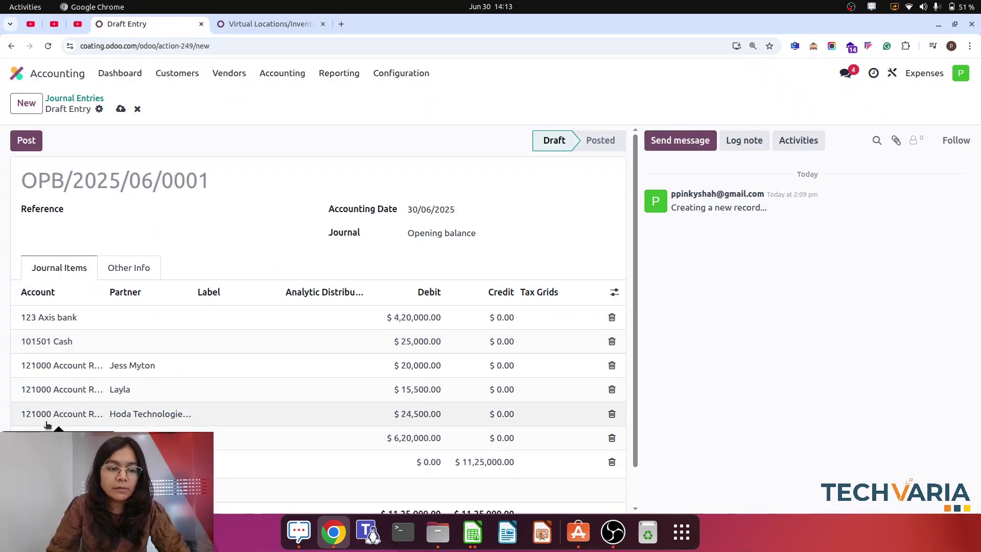
type("open")
left_click(119, 389)
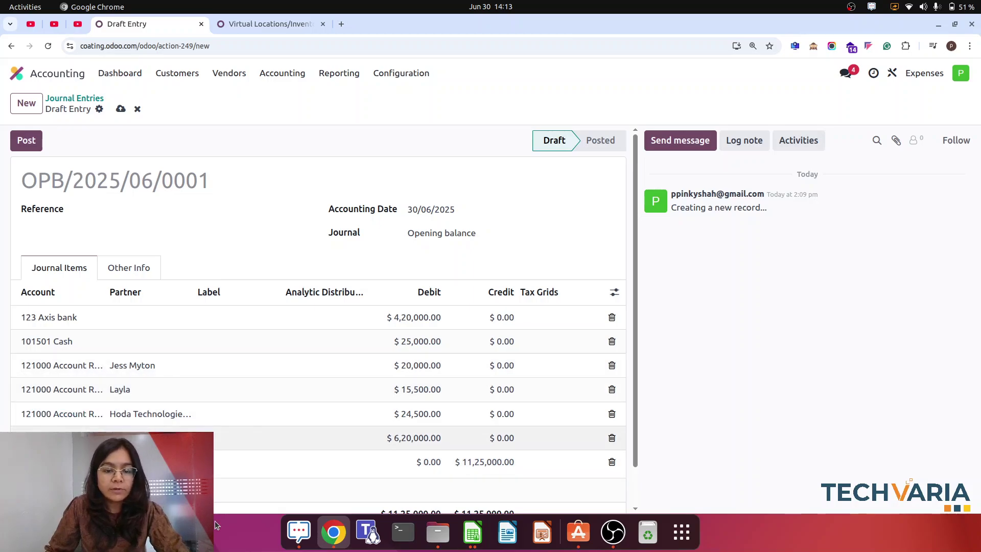
left_click(472, 531)
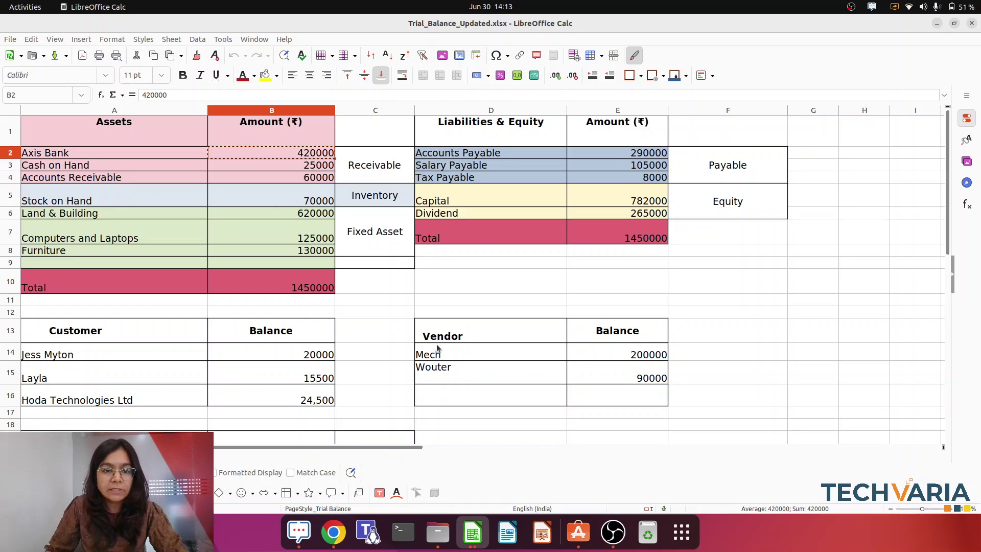
left_click(333, 531)
left_click(408, 466)
type("70000")
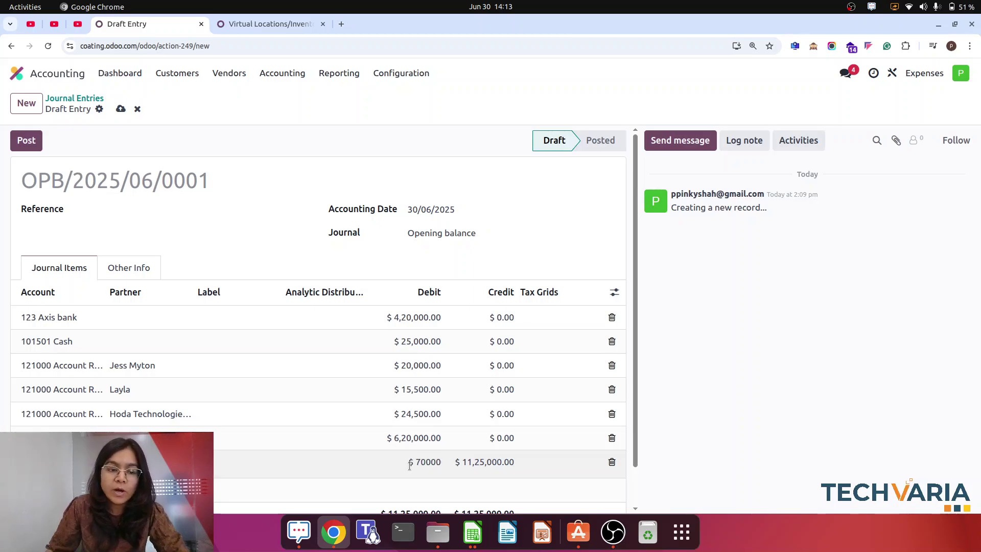
left_click(771, 395)
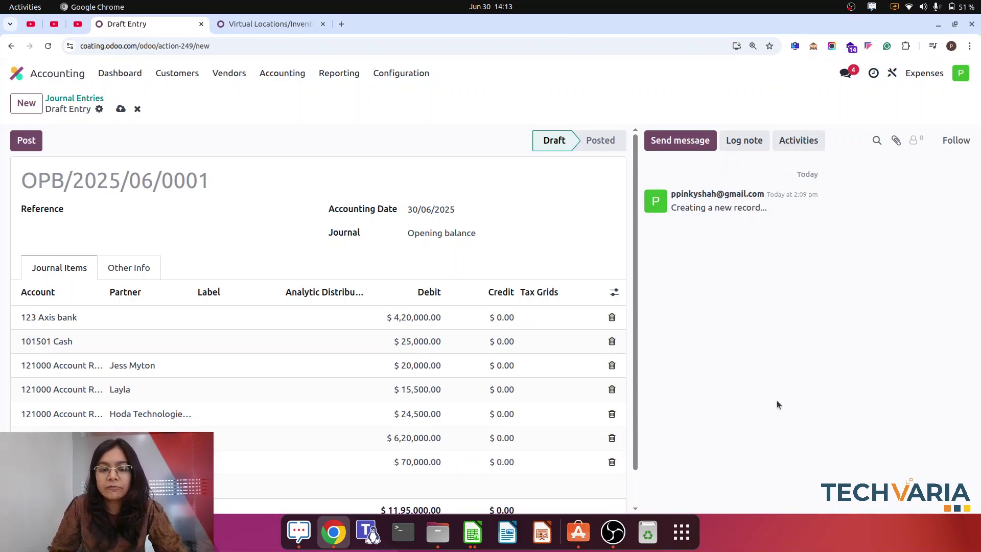
scroll(605, 398, "down", 2)
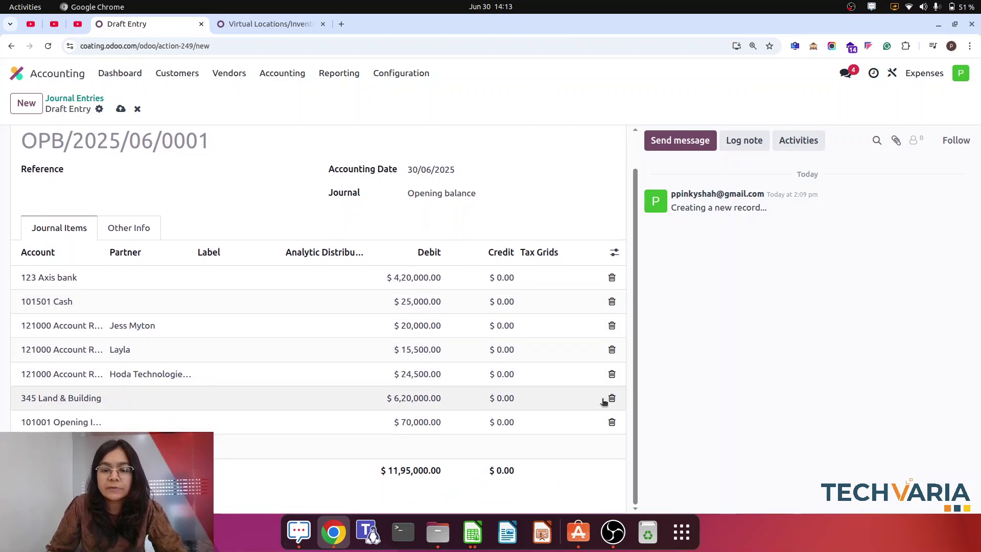
left_click(483, 544)
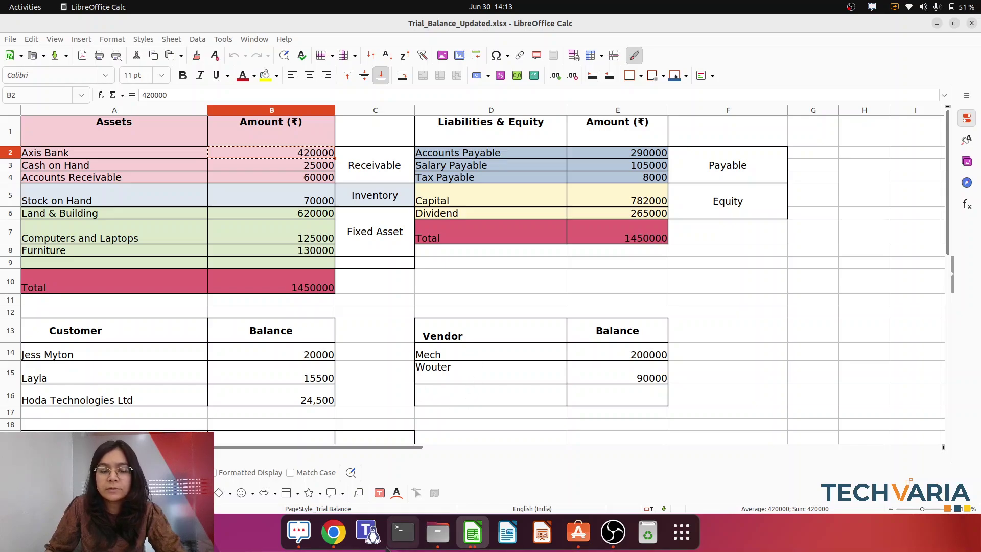
Set the balancing line to 211000 Account Payable for partner Mech with a 2,00,000 credit.
left_click(333, 532)
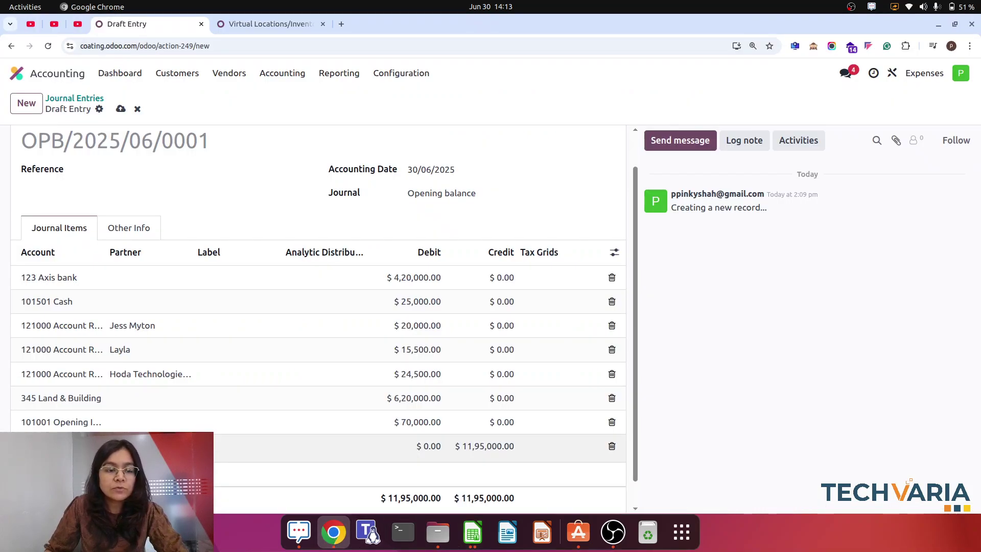
left_click(56, 445)
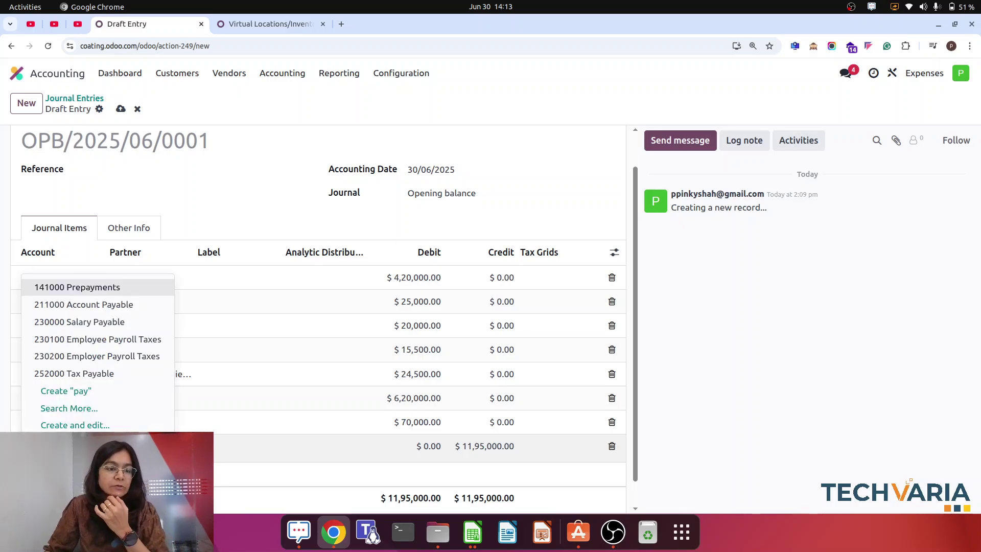
left_click(105, 372)
left_click(143, 445)
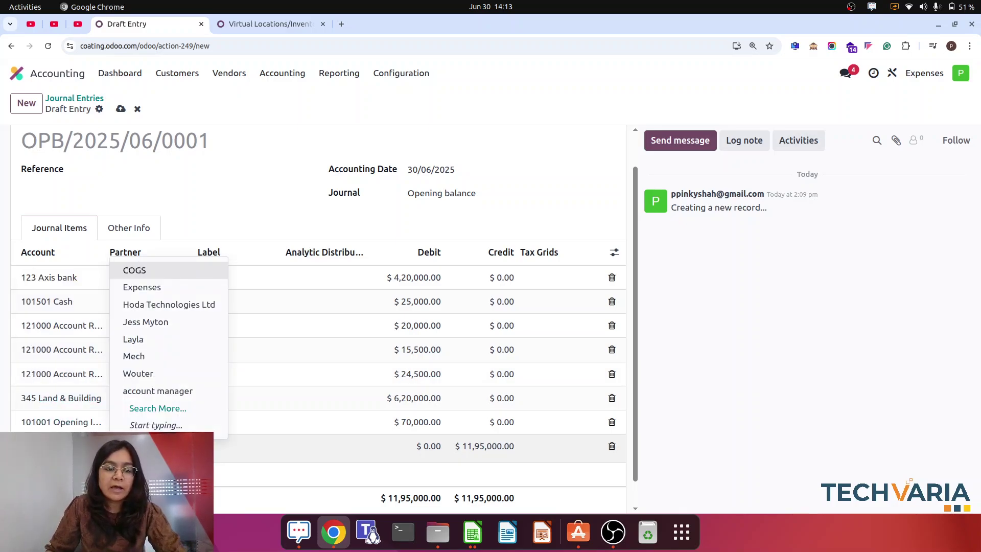
type("mec")
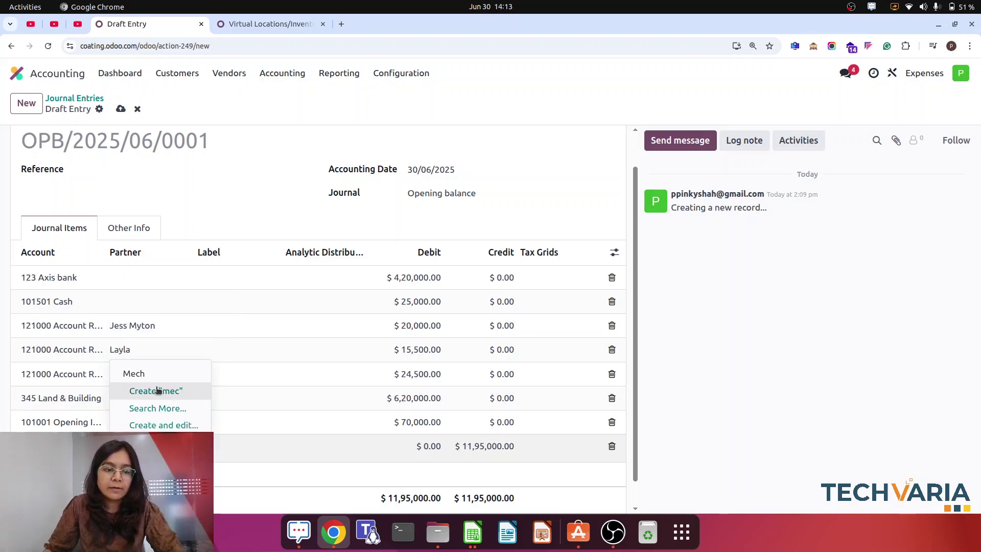
left_click(148, 373)
left_click(470, 544)
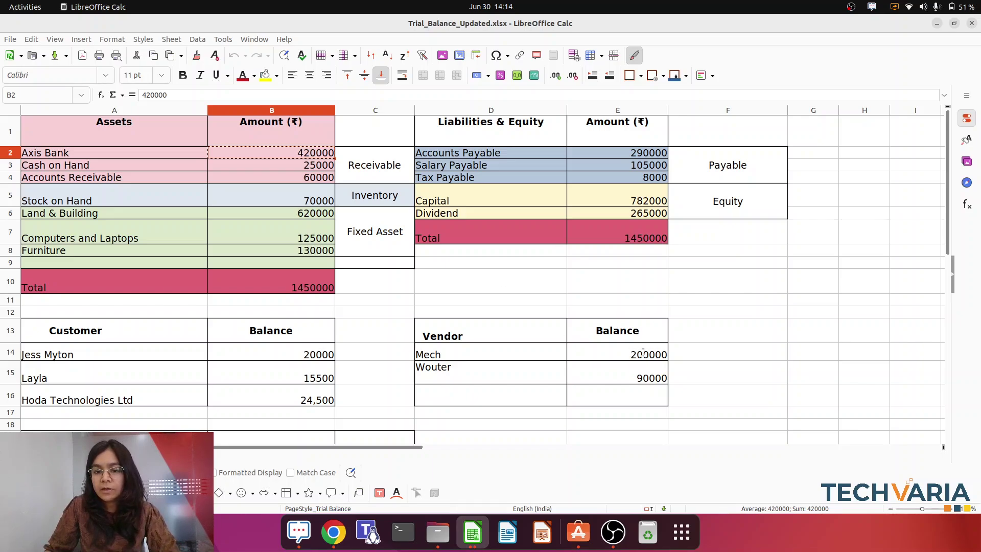
left_click(333, 532)
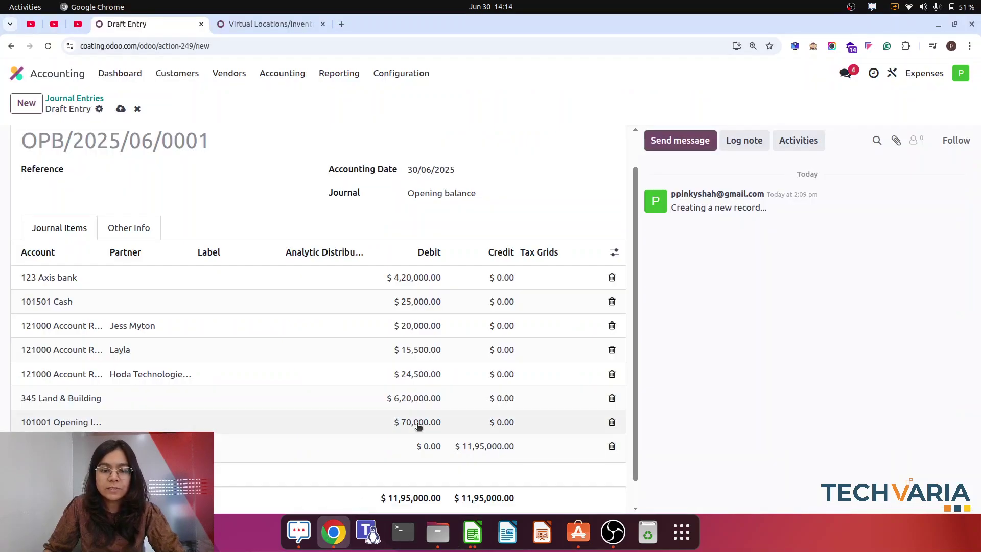
left_click(483, 447)
type("2")
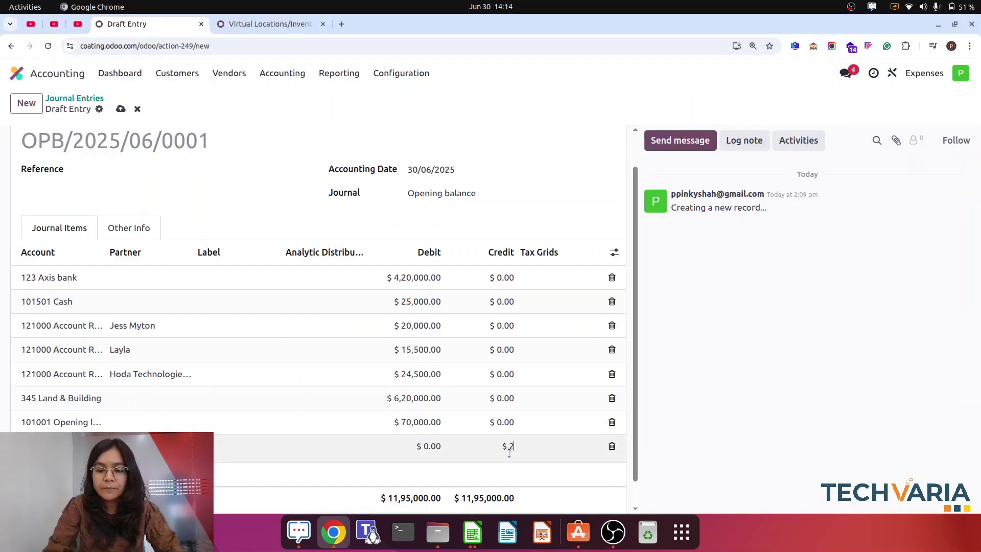
type(",00,000")
left_click(739, 384)
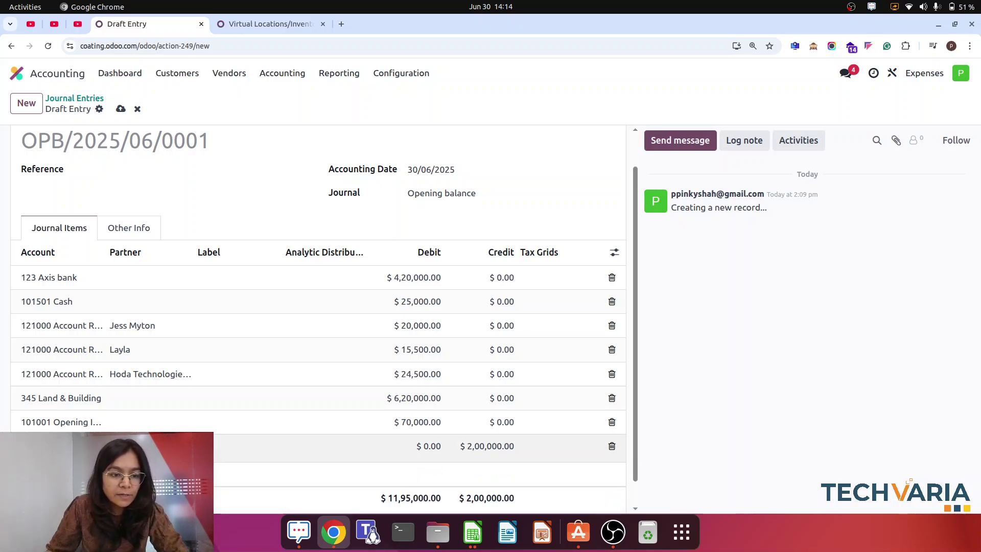
Add another 211000 Account Payable line crediting 90,000, making total credits 2,90,000.
type("acc")
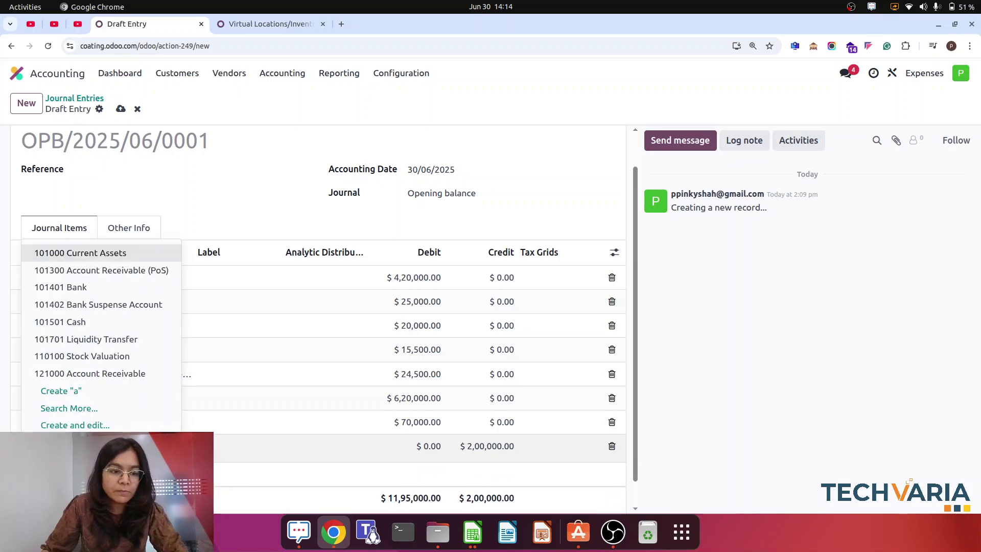
left_click(129, 374)
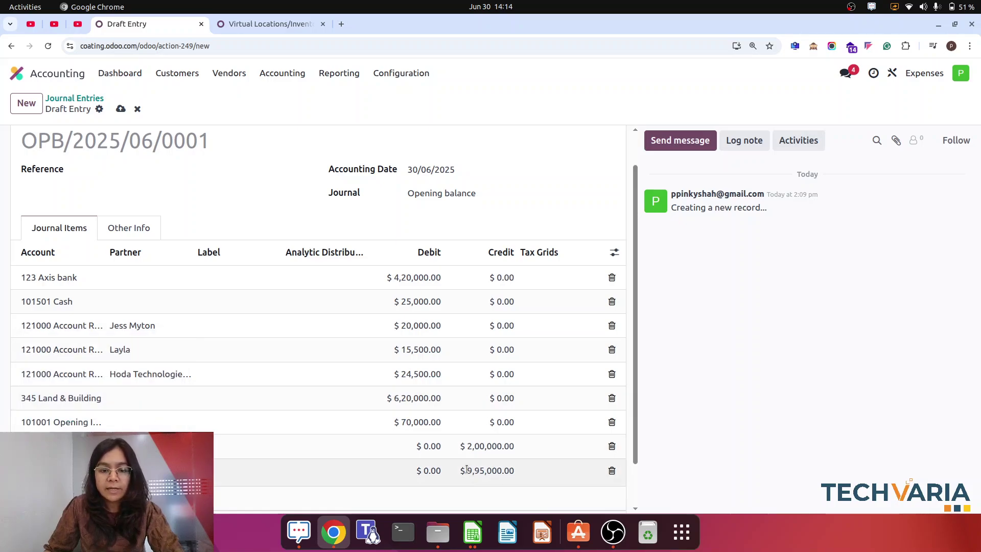
left_click(467, 470)
type("9000")
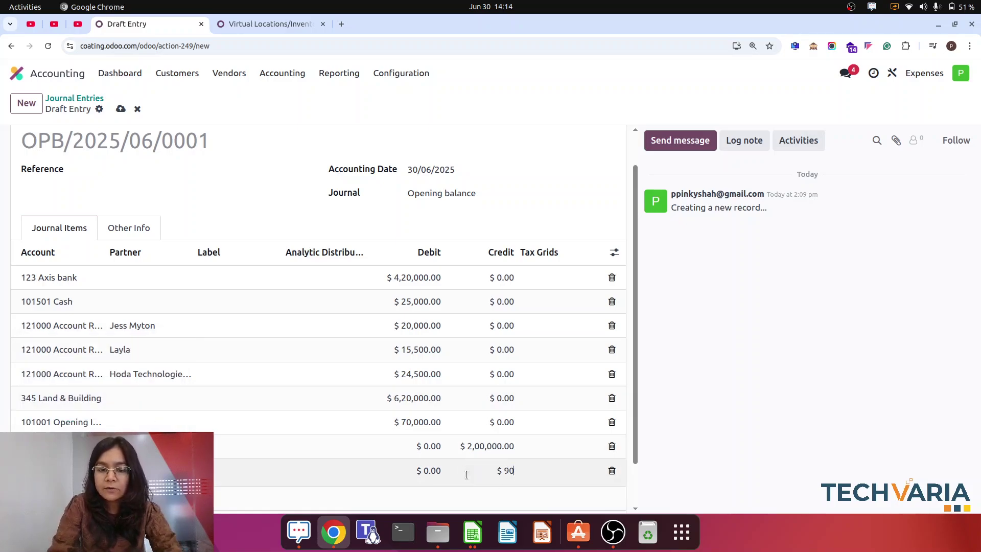
left_click(771, 327)
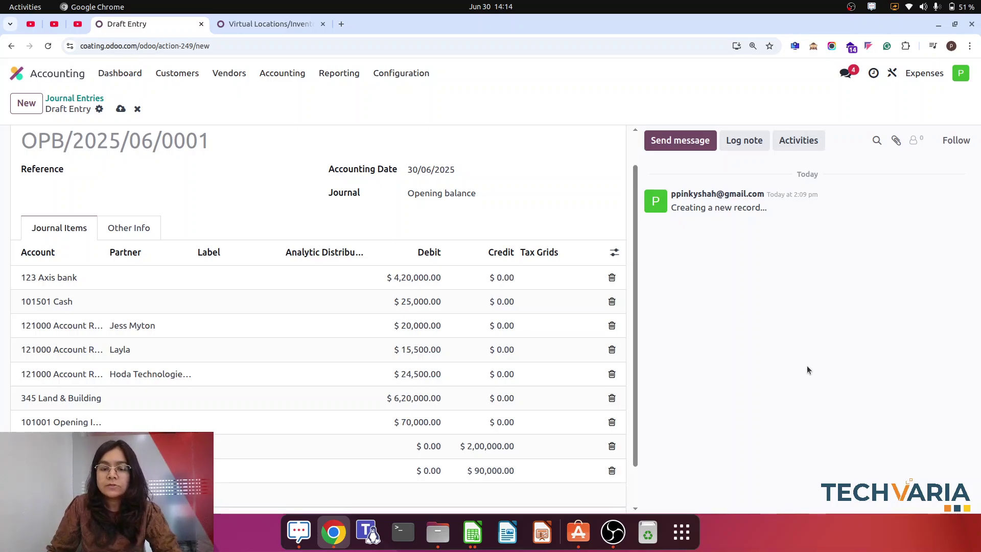
scroll(617, 400, "down", 2)
left_click(472, 532)
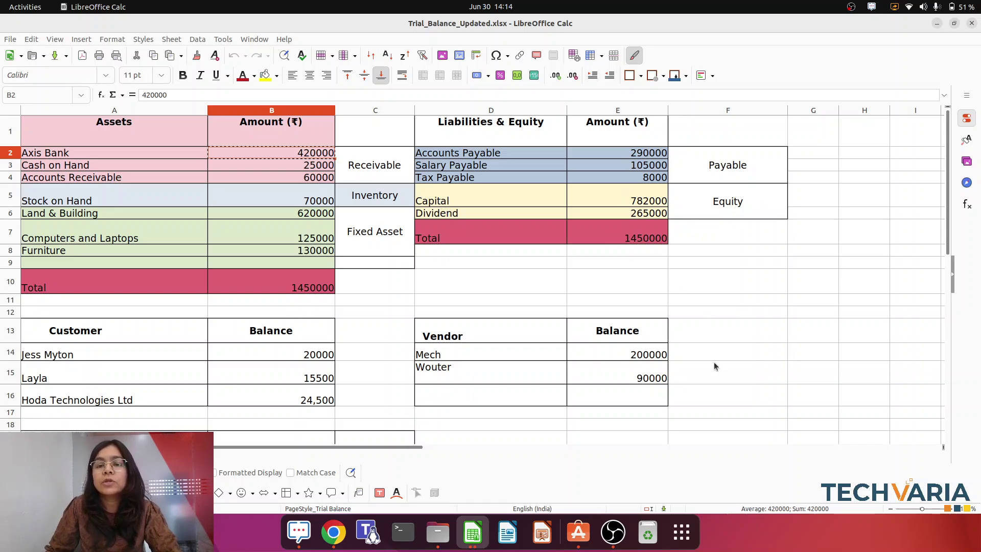
left_click(333, 532)
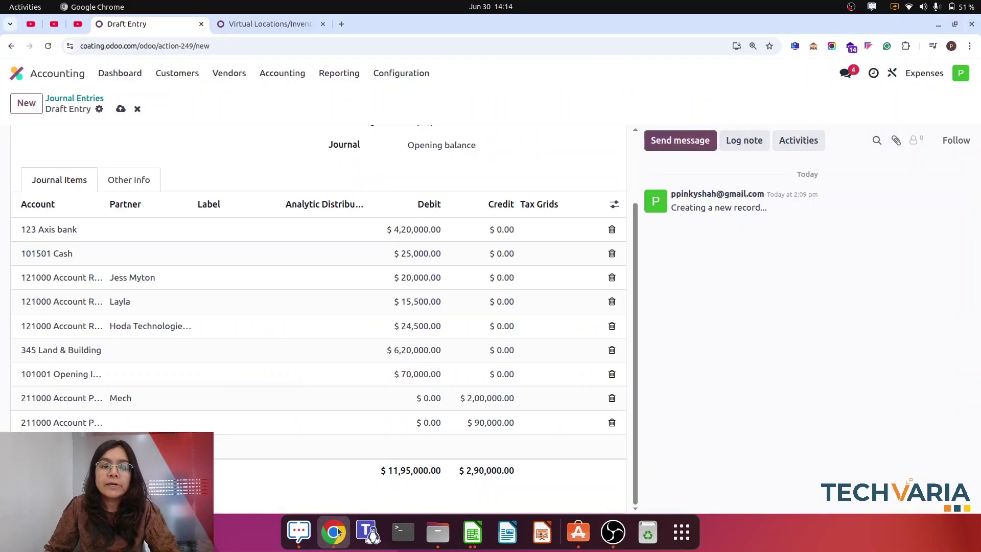
scroll(173, 130, "up", 1)
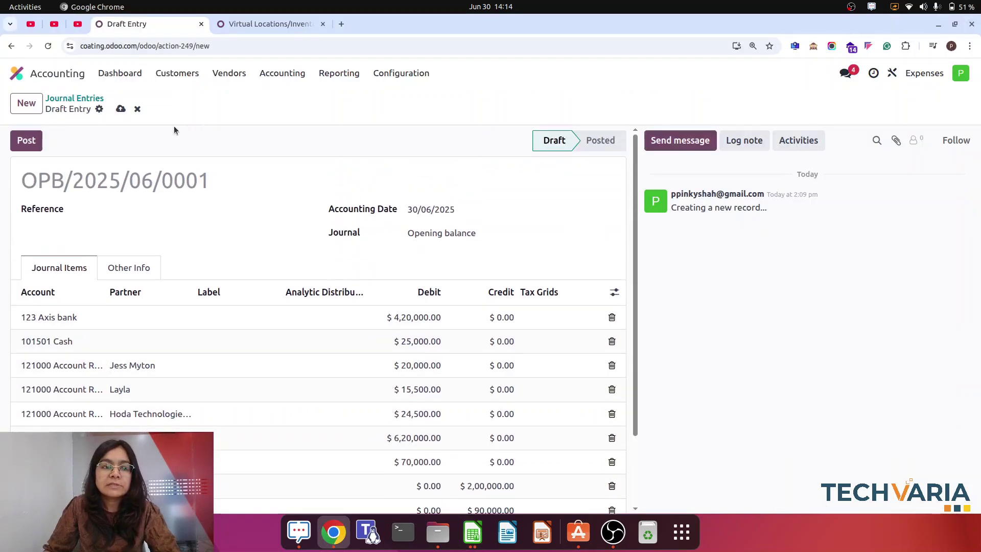
Discard the new draft and open the cancelled Opening balance entry from all journal entries.
left_click(137, 109)
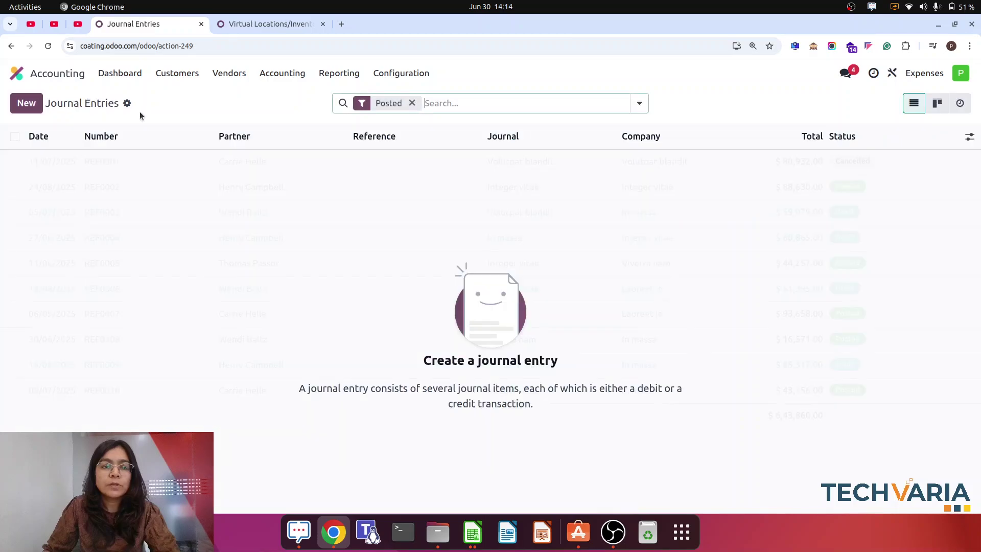
left_click(297, 74)
left_click(313, 98)
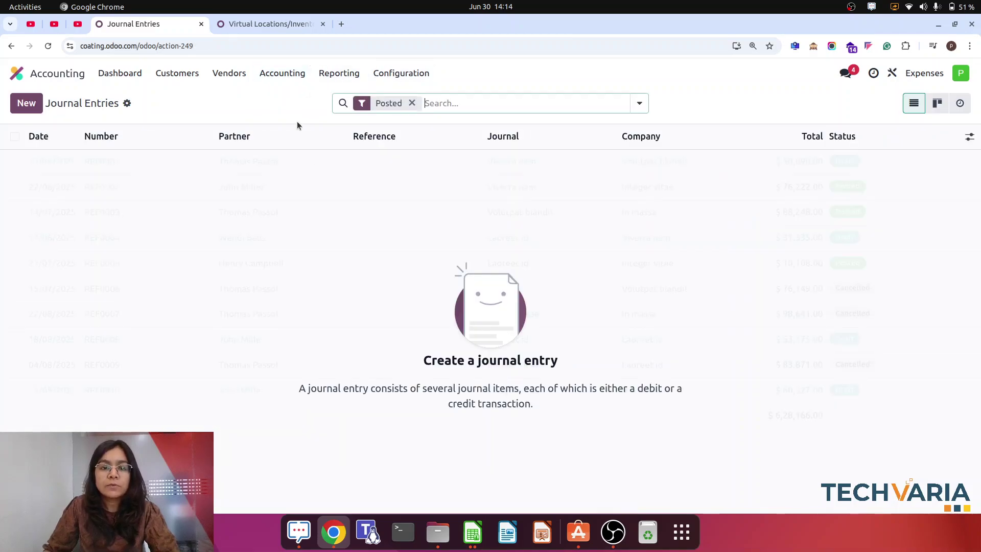
left_click(413, 103)
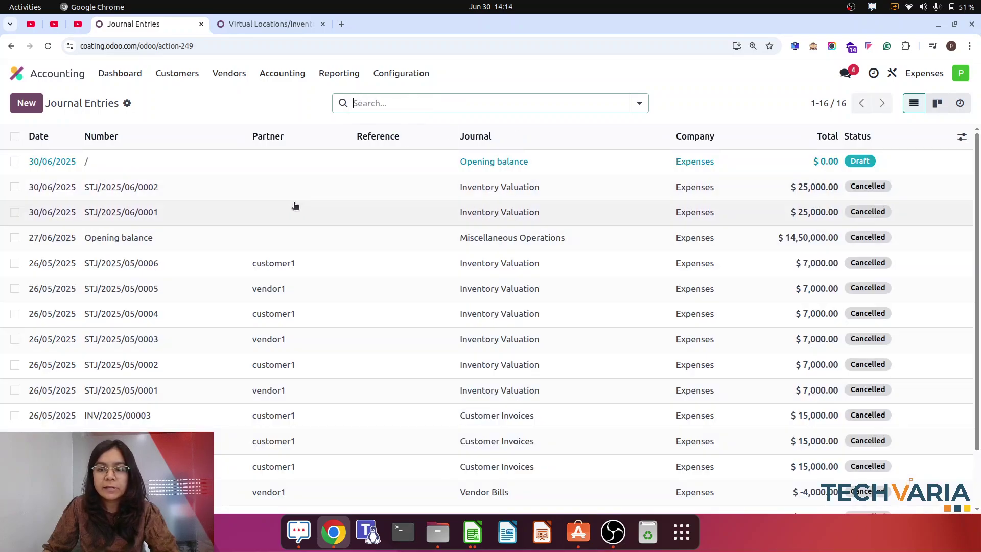
left_click(213, 239)
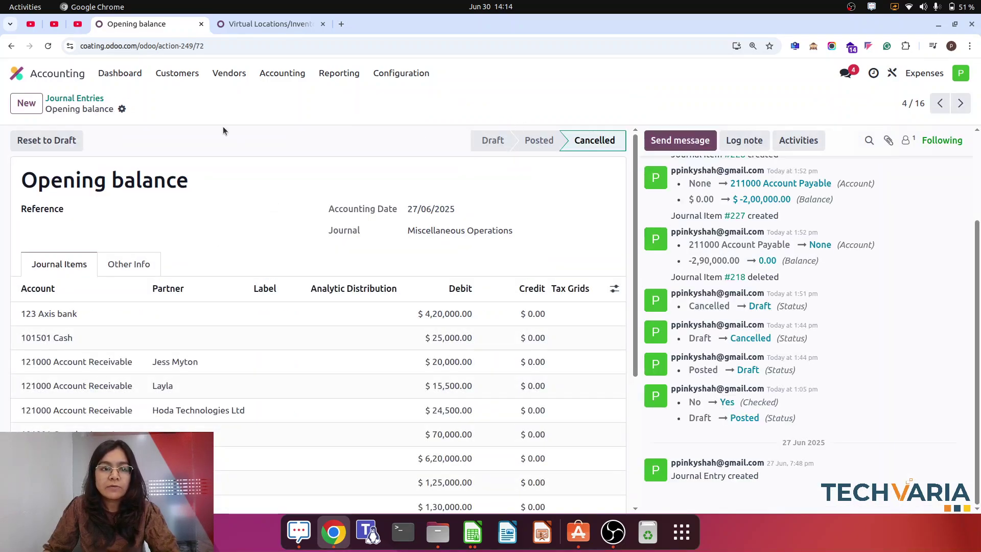
Reset Opening balance to draft, set the second vendor on its 90,000 payable line, then post.
left_click(43, 140)
scroll(247, 297, "down", 4)
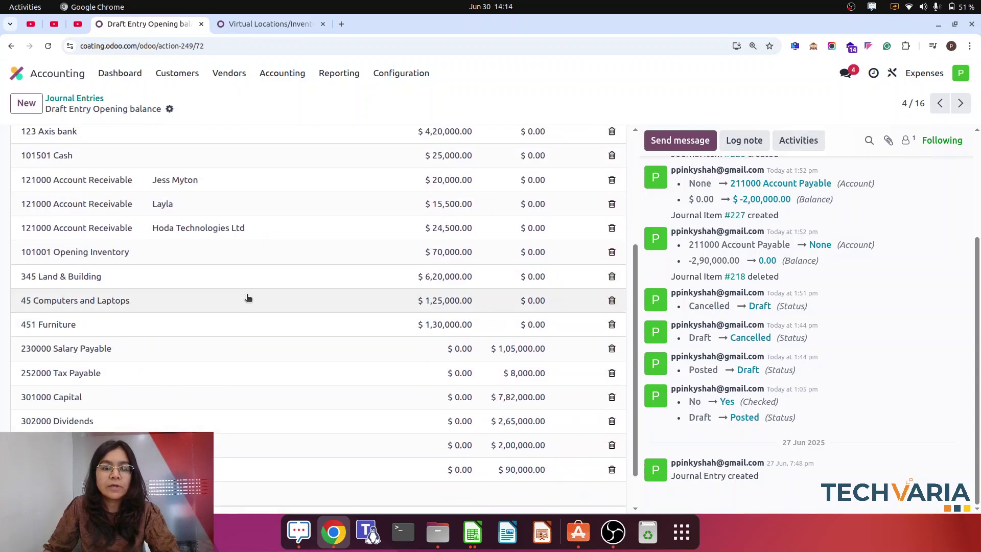
scroll(248, 298, "up", 2)
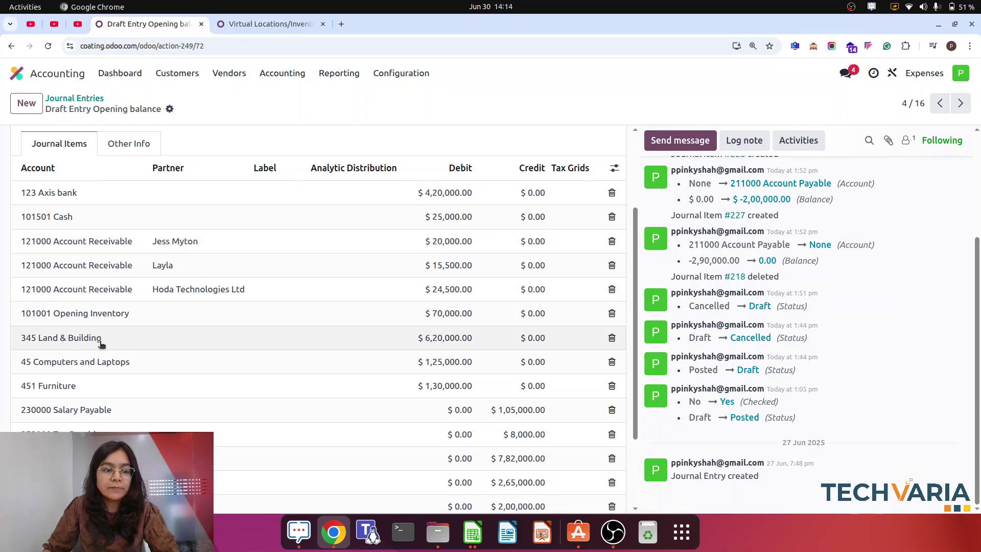
scroll(102, 356, "down", 3)
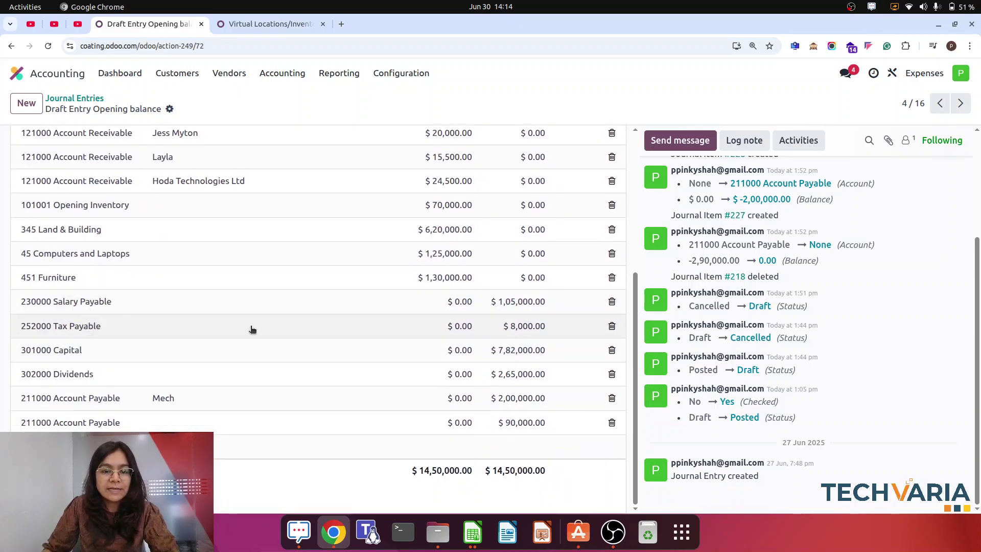
left_click(175, 422)
type("wo")
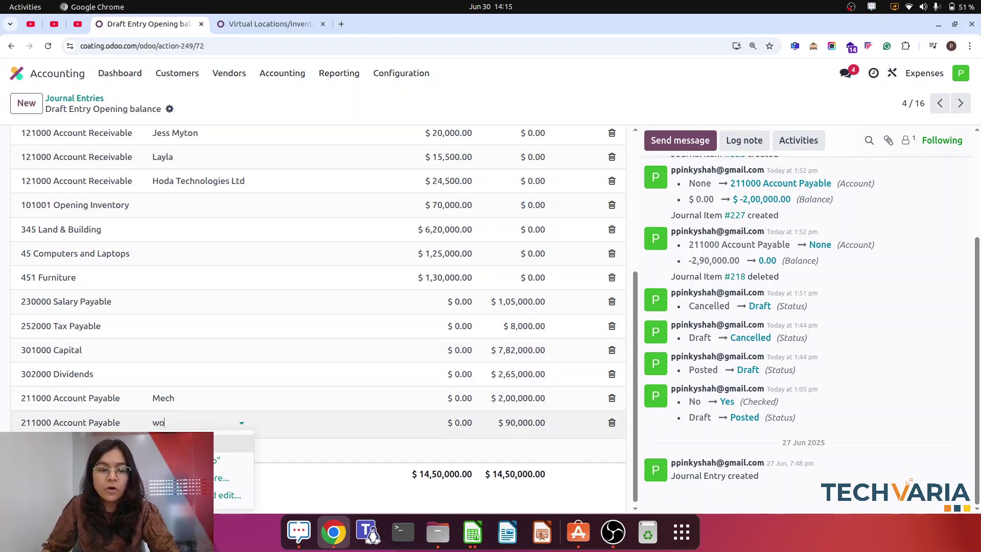
key("Return")
scroll(195, 153, "up", 5)
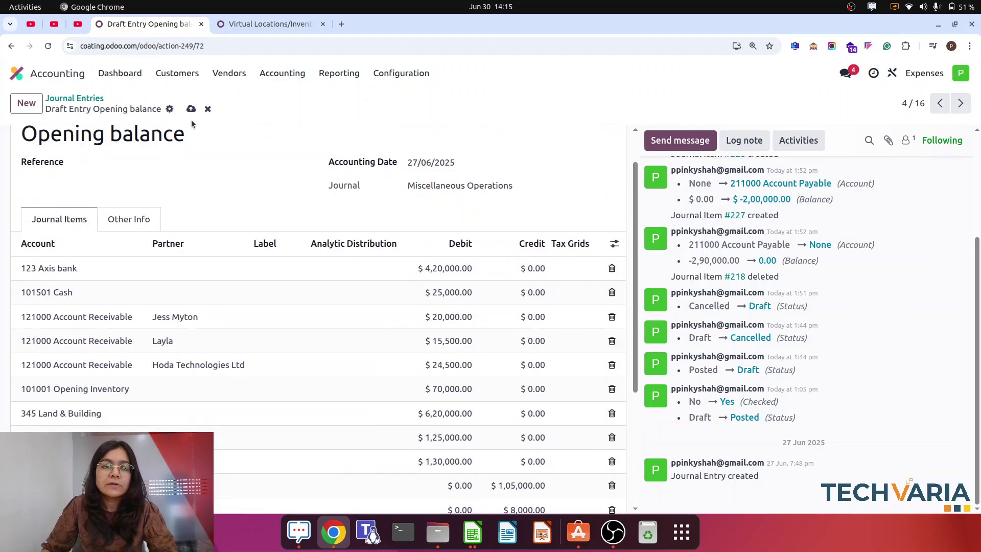
left_click(190, 111)
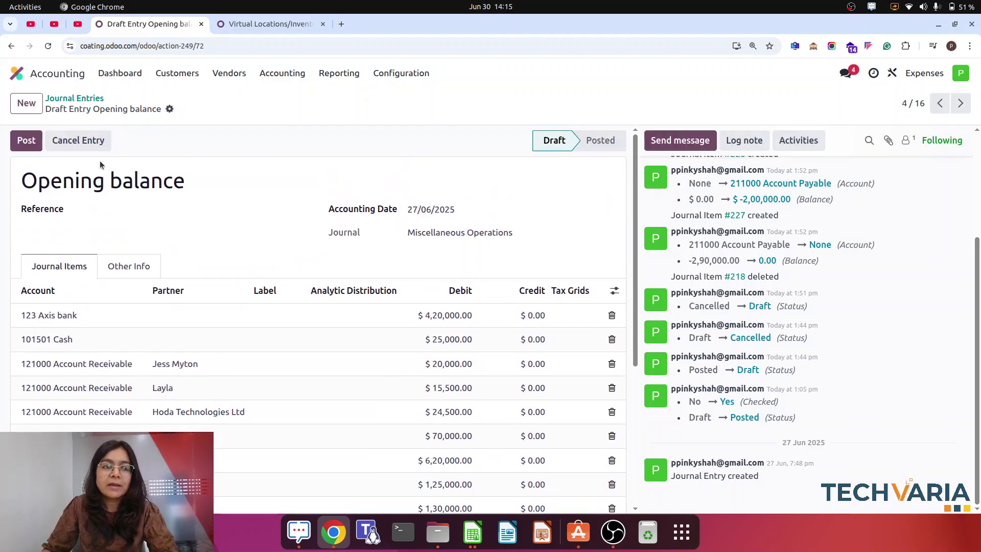
left_click(28, 144)
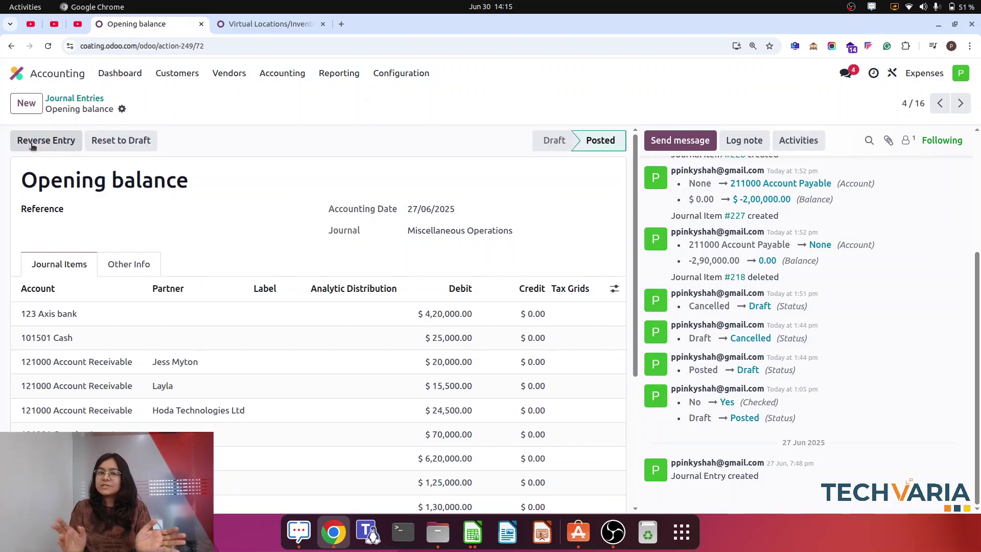
Open the Trial Balance and drill into the General Ledger for Account Payable 211000.
left_click(339, 74)
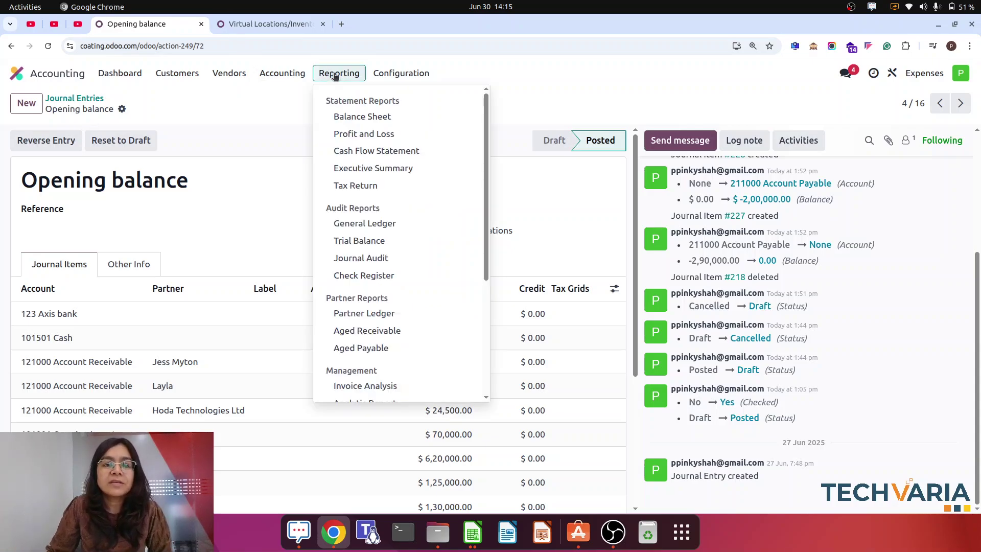
left_click(386, 239)
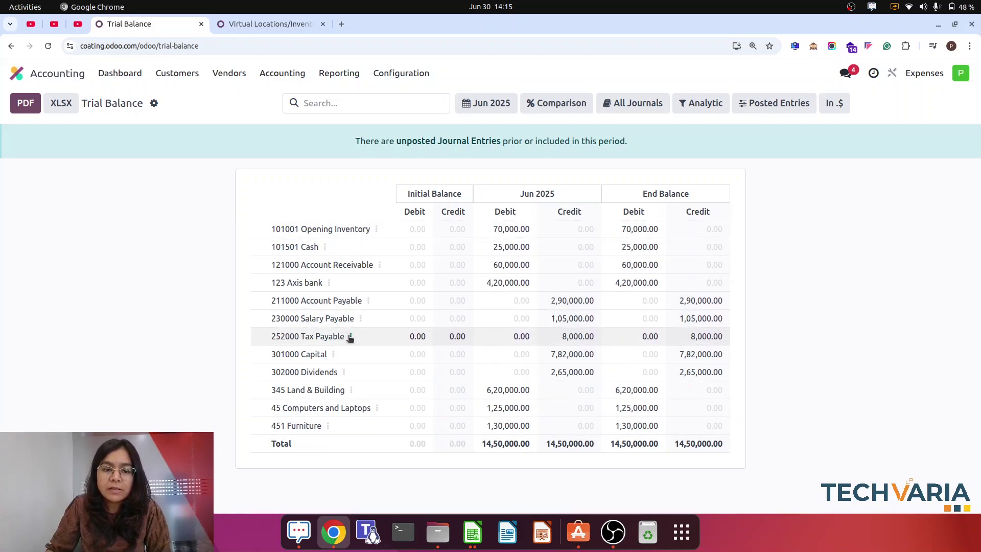
left_click(373, 303)
left_click(415, 309)
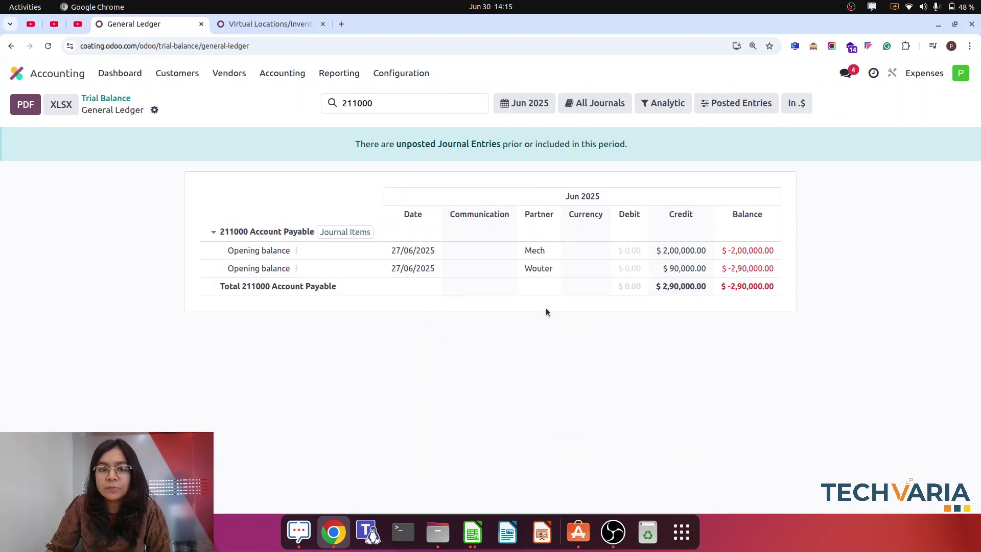
Review the Partner Ledger's 60,000 receivable and 2,90,000 payable balances, then return to the Calc sheet.
left_click(336, 76)
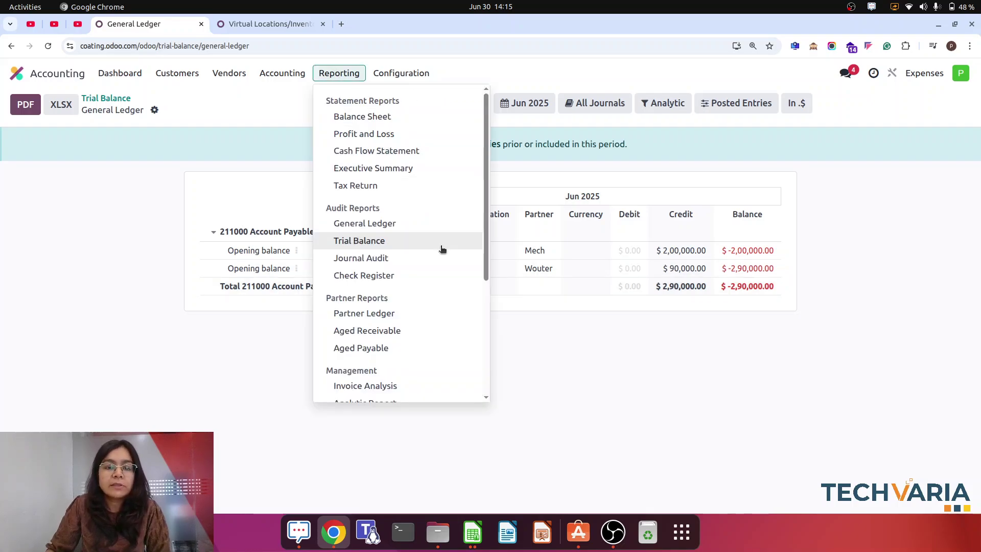
left_click(396, 315)
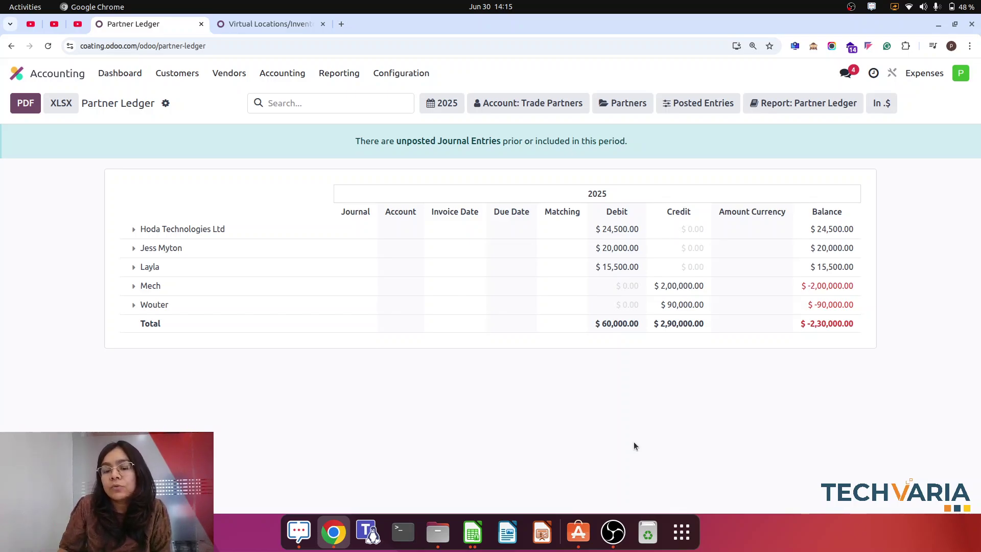
left_click(472, 532)
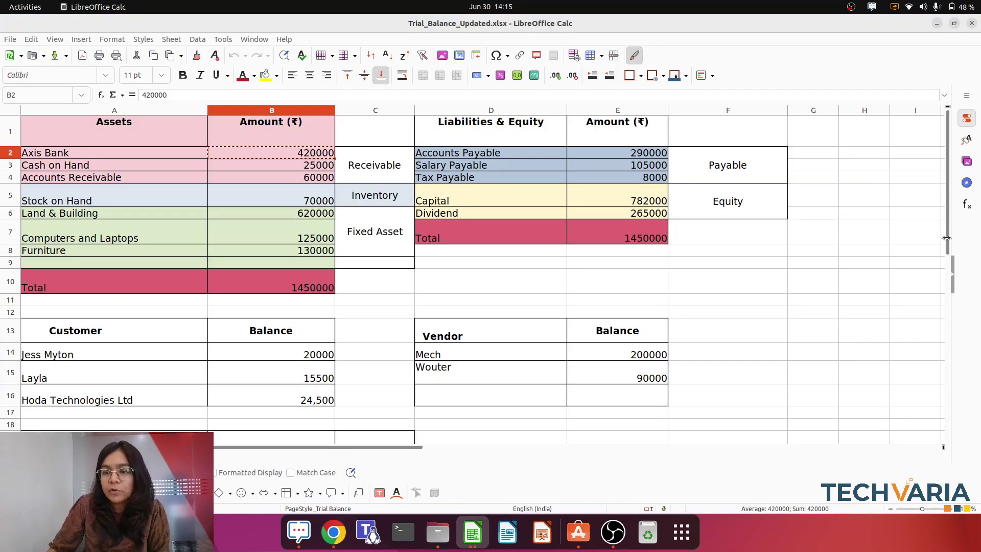
Close Calc, saving the trial balance workbook in Excel format.
left_click(970, 24)
left_click(584, 305)
left_click(546, 314)
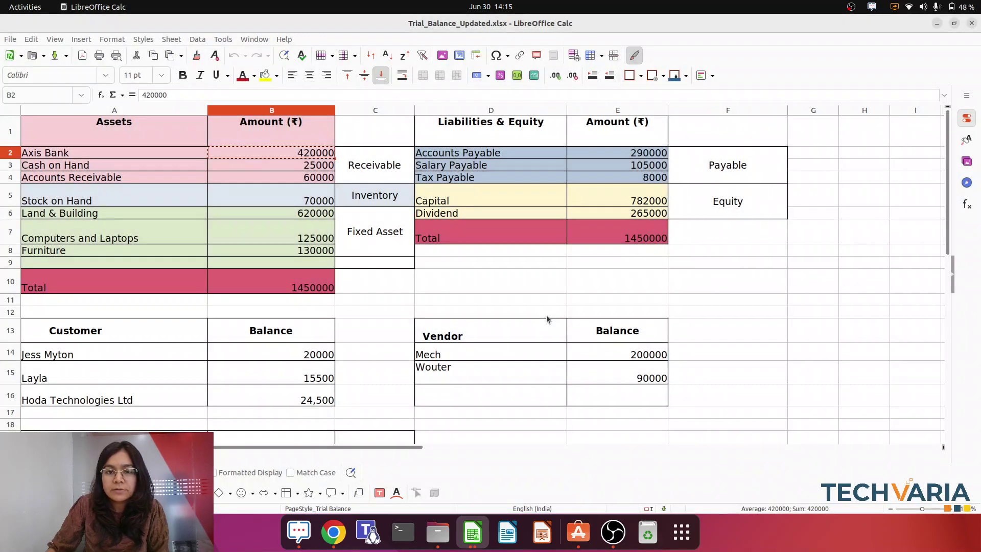
Reopen Trial_Balance_Updated.xlsx and check the Dell Laptop Core i7 quantity and $2,500 unit cost.
left_click(438, 532)
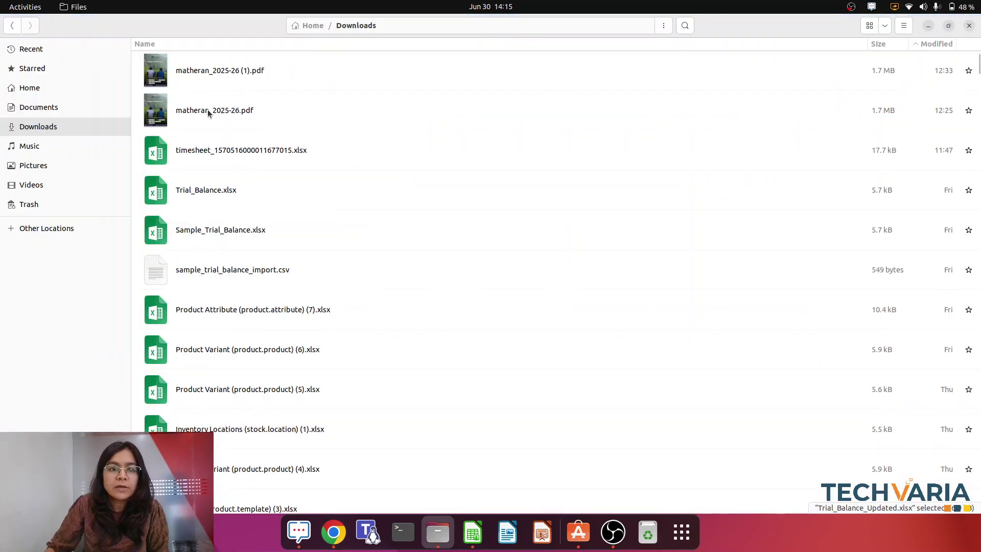
double_click(219, 77)
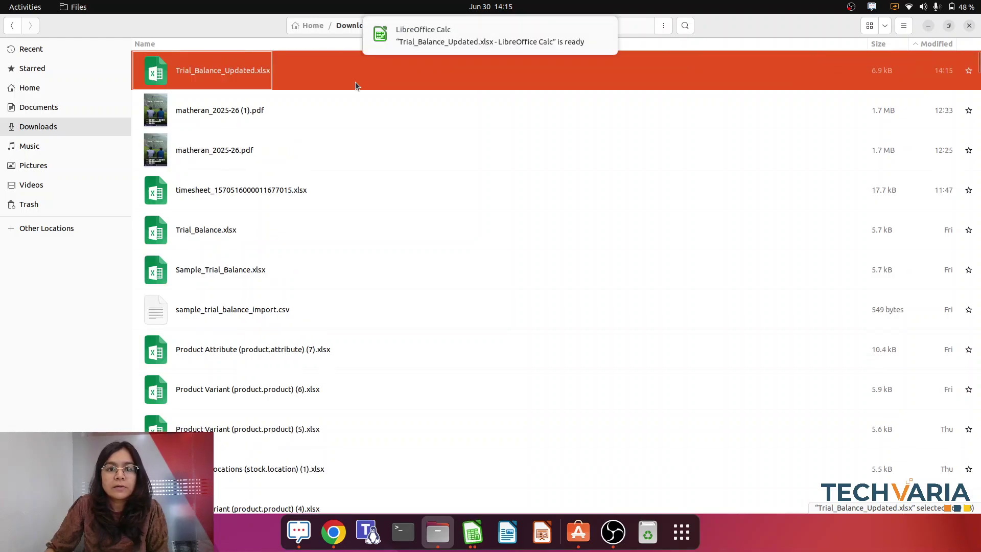
left_click(471, 541)
scroll(142, 368, "up", 7)
left_click(46, 362)
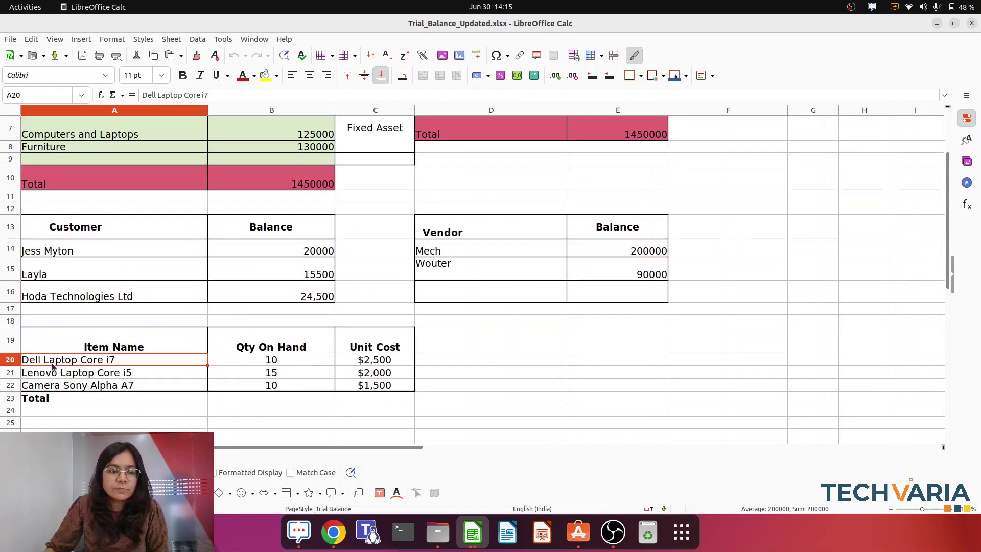
left_click(279, 363)
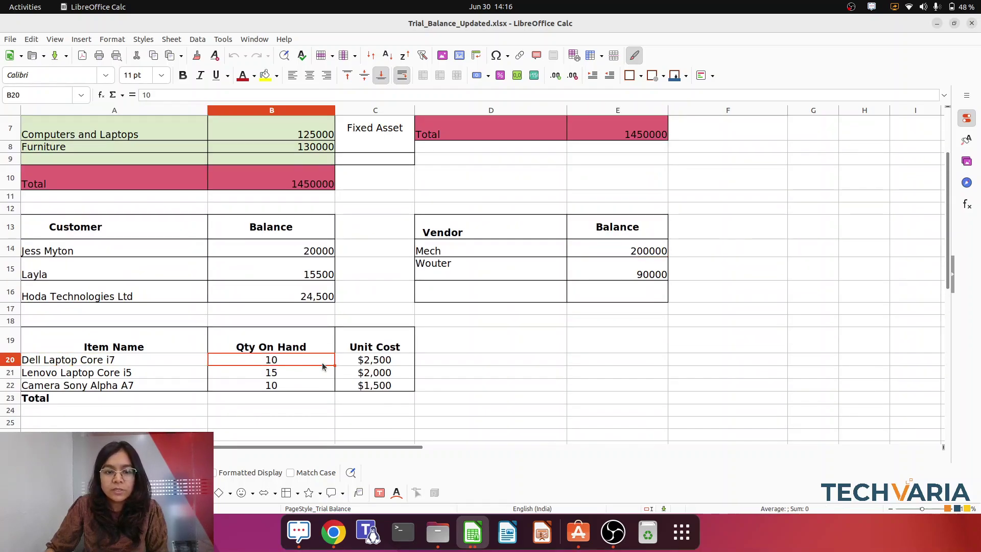
left_click(391, 365)
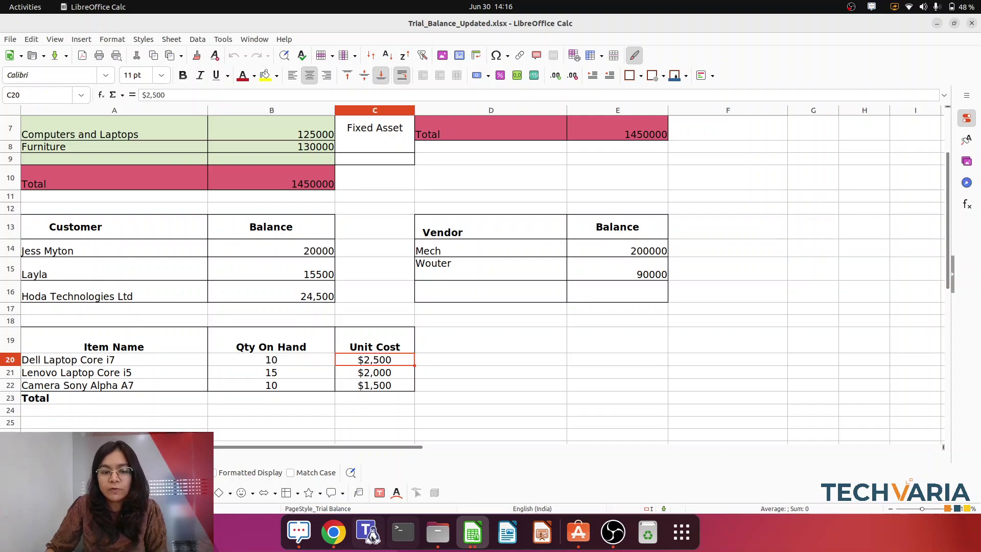
left_click(333, 532)
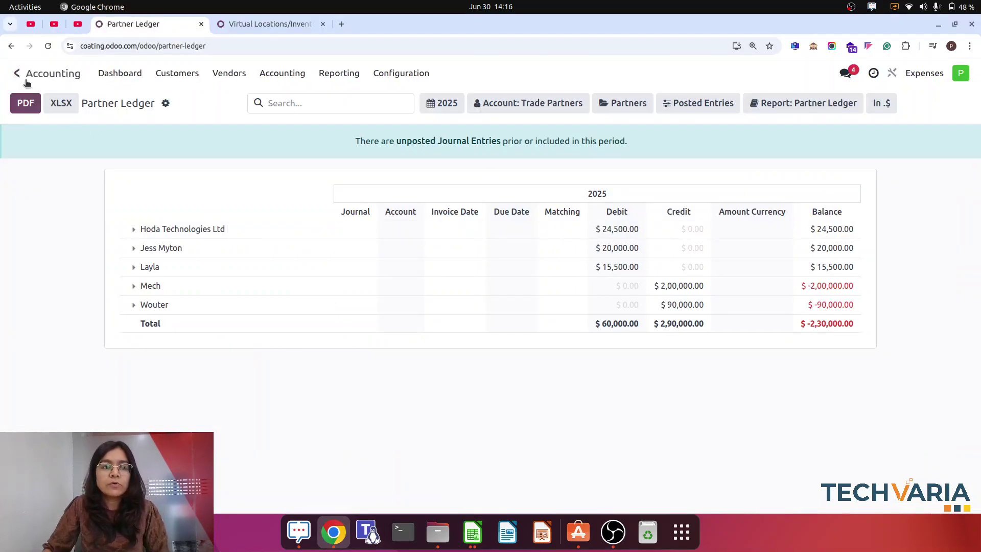
Search Sales products for 'de' and open Dell Laptop Core i7, costing $2,500.00 with 0 on hand.
left_click(25, 81)
type("pro")
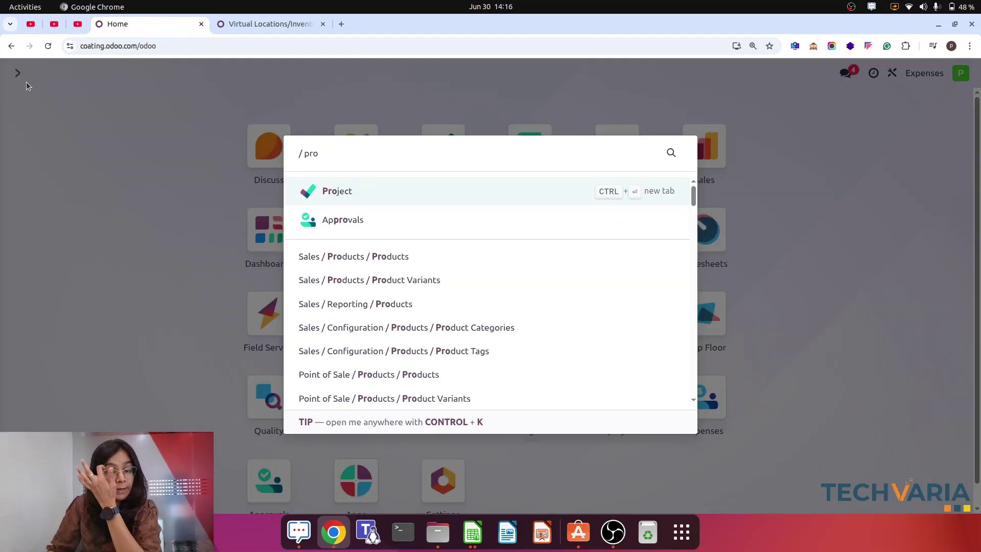
left_click(397, 257)
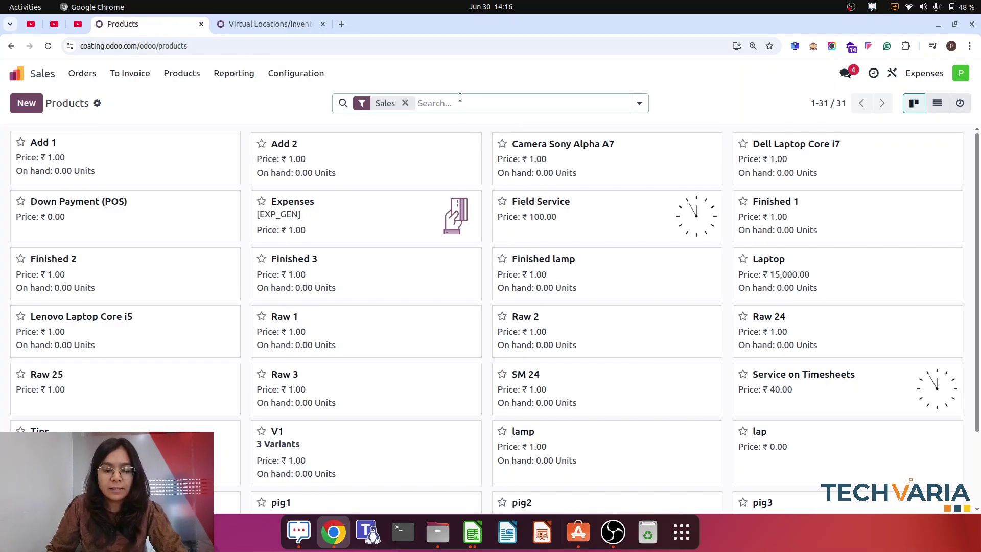
type("del")
key("Return")
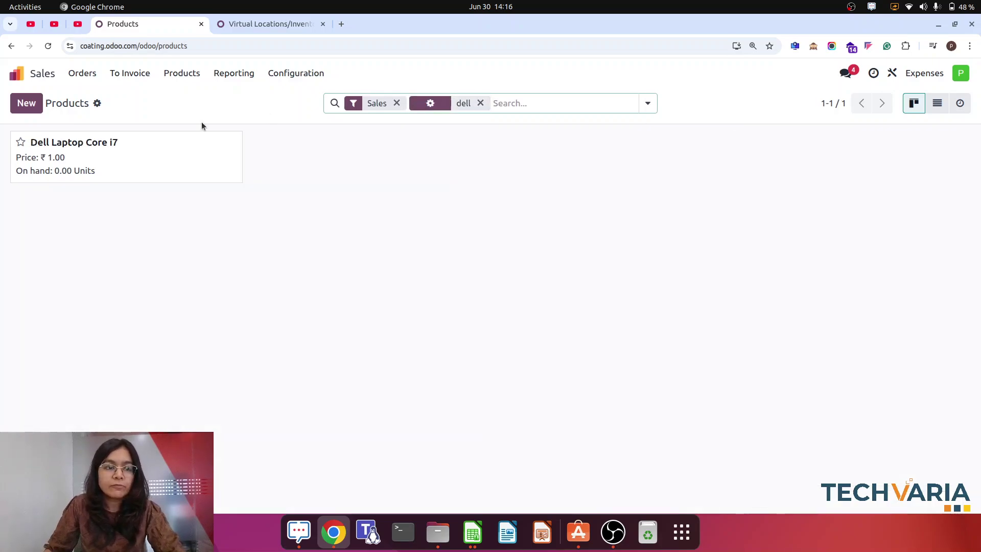
left_click(127, 153)
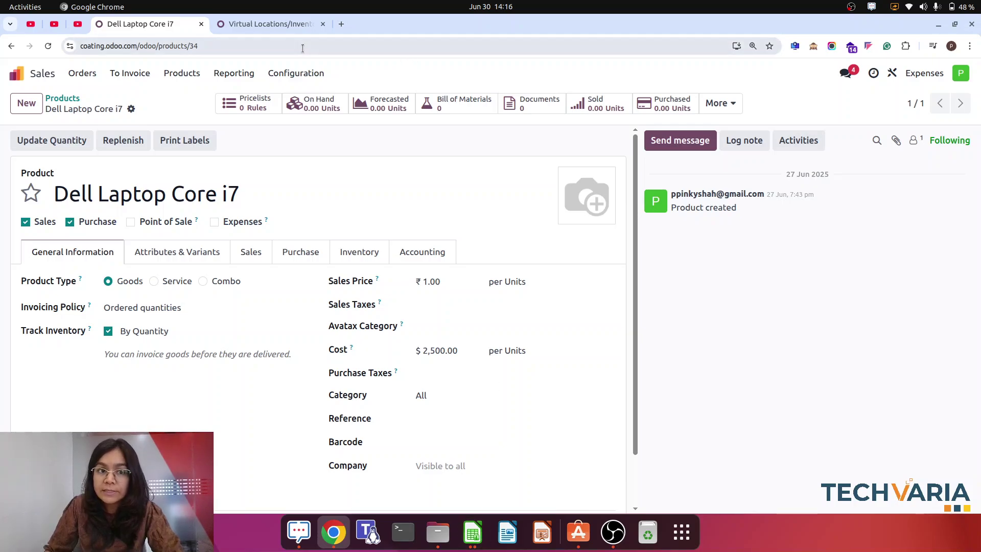
right_click(313, 24)
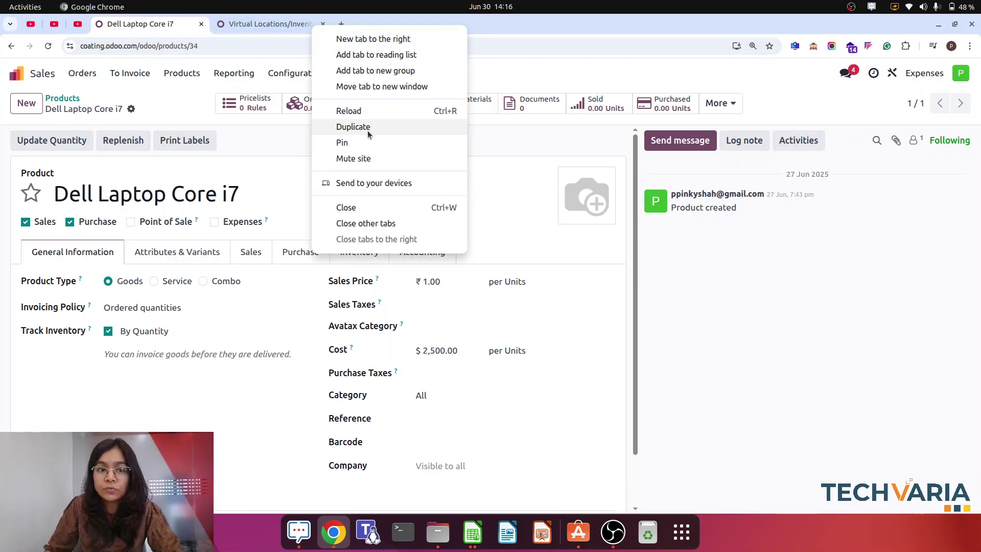
Duplicate the inventory adjustment tab and load Accounting's Trial Balance in it, then revisit the other tabs.
left_click(367, 128)
left_click(280, 77)
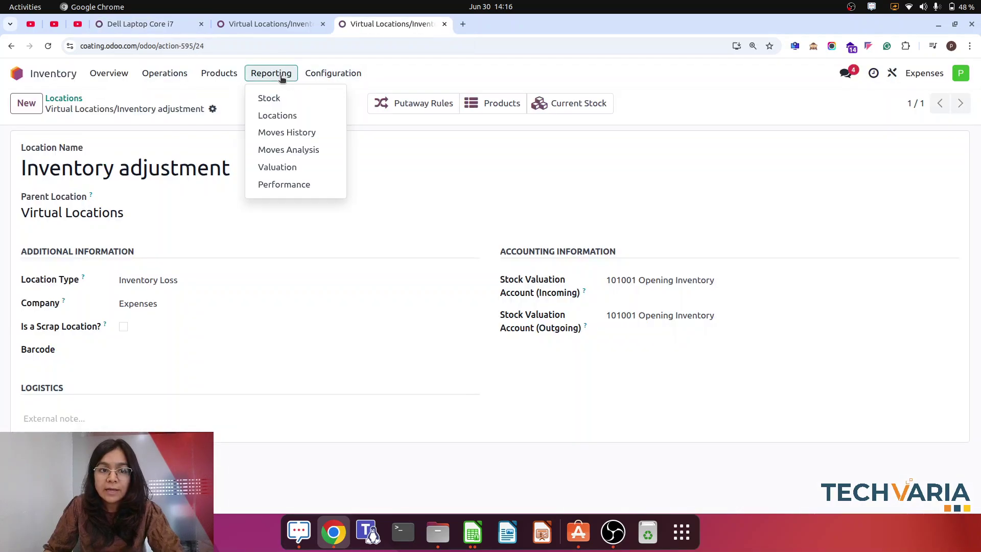
left_click(14, 73)
type("acc")
left_click(346, 190)
left_click(339, 73)
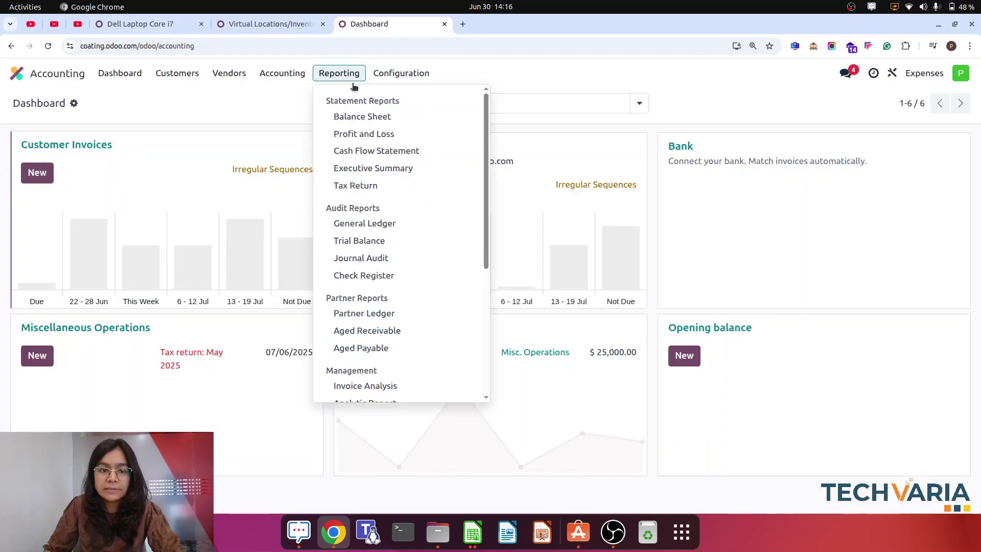
left_click(362, 240)
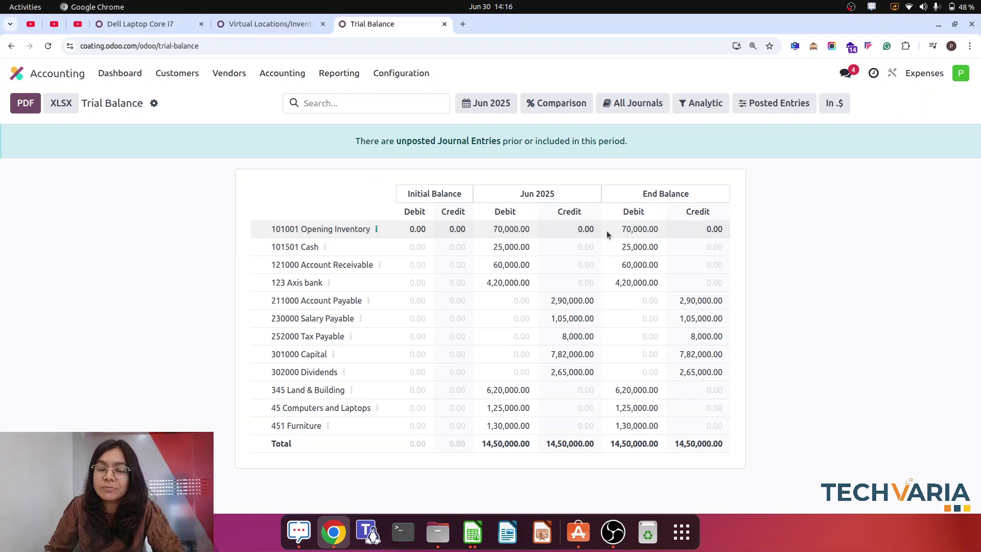
left_click(277, 25)
left_click(150, 24)
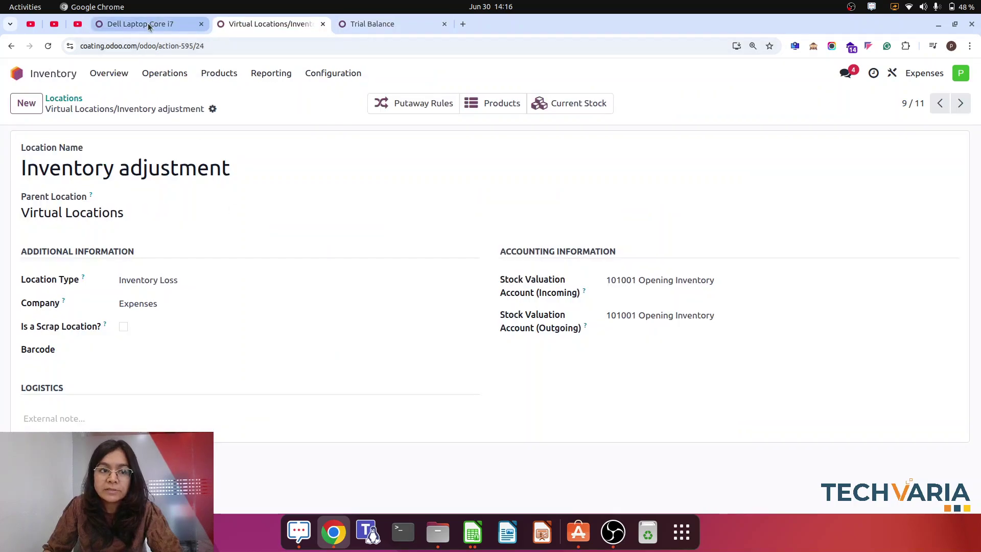
Set the Dell Laptop Core i7 on-hand quantity at EXP/Stock to 10.
left_click(47, 148)
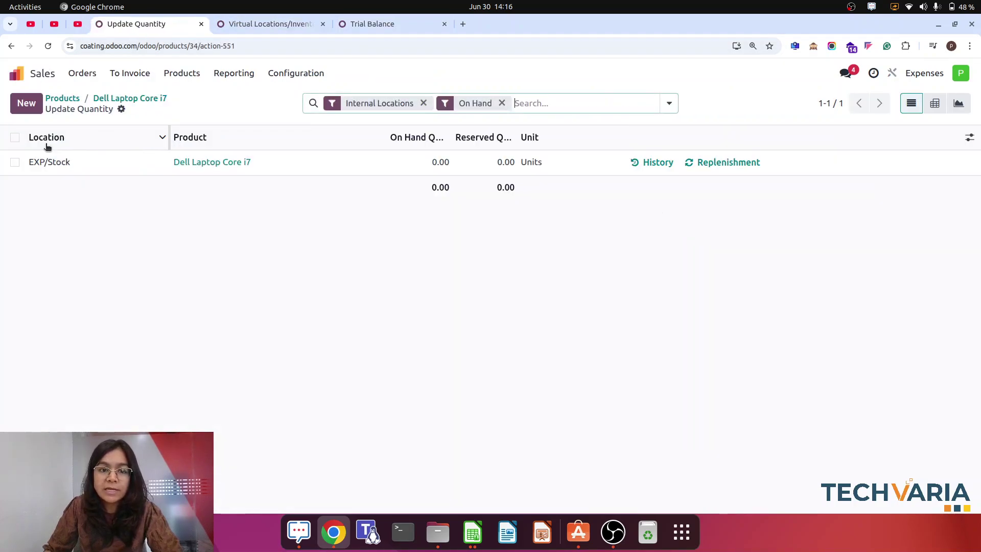
left_click(421, 168)
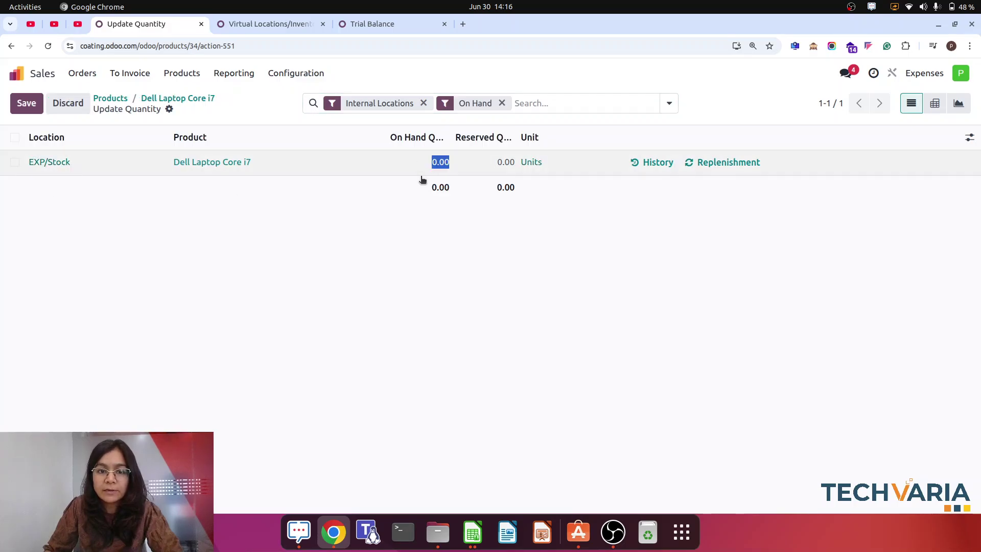
left_click(473, 533)
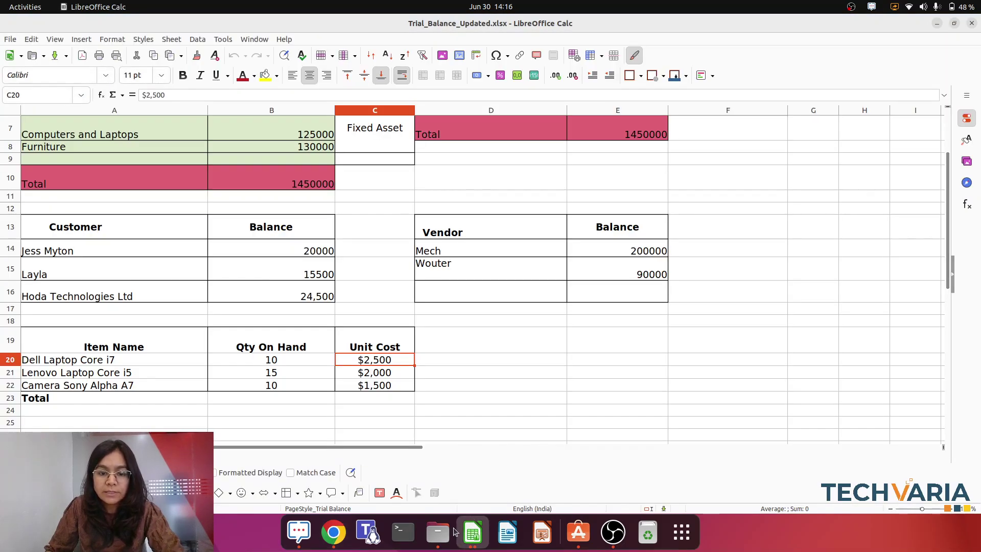
left_click(333, 533)
type("10")
left_click(527, 285)
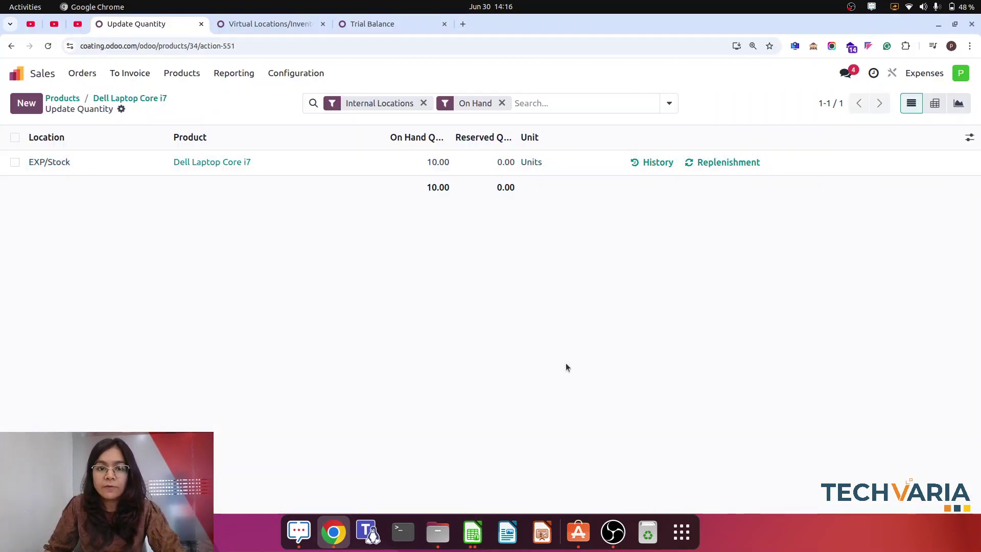
Reload the Trial Balance and compare it with the inventory adjustment location tab.
left_click(396, 29)
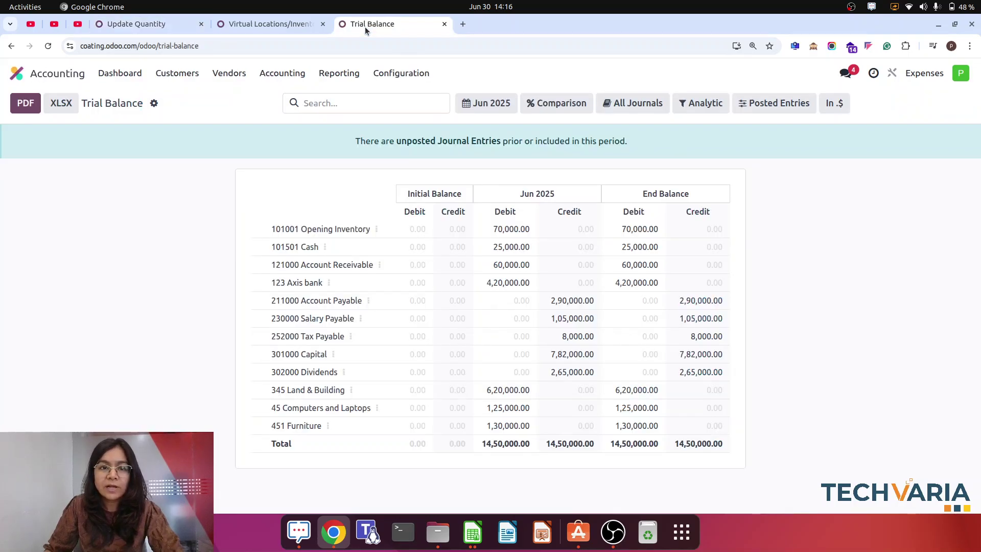
left_click(48, 47)
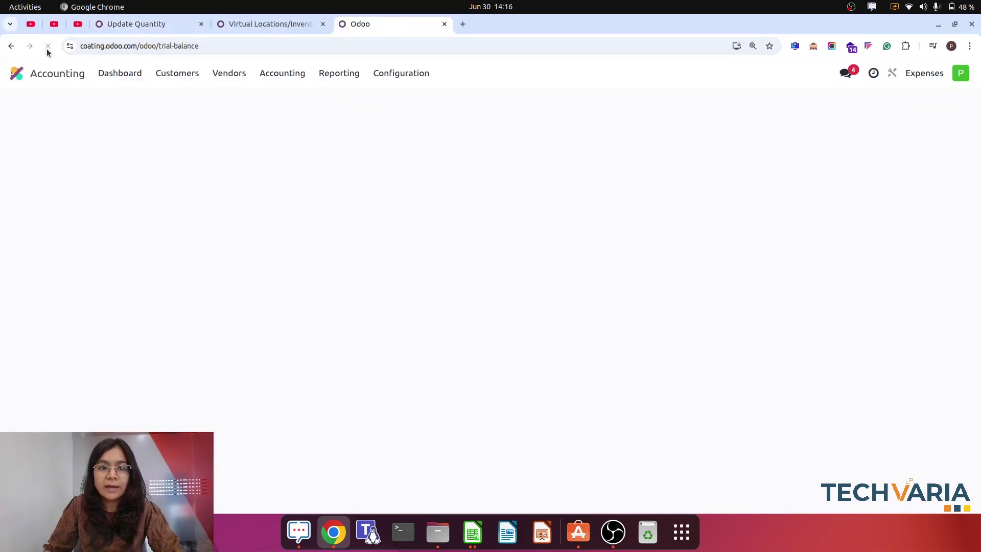
left_click(270, 25)
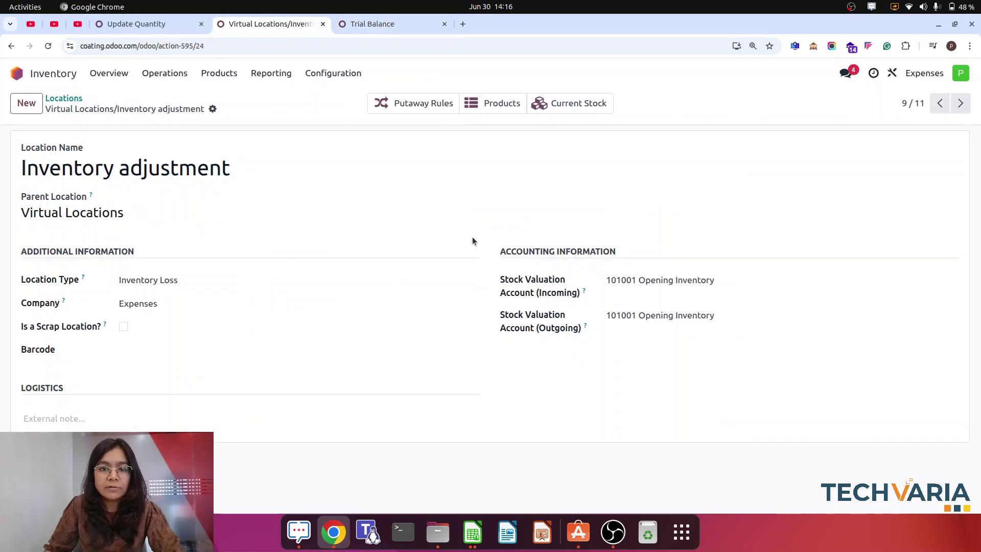
left_click(391, 26)
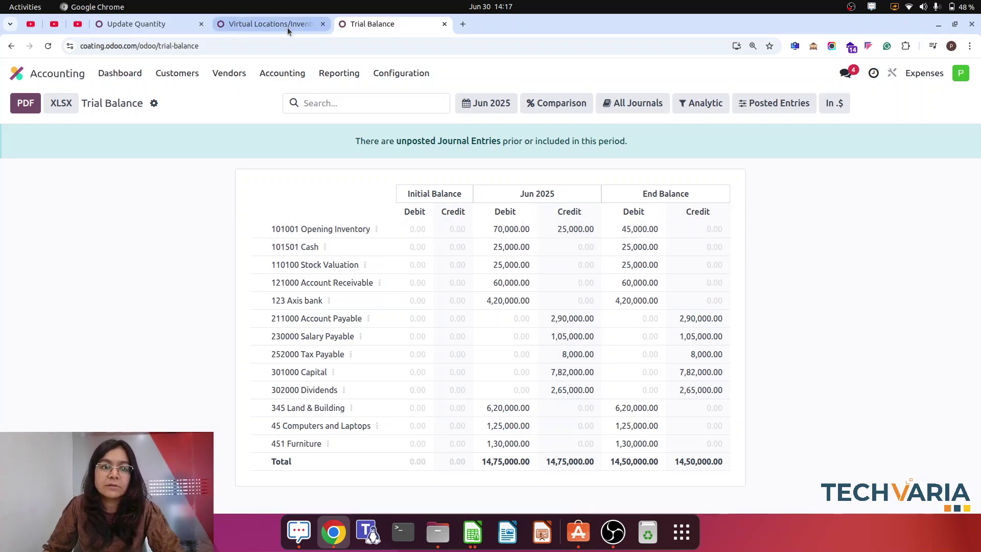
left_click(163, 24)
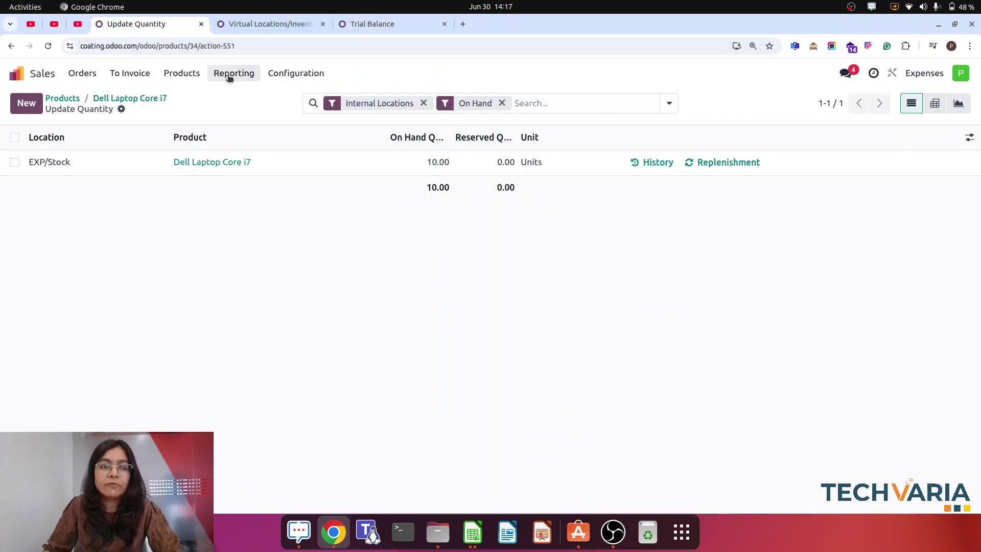
Open the Dell laptop's posted valuation entry STJ/2025/06/0003 debiting Stock Valuation 25,000.
left_click(14, 74)
type("acc")
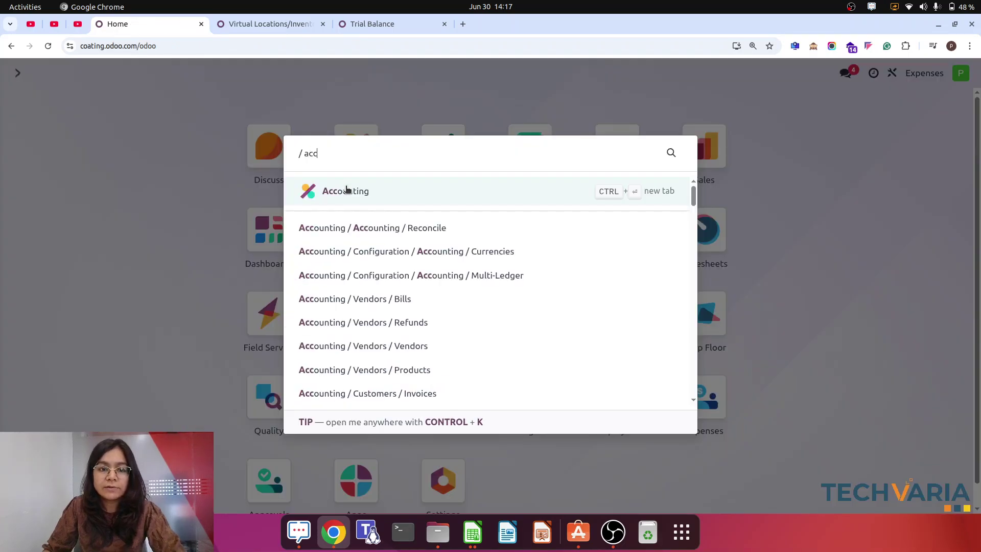
left_click(346, 190)
left_click(302, 76)
left_click(305, 96)
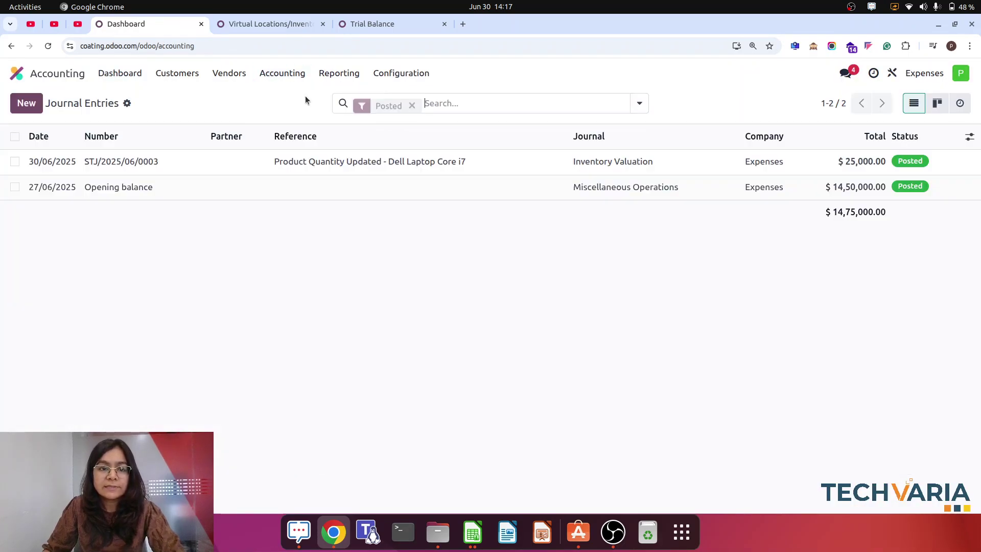
left_click(247, 168)
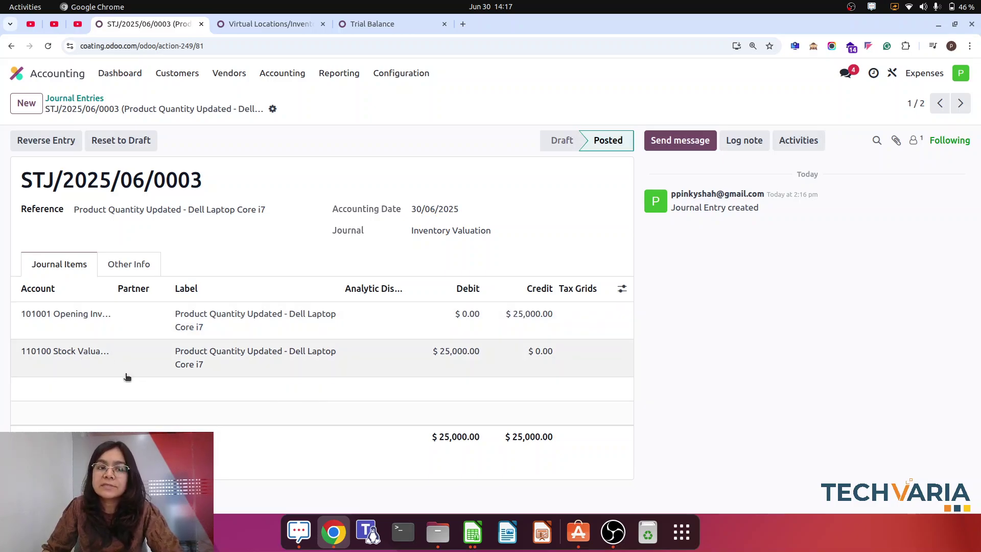
Check the Lenovo Laptop Core i5 row in the spreadsheet, then return to Odoo home.
left_click(472, 532)
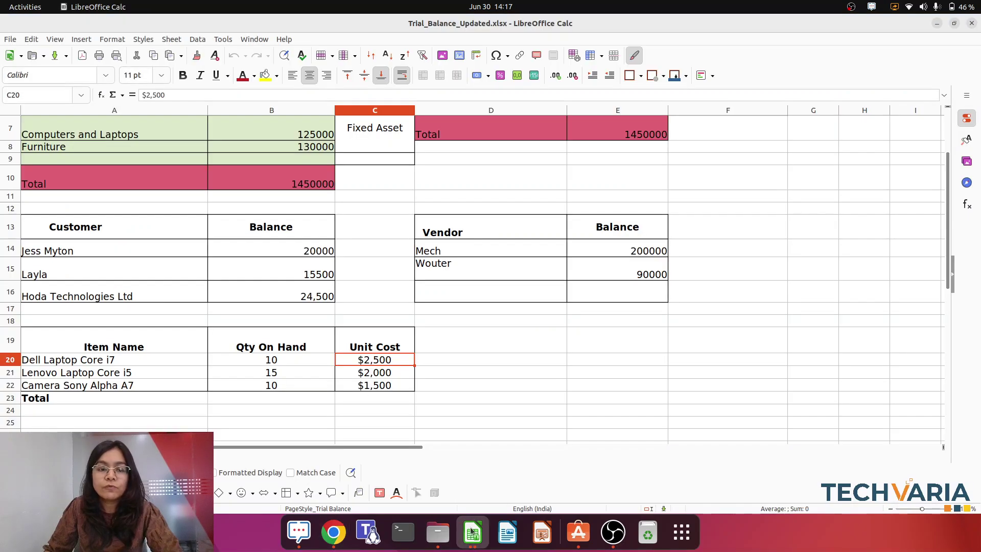
left_click(87, 374)
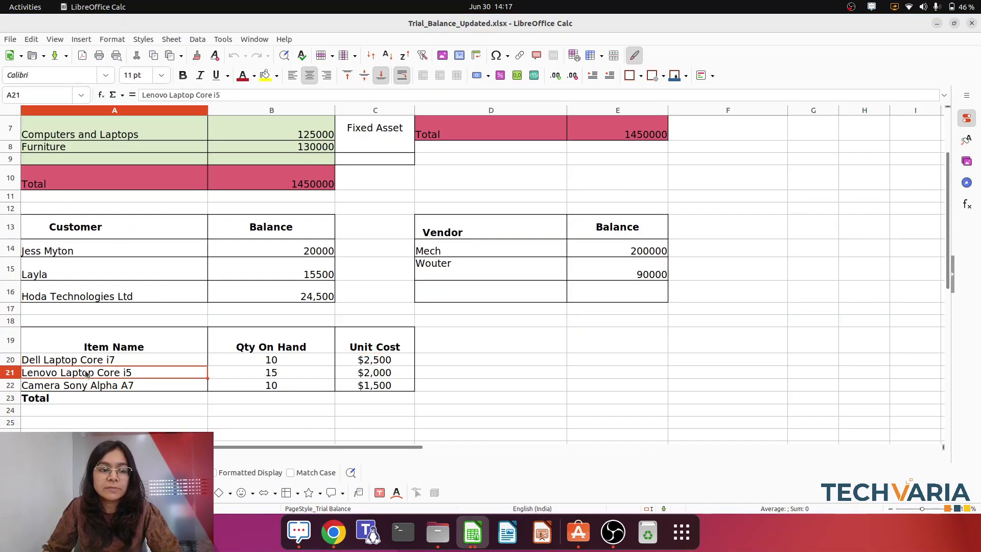
left_click(337, 543)
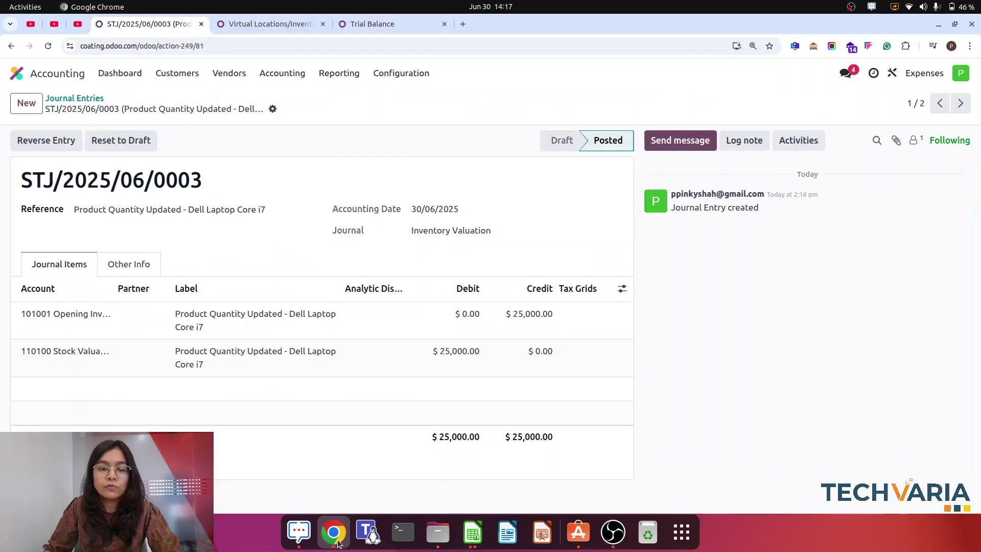
left_click(16, 74)
Find Lenovo Laptop Core i5 in Sales products and set its EXP/Stock on-hand quantity to 15.
type("prod")
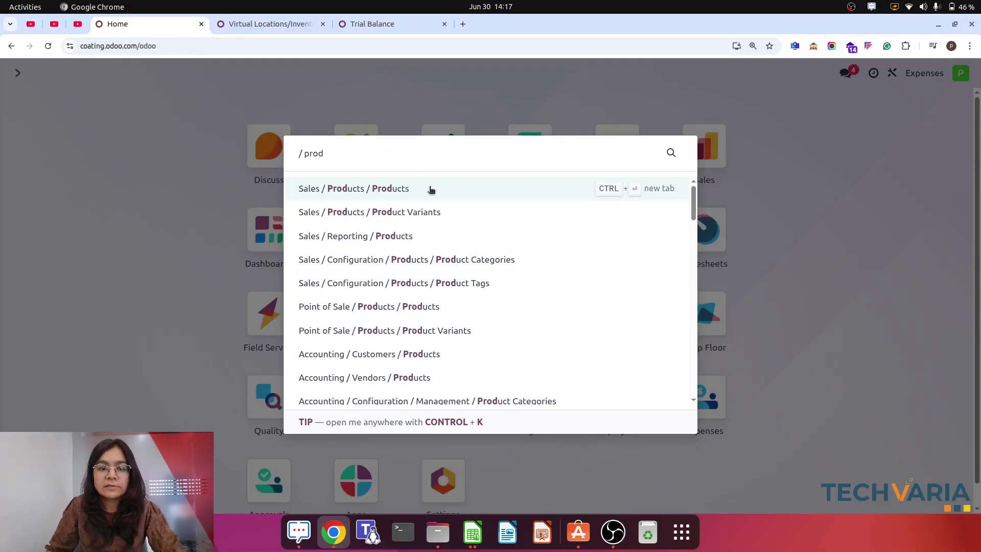
left_click(415, 194)
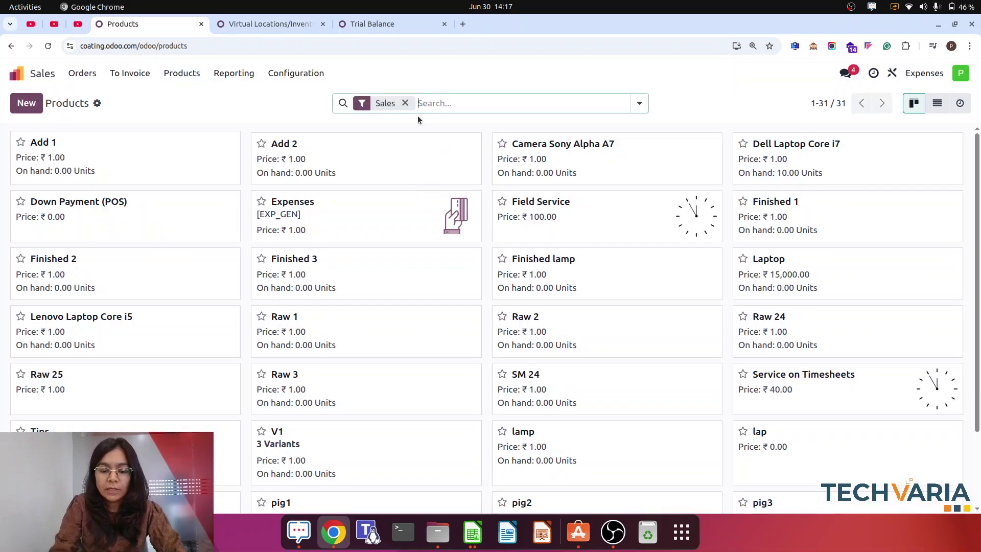
type("le")
key("Return")
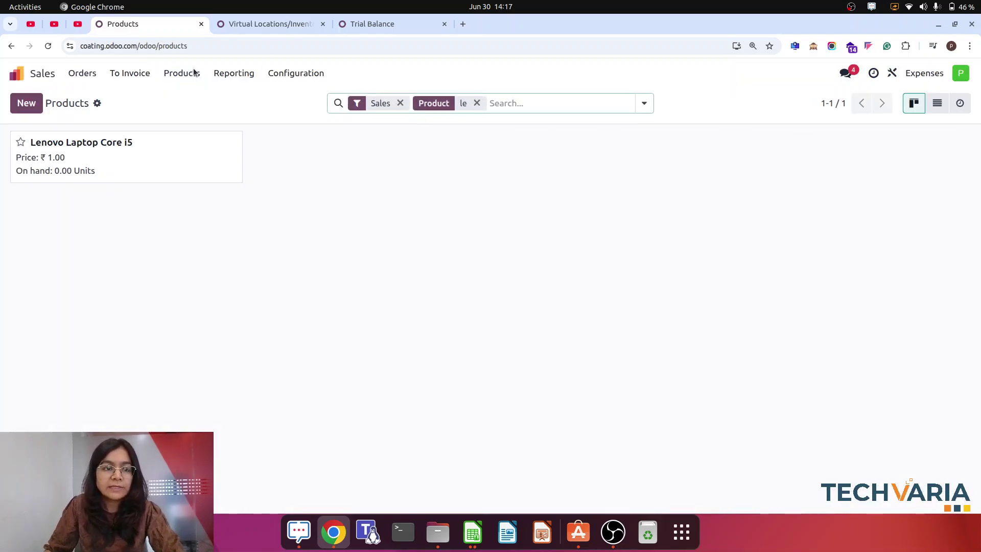
left_click(144, 156)
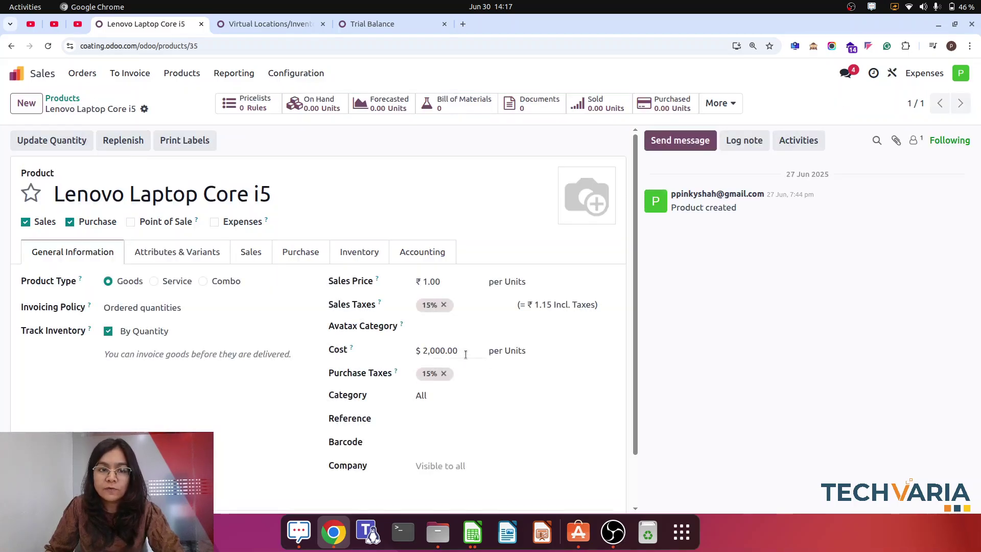
left_click(472, 538)
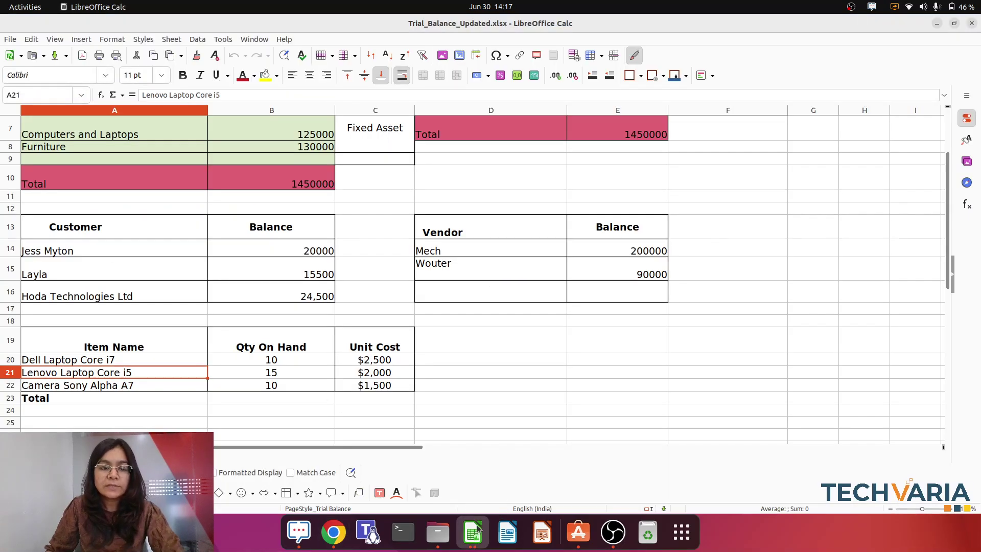
left_click(343, 531)
left_click(74, 141)
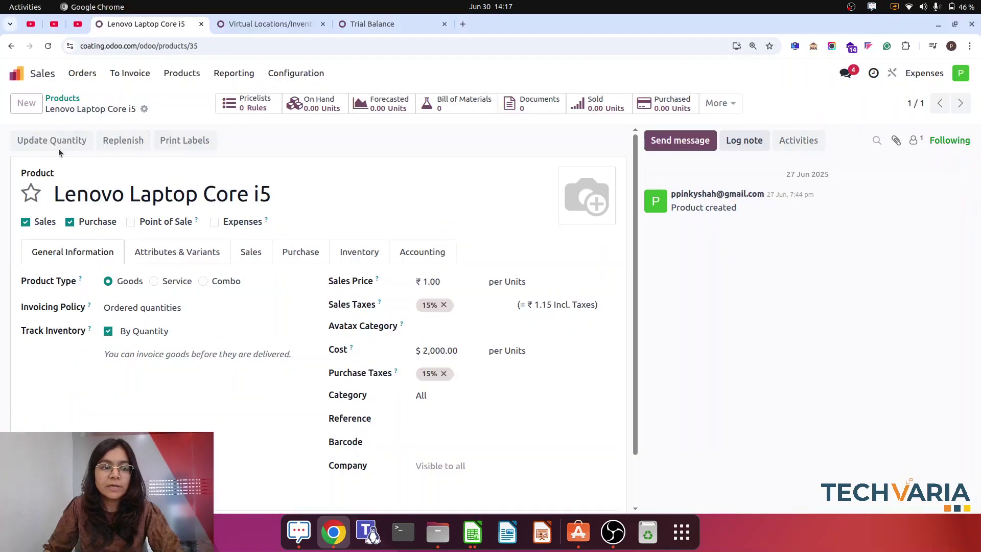
left_click(459, 164)
type("15")
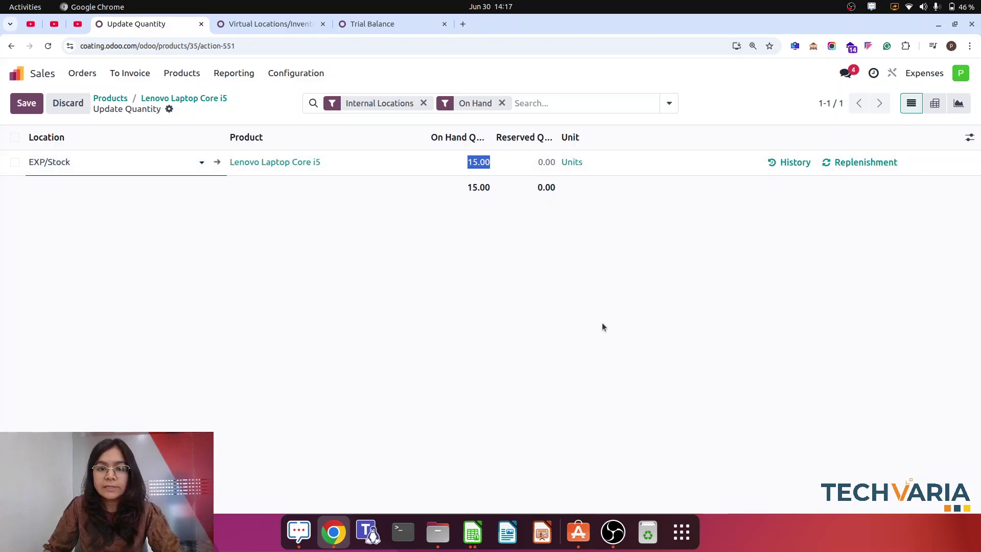
left_click(602, 322)
Open the posted valuation entry STJ/2025/06/0004 debiting Stock Valuation 30,000 for the Lenovo laptop.
left_click(20, 75)
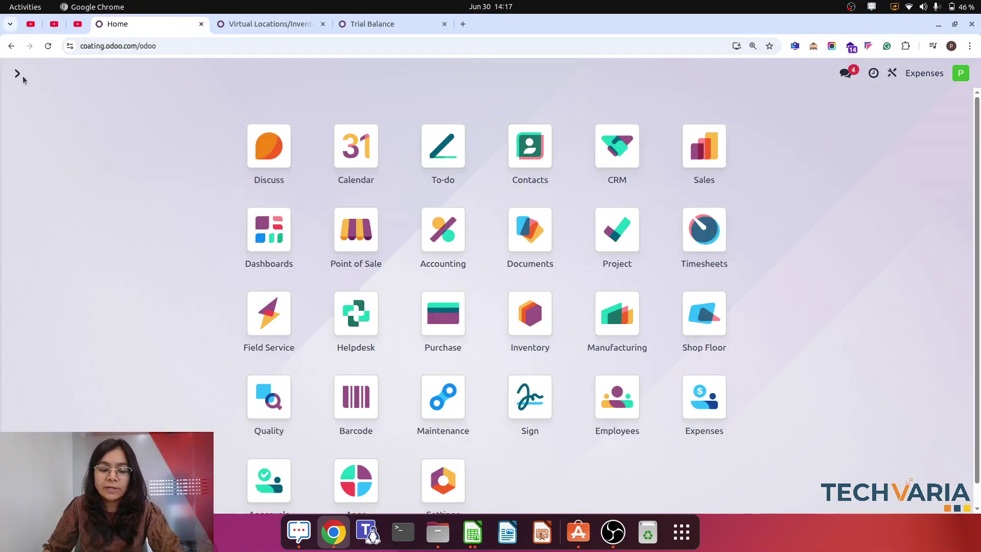
type("acc")
left_click(324, 199)
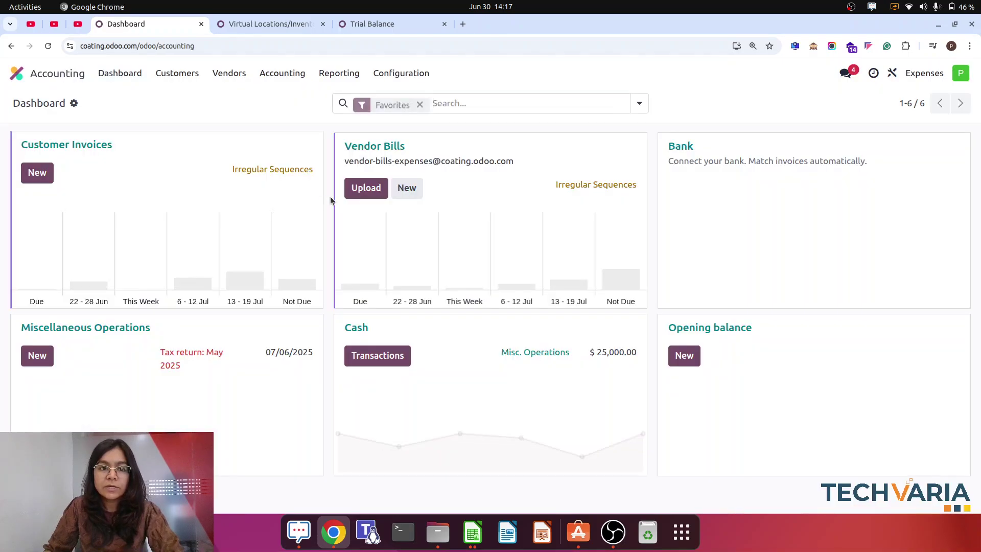
left_click(282, 73)
left_click(307, 100)
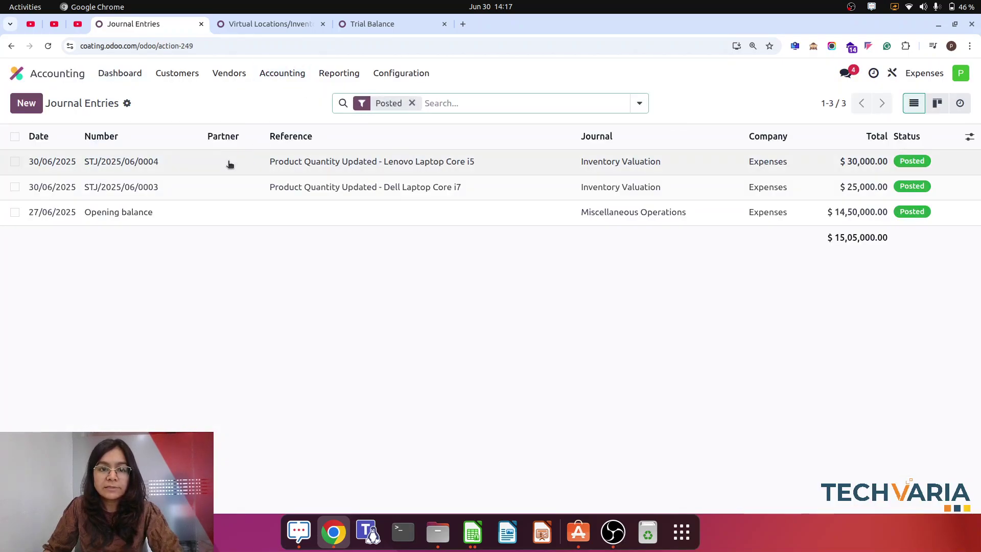
left_click(228, 163)
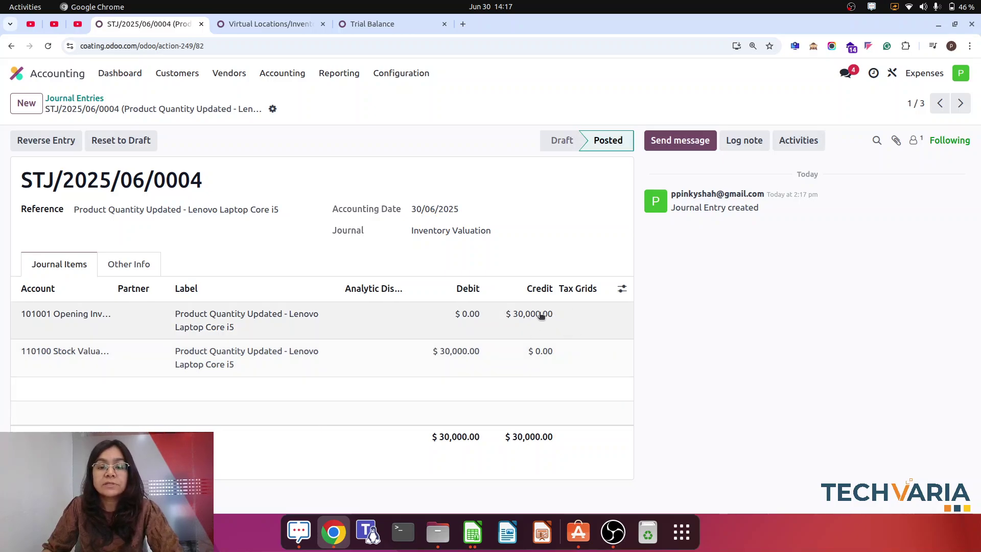
Check the Camera Sony Alpha A7 row in the spreadsheet, then return to Odoo.
left_click(473, 540)
left_click(100, 388)
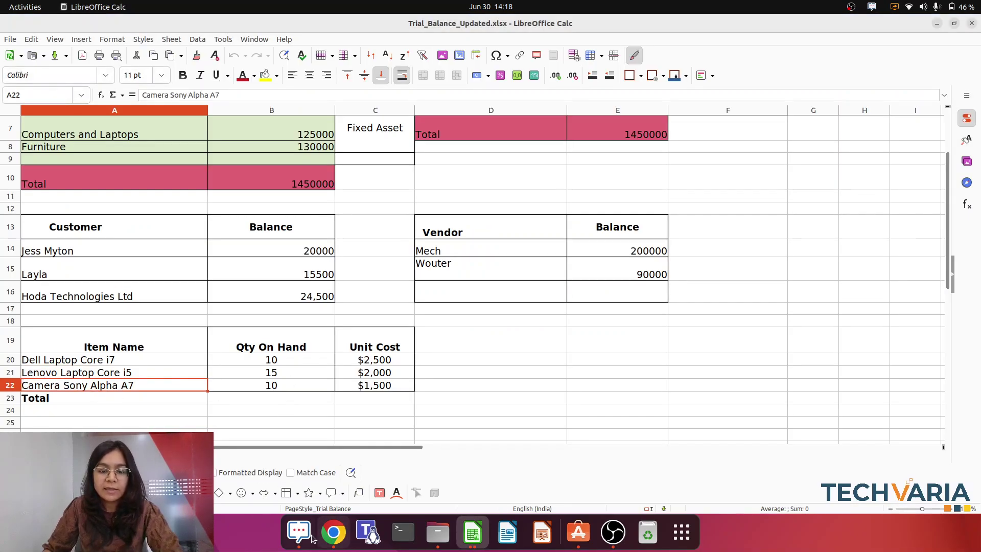
left_click(333, 532)
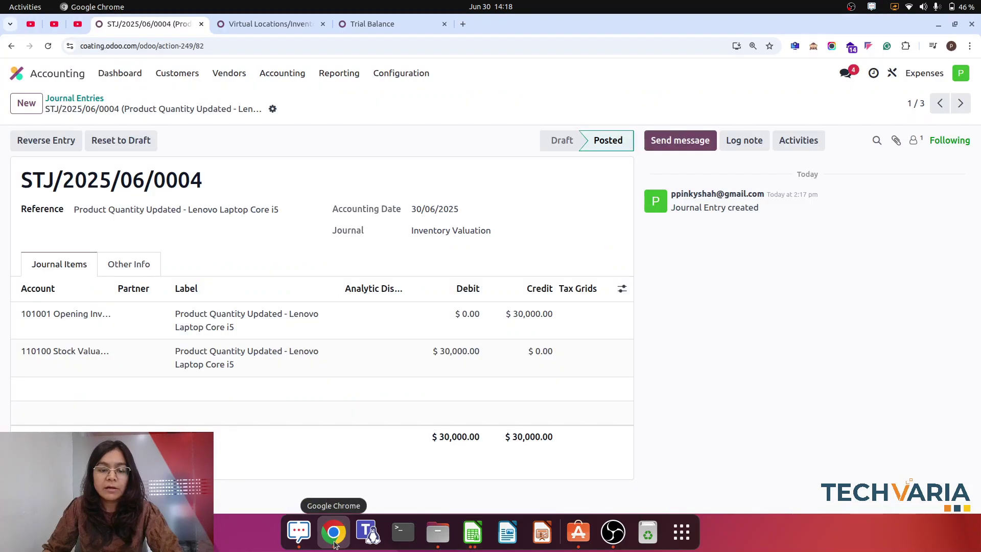
Find Camera Sony Alpha A7 in Sales products and set its on-hand quantity to 10.
left_click(17, 73)
type("prod")
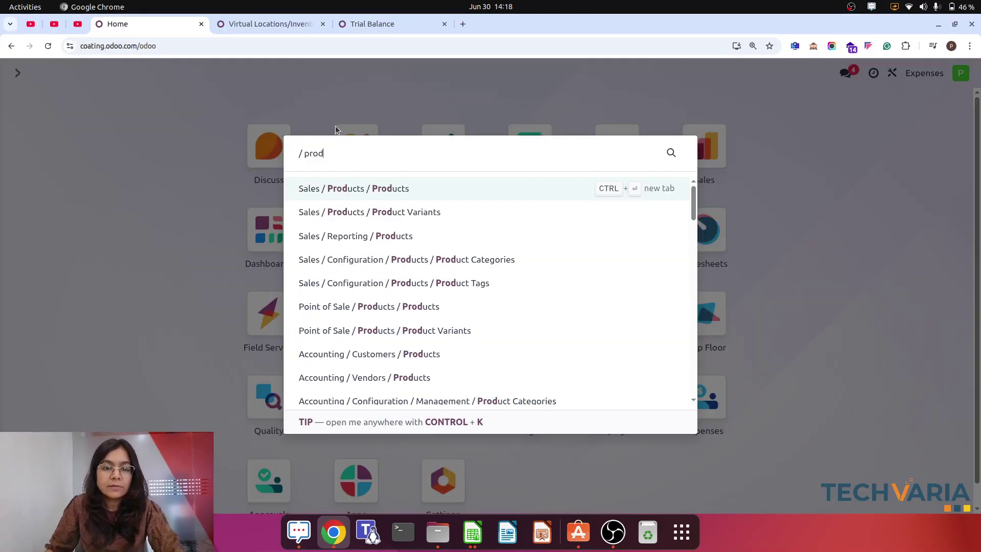
left_click(391, 189)
type("came")
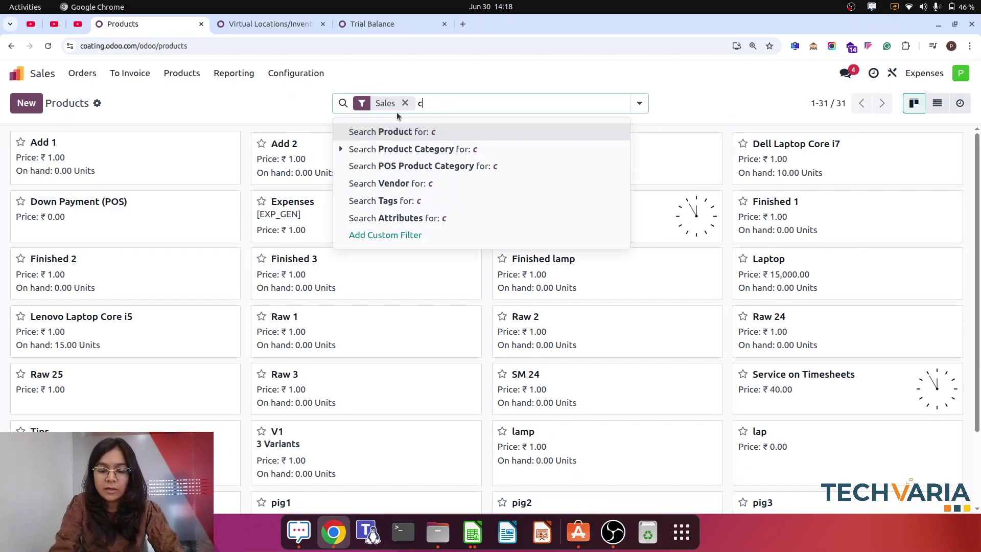
key("Return")
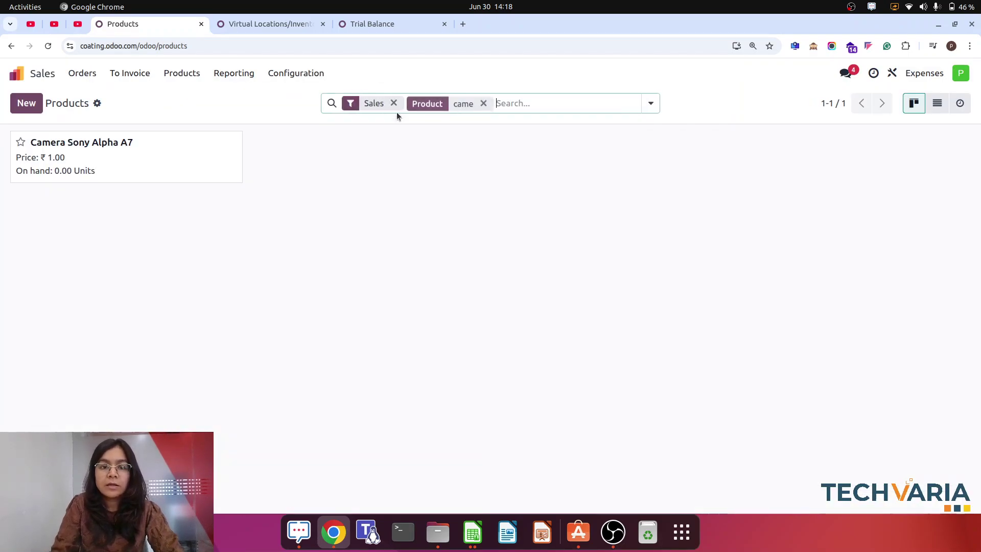
left_click(163, 162)
left_click(43, 142)
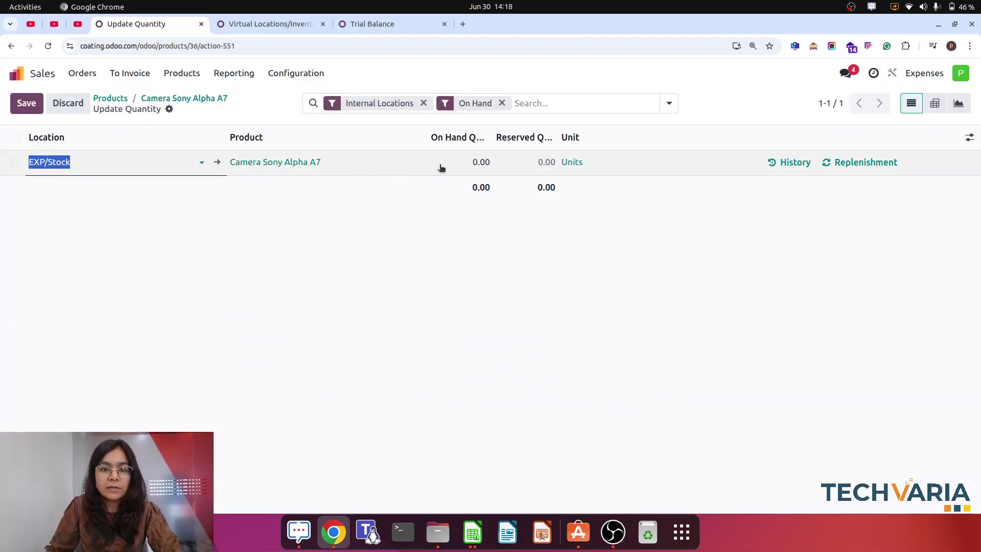
left_click(462, 162)
type("10")
left_click(462, 409)
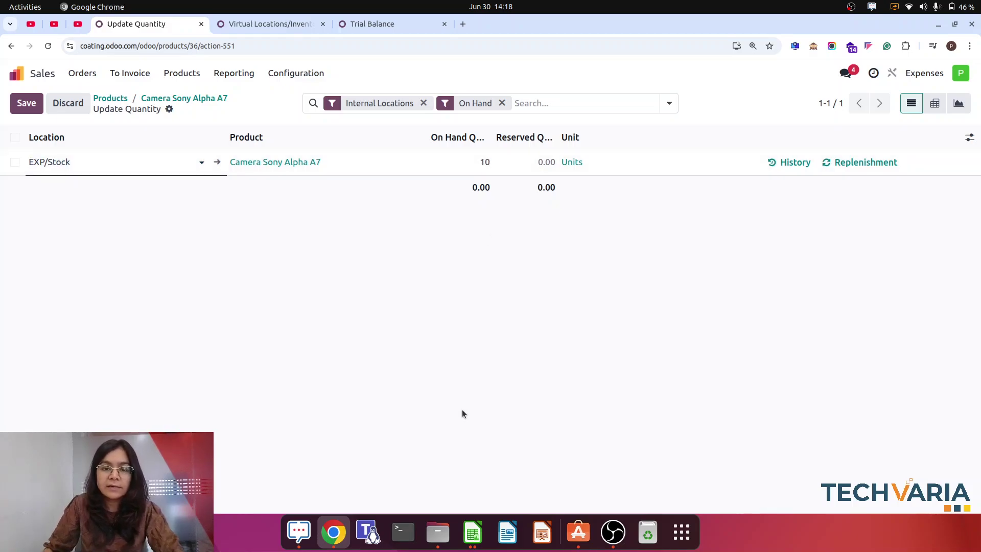
Review the camera's 15,000 valuation entry STJ/2025/06/0005, then open the Trial Balance.
left_click(17, 73)
type("acc")
left_click(356, 196)
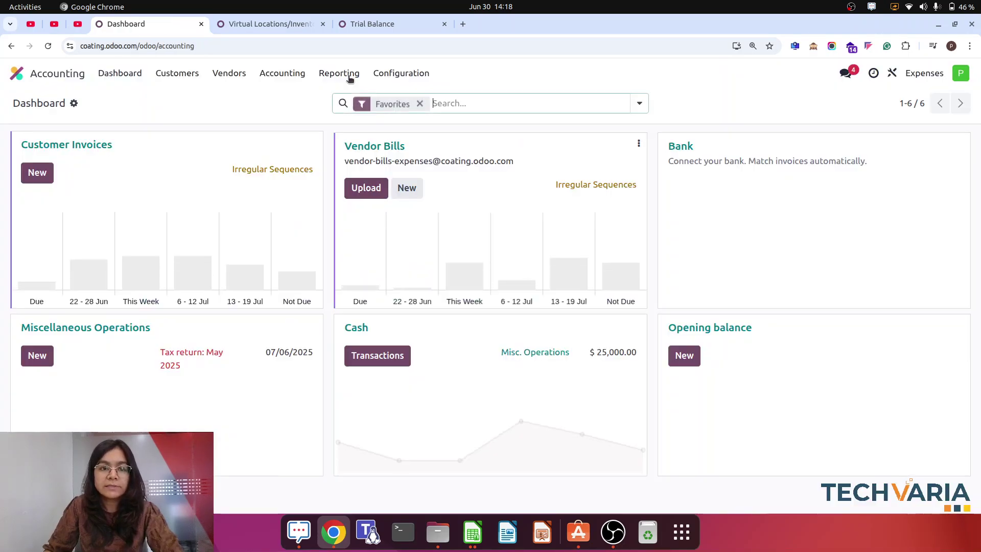
left_click(301, 76)
left_click(303, 102)
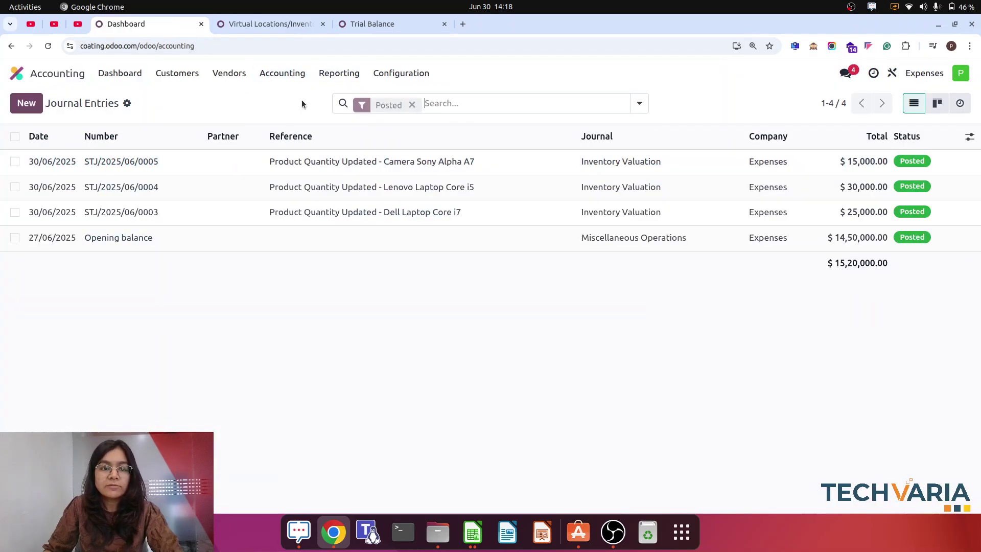
left_click(232, 161)
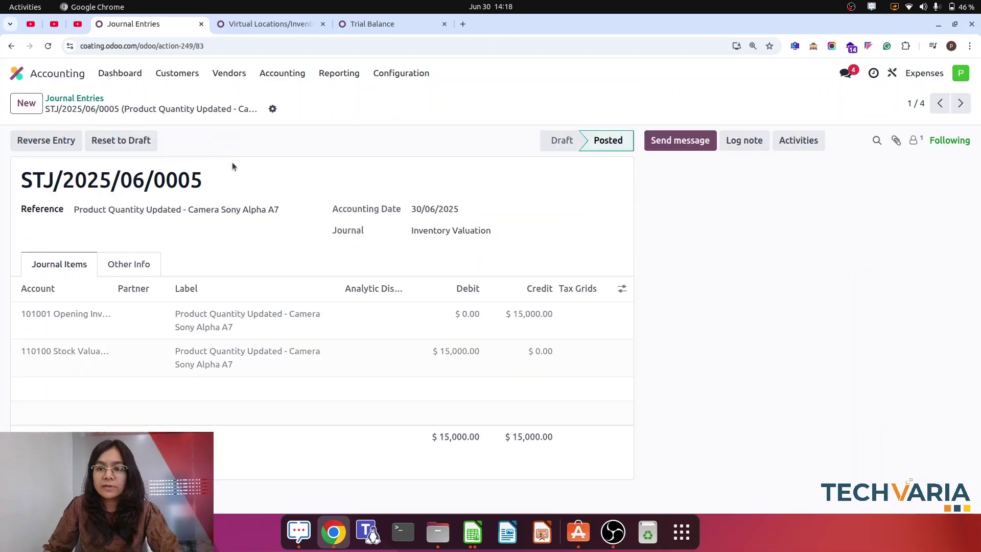
left_click(341, 74)
left_click(358, 242)
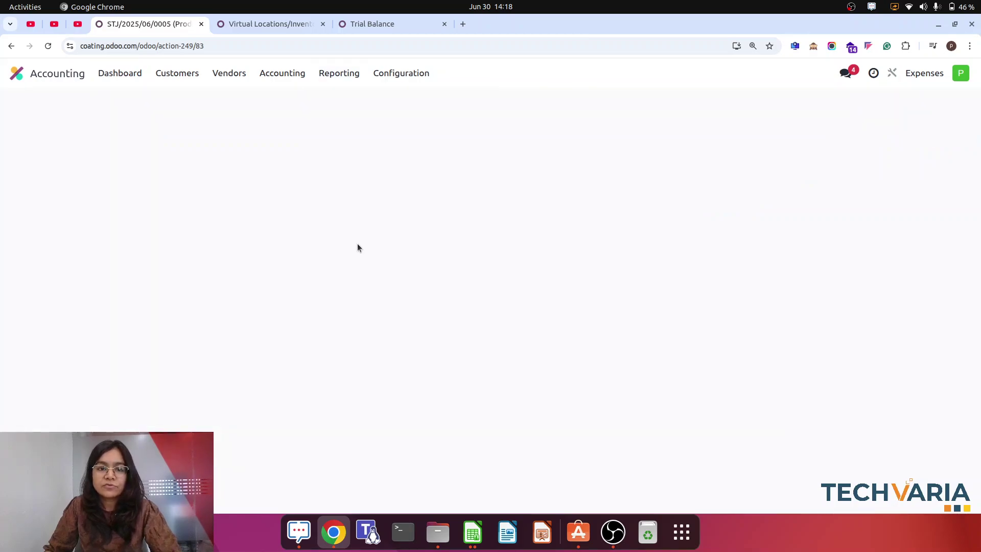